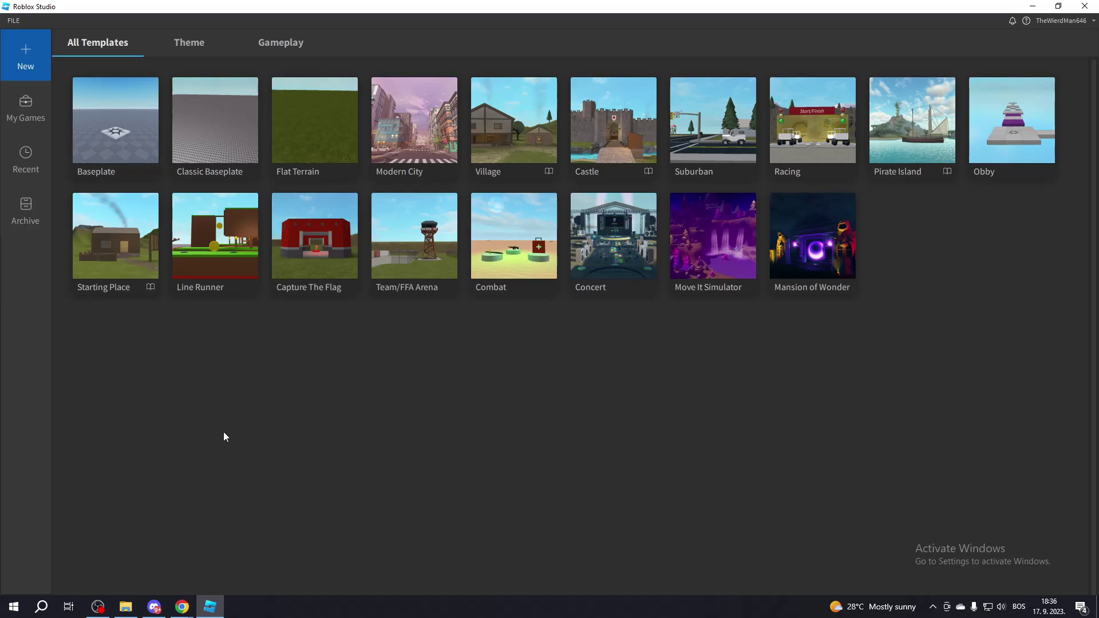
- Switch to Chrome and try to launch Roblox Studio from the Creator Hub landing page, declining the launch request and the Studio download
mouse_move(191, 605)
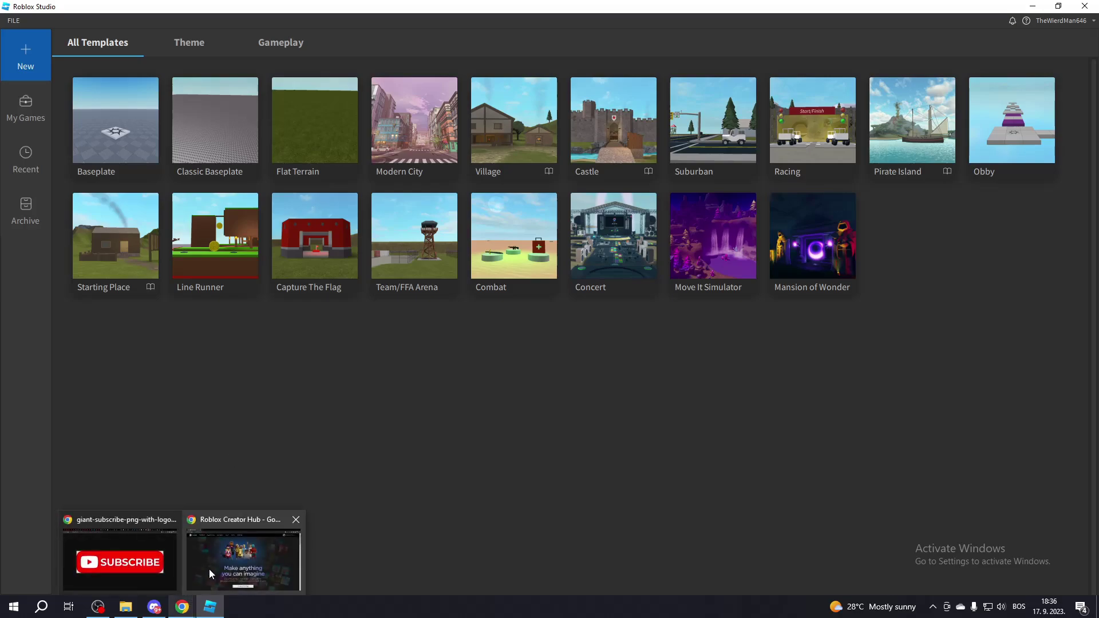
click(208, 569)
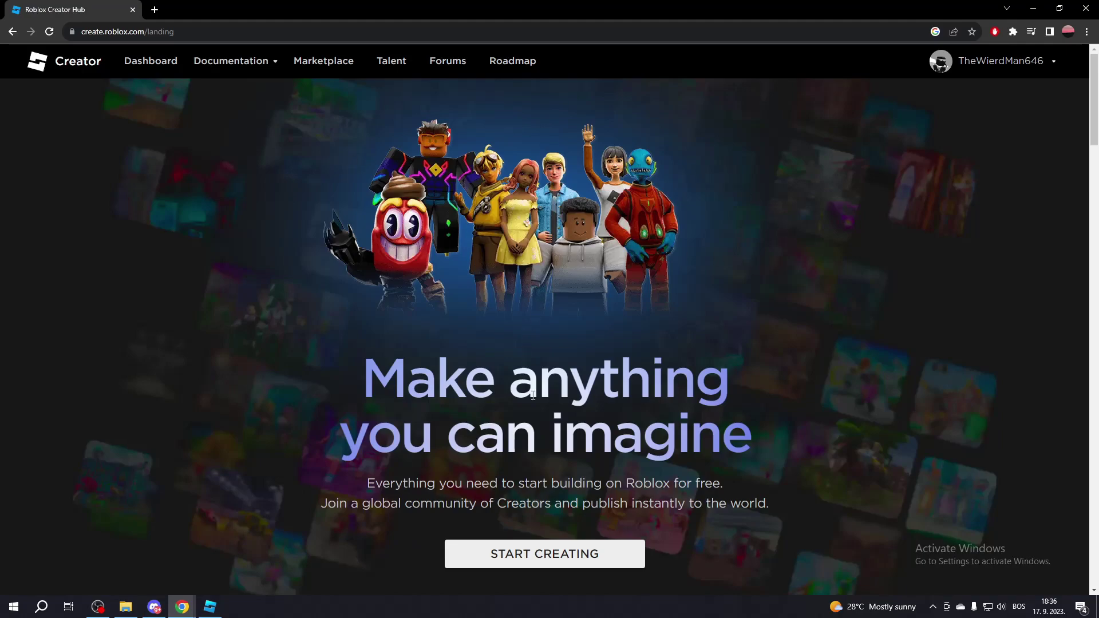
click(524, 554)
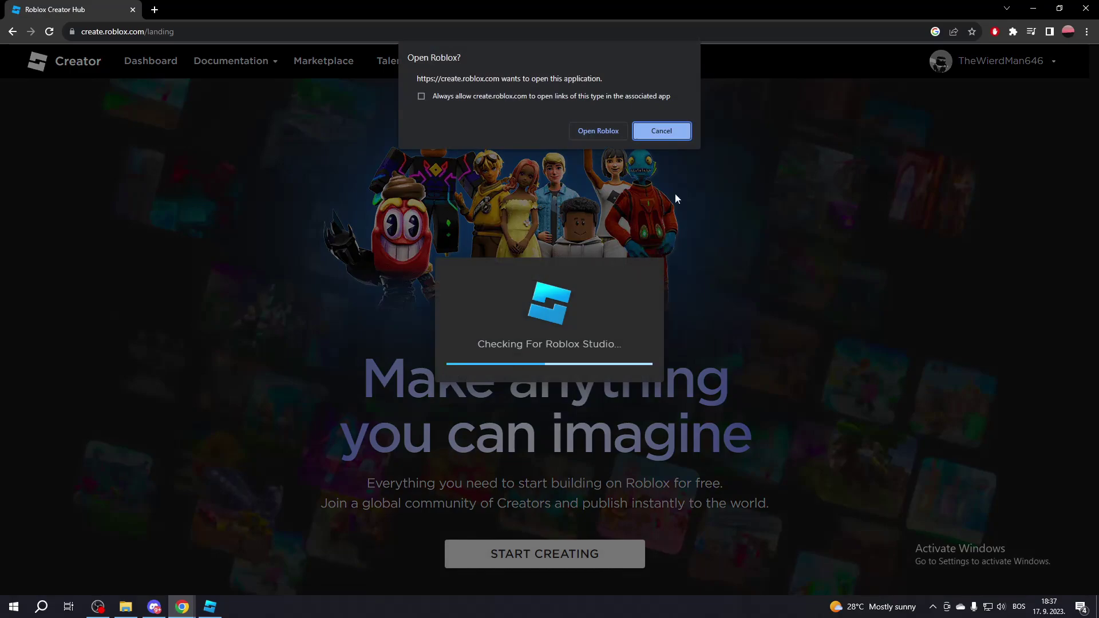
click(662, 130)
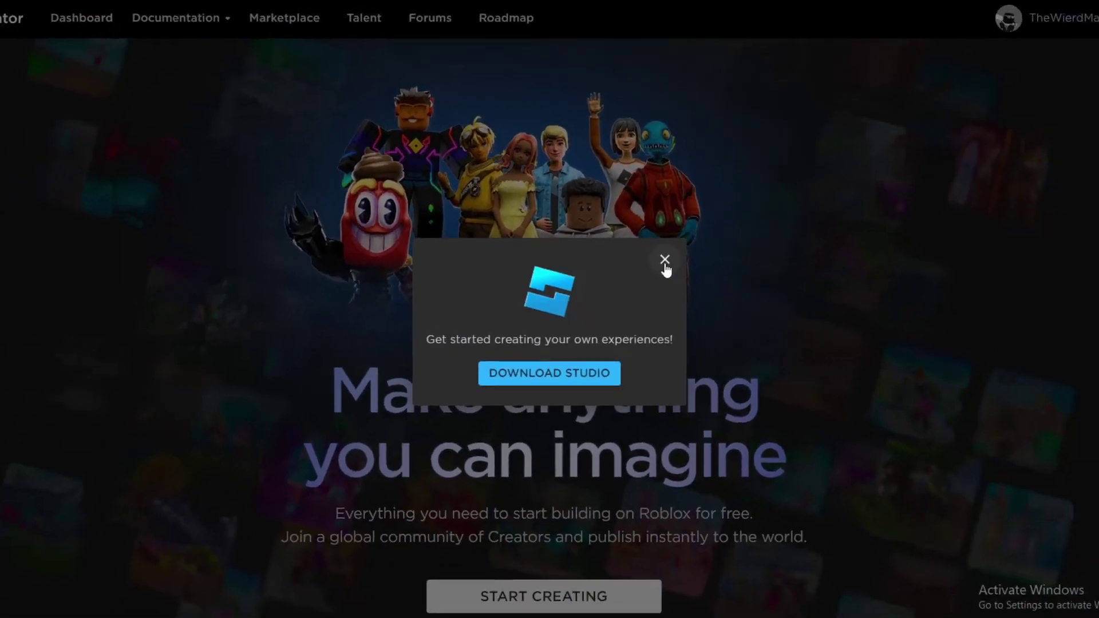
click(715, 237)
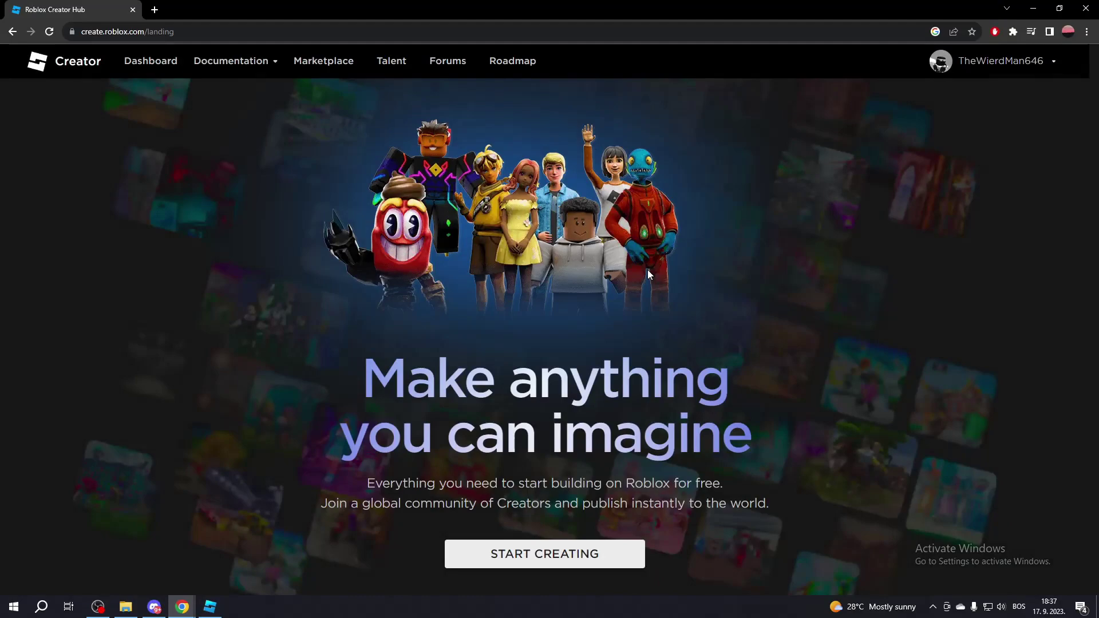
- Switch back to Roblox Studio and create a new place from the Baseplate template
click(216, 608)
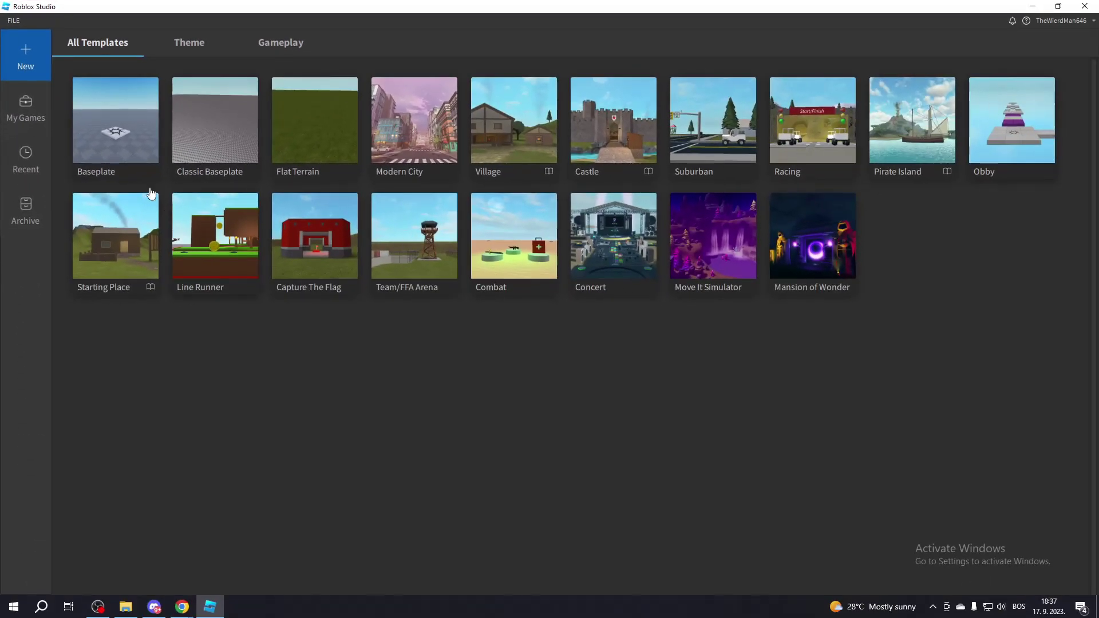
click(138, 149)
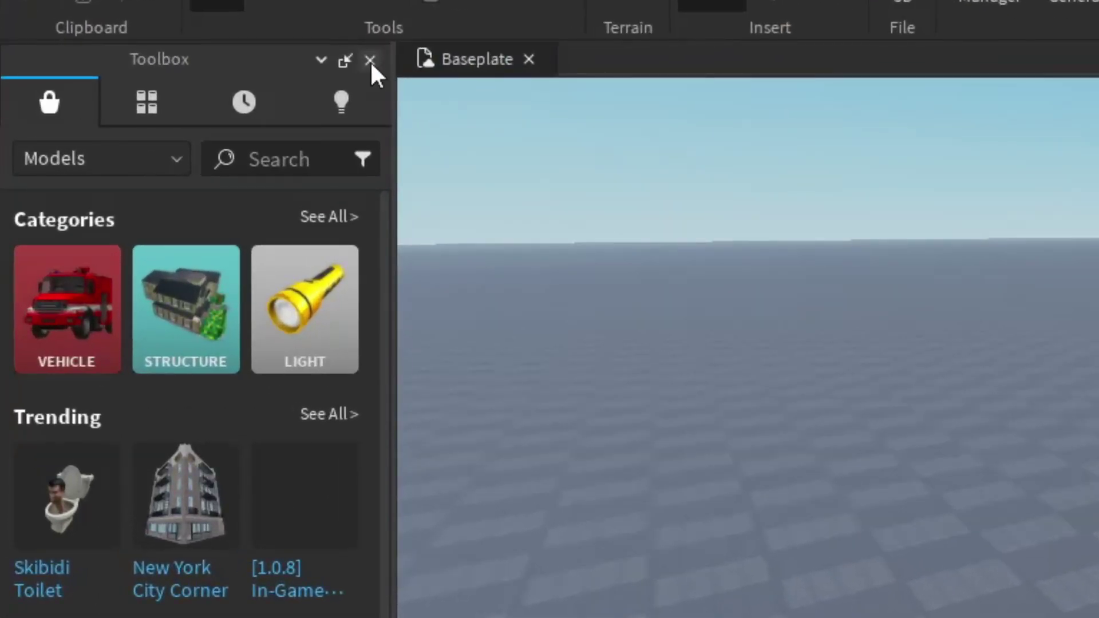
- Clear the workspace by closing the Toolbox, Output and Properties windows and collapsing the ribbon
click(370, 60)
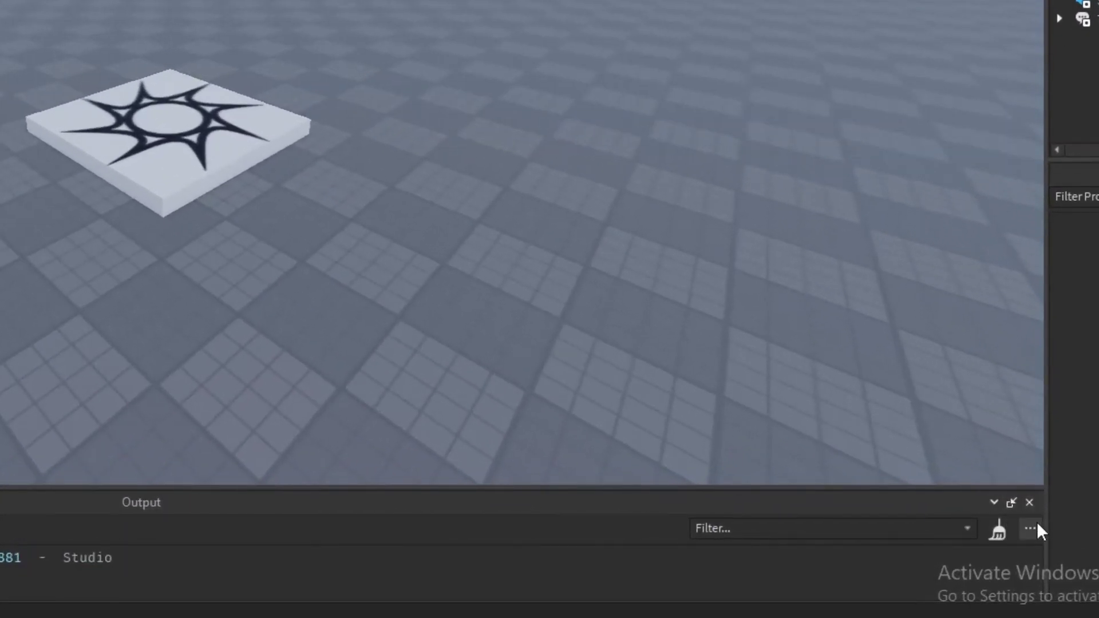
click(1029, 503)
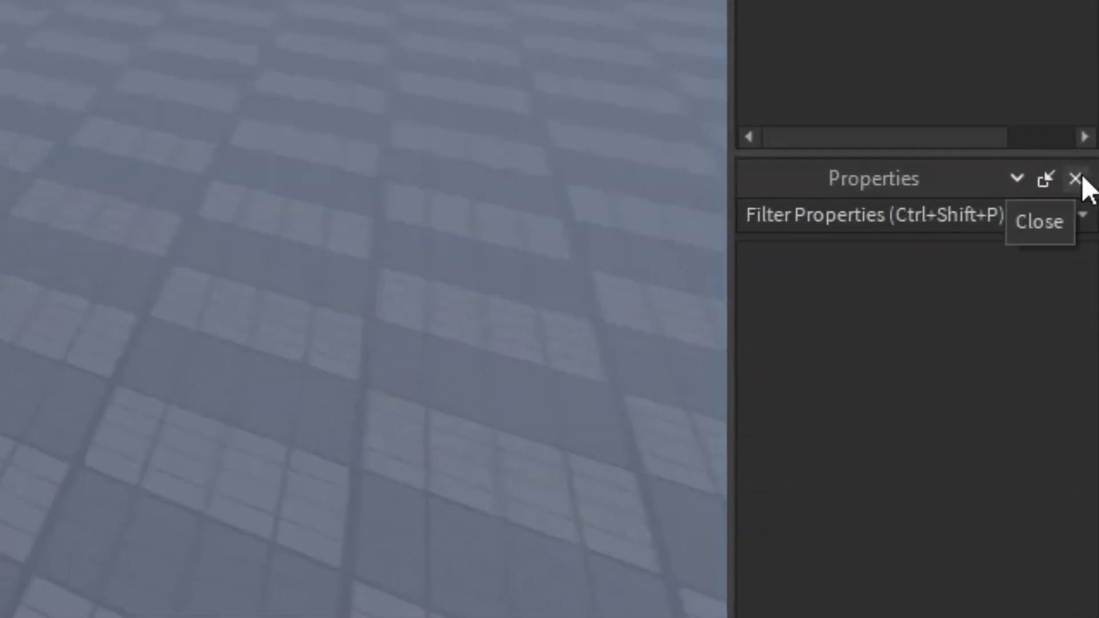
click(1081, 181)
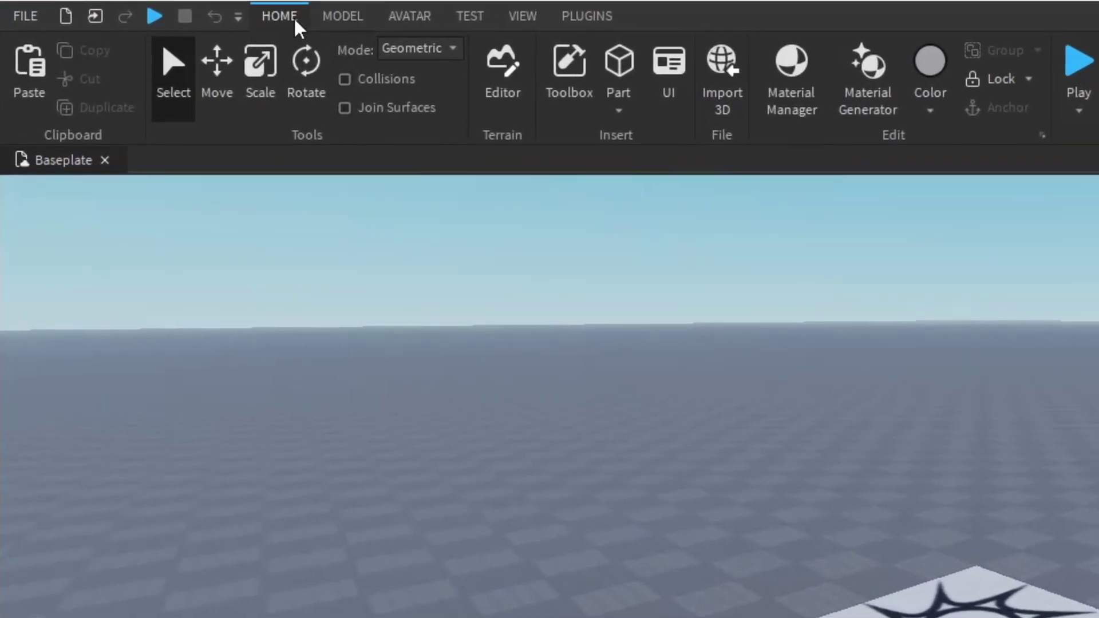
double_click(294, 16)
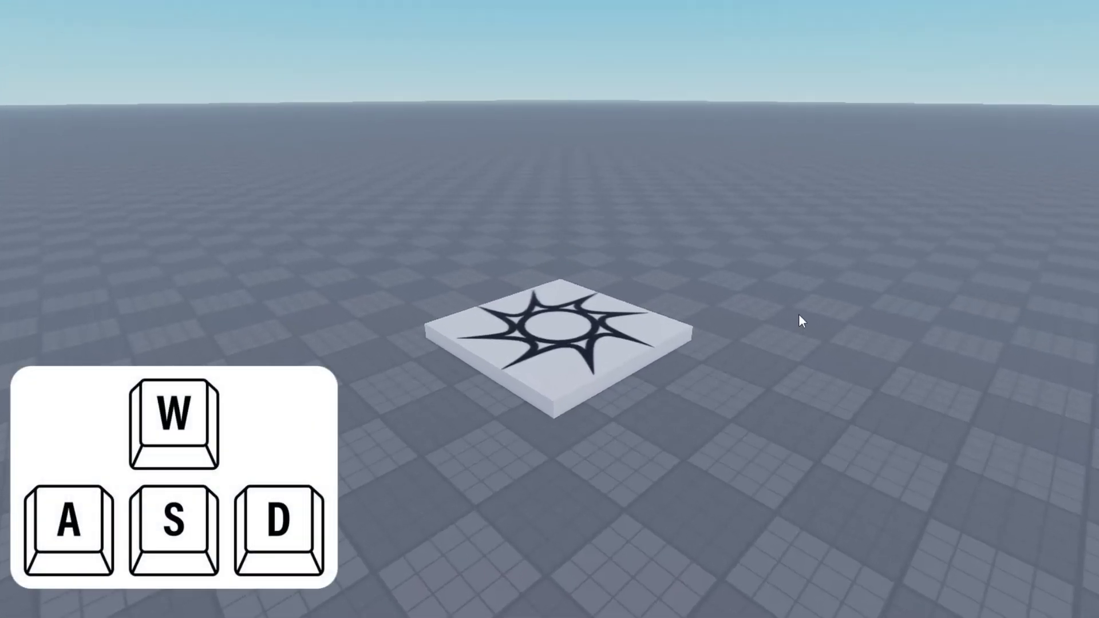
- Explore the baseplate around the spawn pad by moving the camera sideways, back and forward, turning it and zooming
key(d)
key(s)
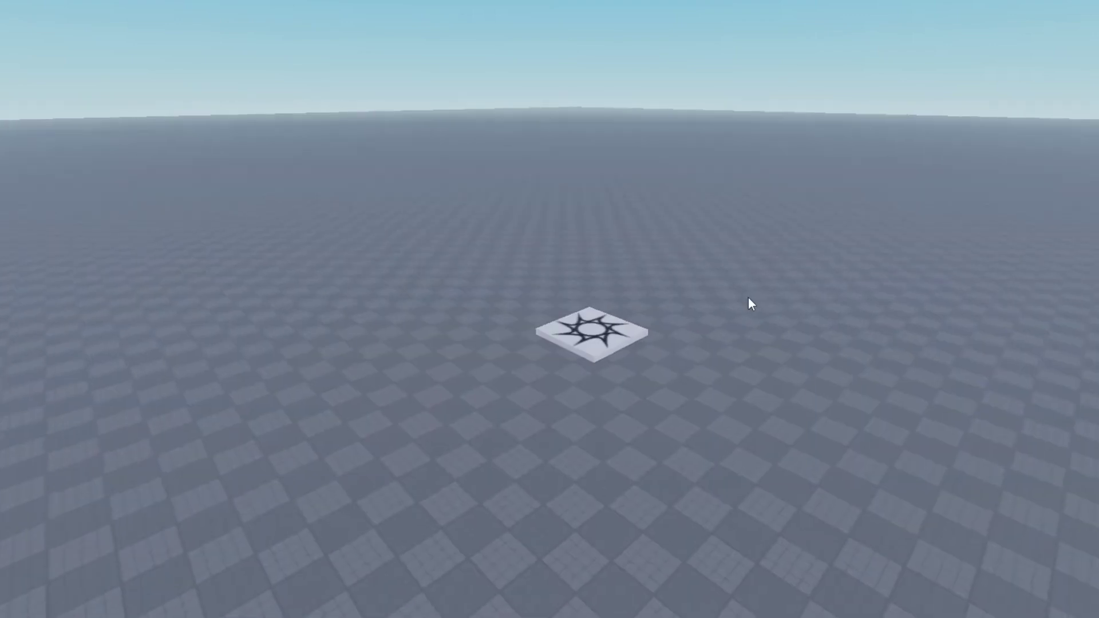
key(w)
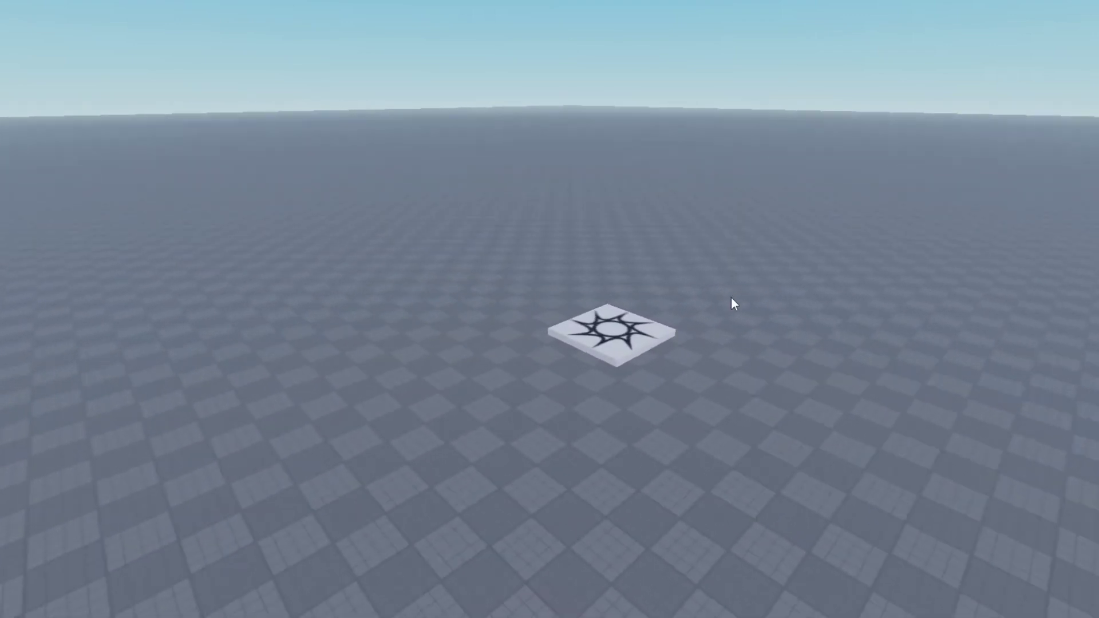
right_click(731, 297)
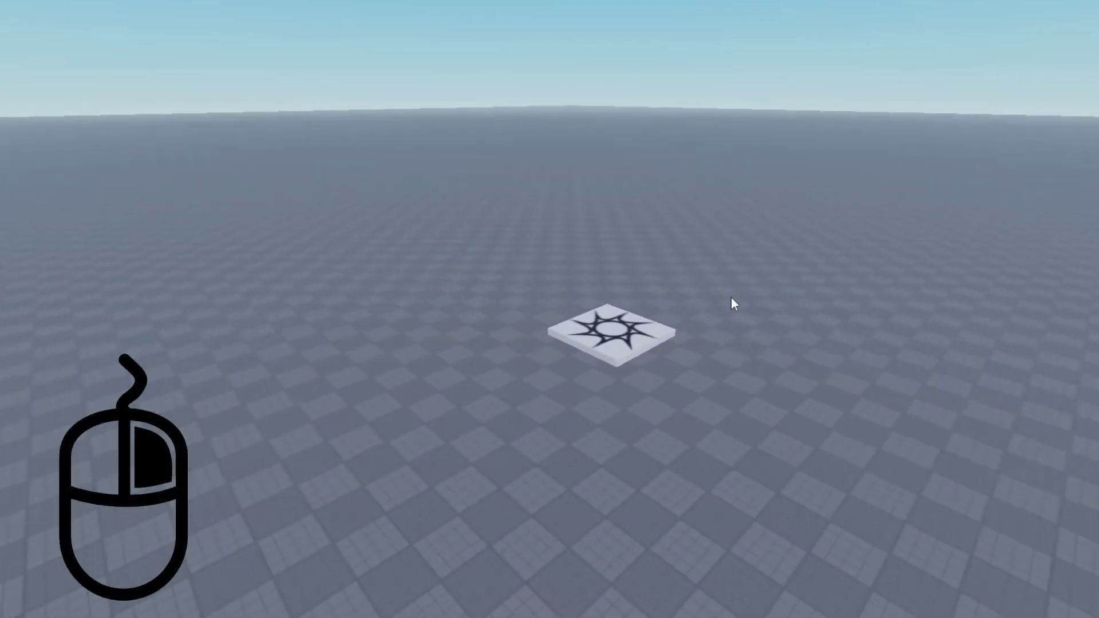
mouse_move(731, 298)
right_down()
mouse_move(763, 313)
mouse_move(740, 285)
right_up()
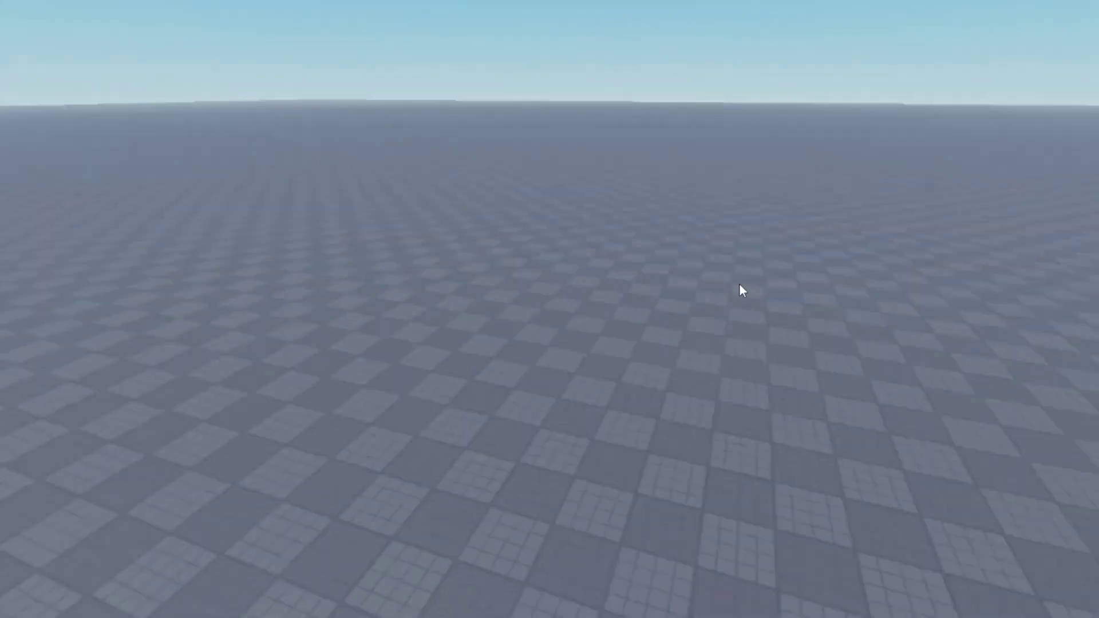
scroll(739, 284, down, 5)
scroll(691, 287, up, 3)
right_drag(568, 195, 735, 220)
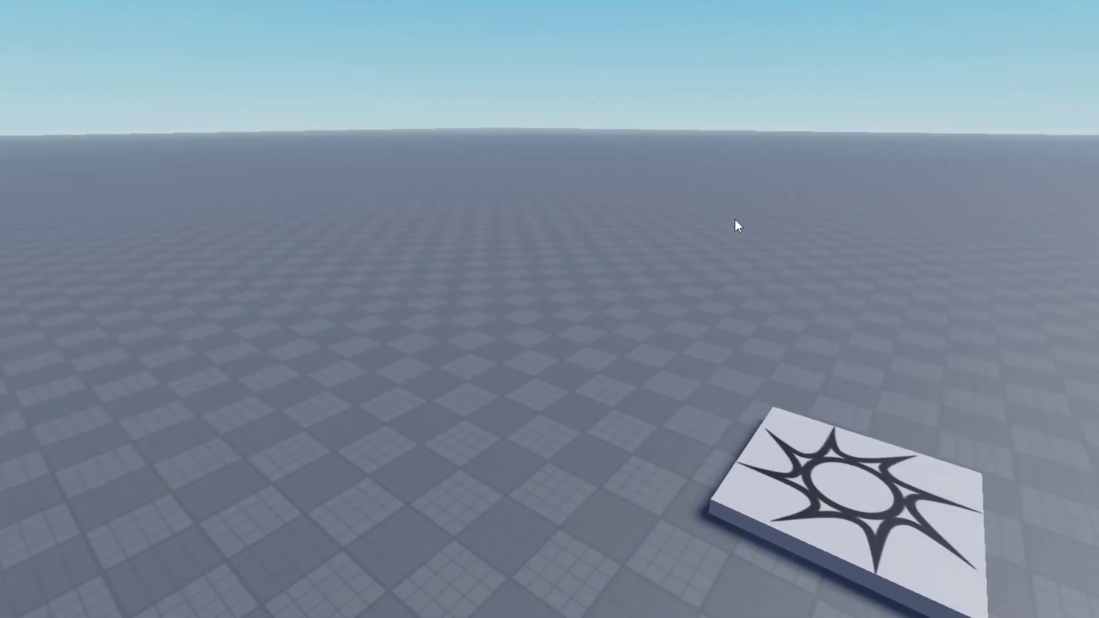
- View the spawn pad from different heights and distances by raising and lowering the camera, including a slow-speed approach
key(e)
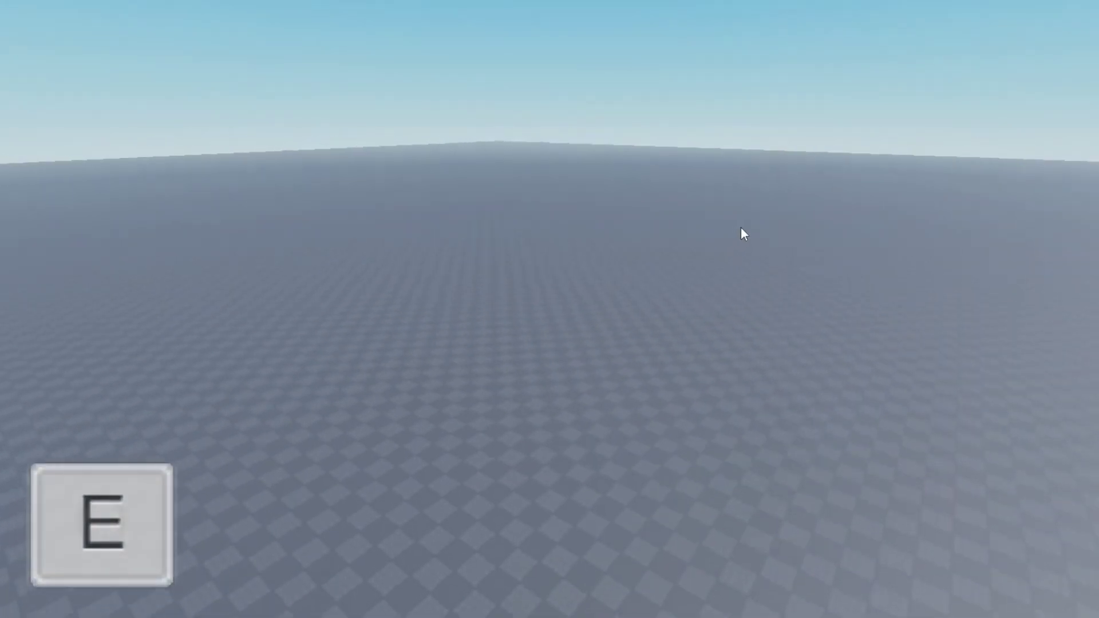
key(q)
right_drag(758, 225, 758, 225)
key(s)
key(e)
key(e)
key(w)
key(q)
key(w)
key(s)
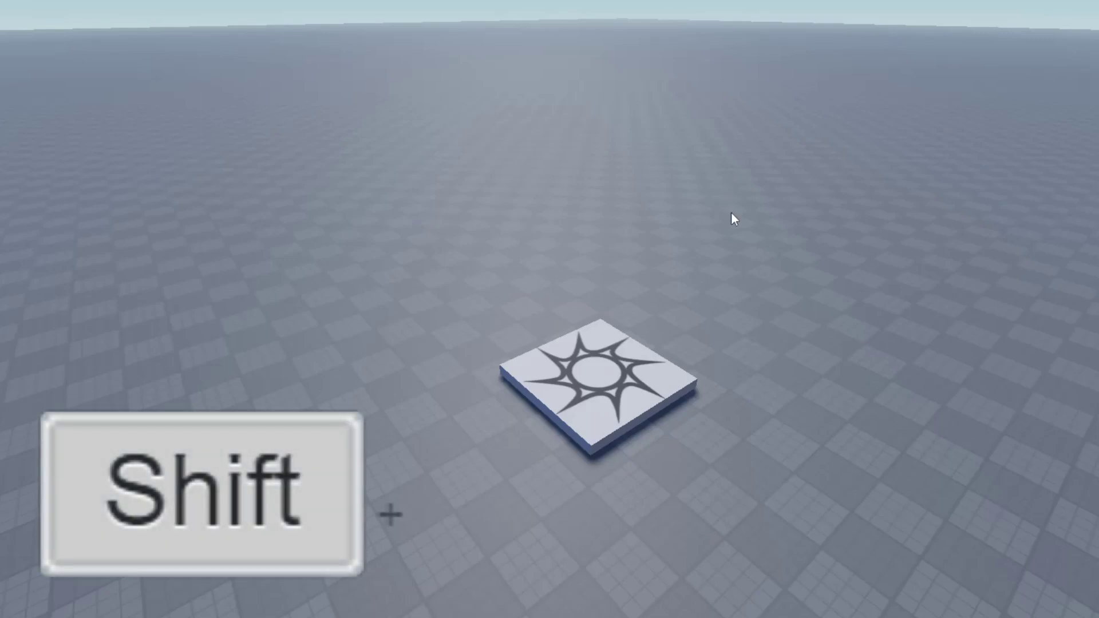
key(shift+w)
shift+right_drag(766, 254, 767, 257)
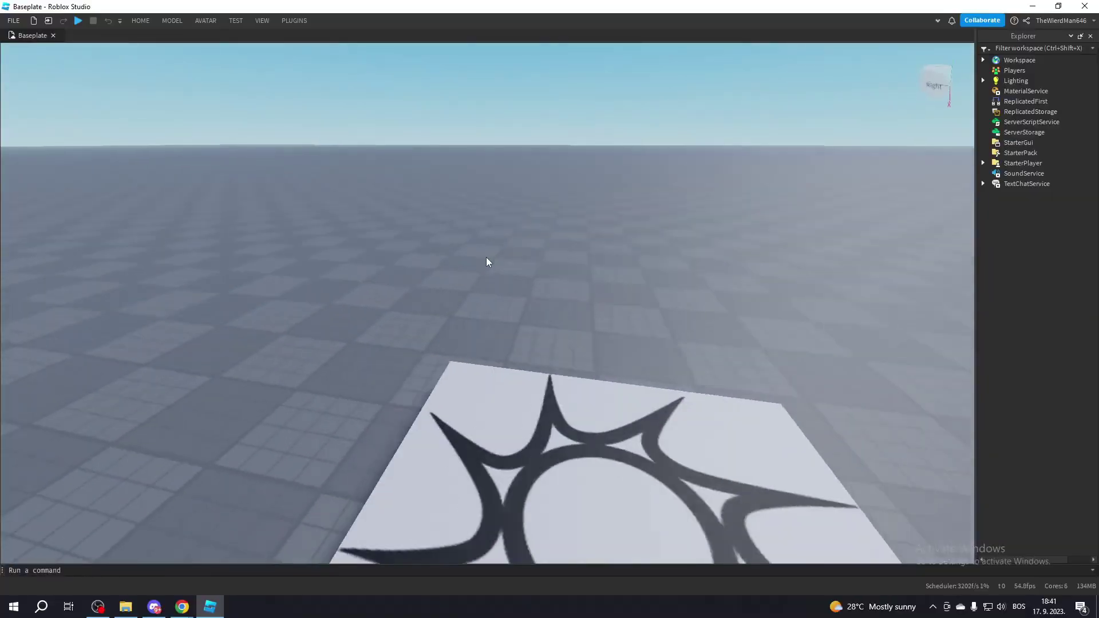
key(s)
right_drag(486, 256, 486, 253)
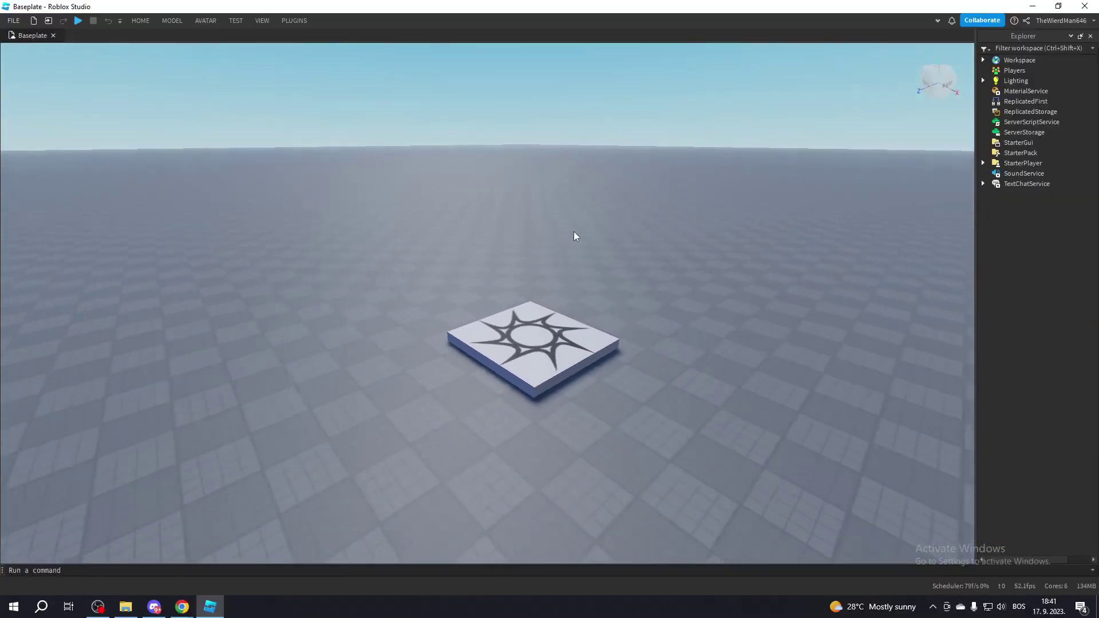
right_drag(574, 231, 574, 232)
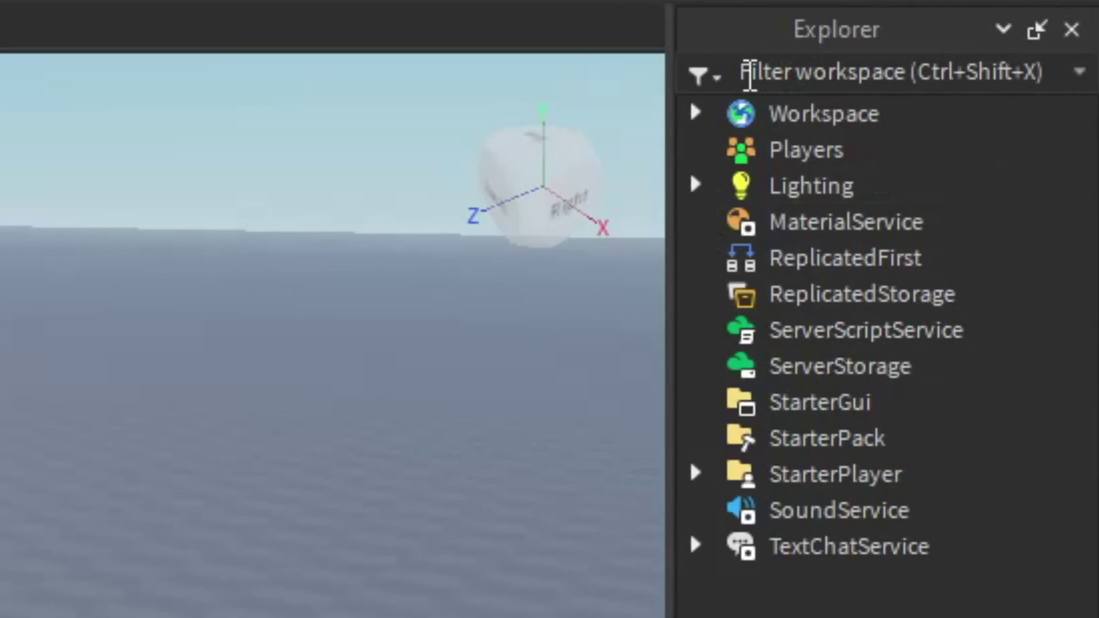
- Expand Workspace in the Explorer to review the objects it contains, and collapse it again
click(695, 113)
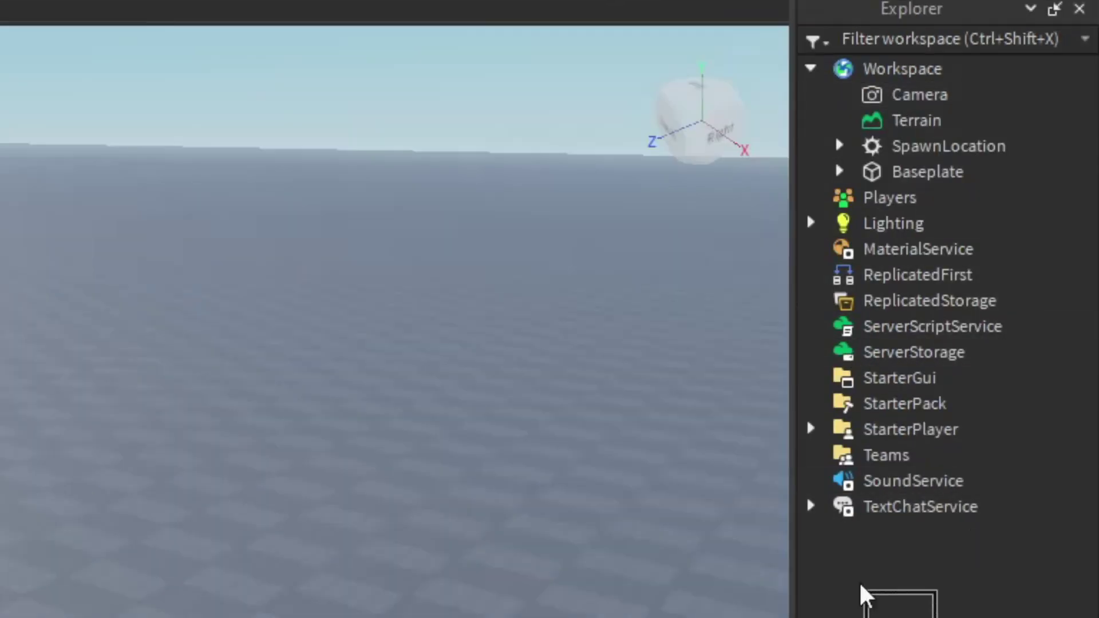
drag(864, 596, 859, 6)
click(811, 68)
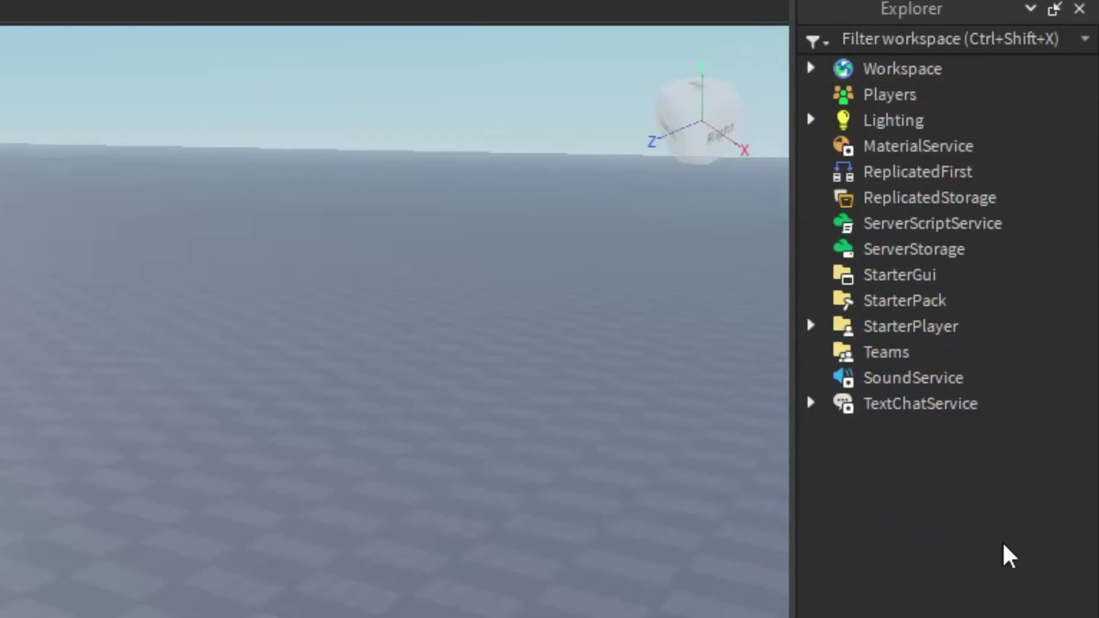
drag(995, 491, 861, 76)
click(578, 113)
right_drag(578, 114, 582, 161)
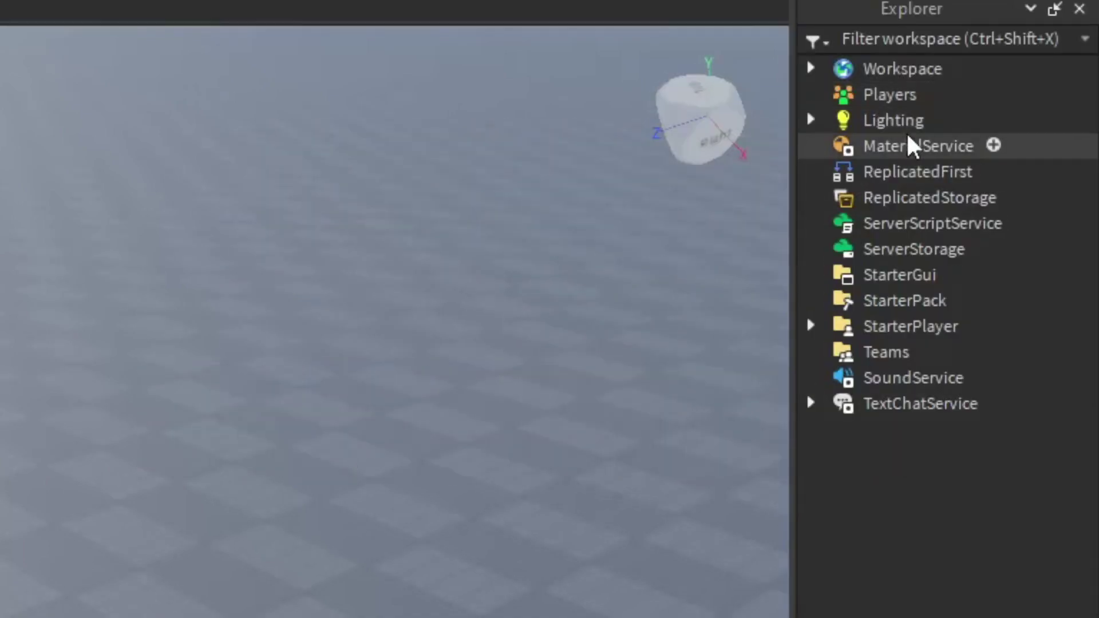
- Go through the Explorer services Workspace, Players, ReplicatedStorage, ServerScriptService, ServerStorage, StarterGui and StarterPlayer, and clear the selection
click(882, 71)
click(882, 96)
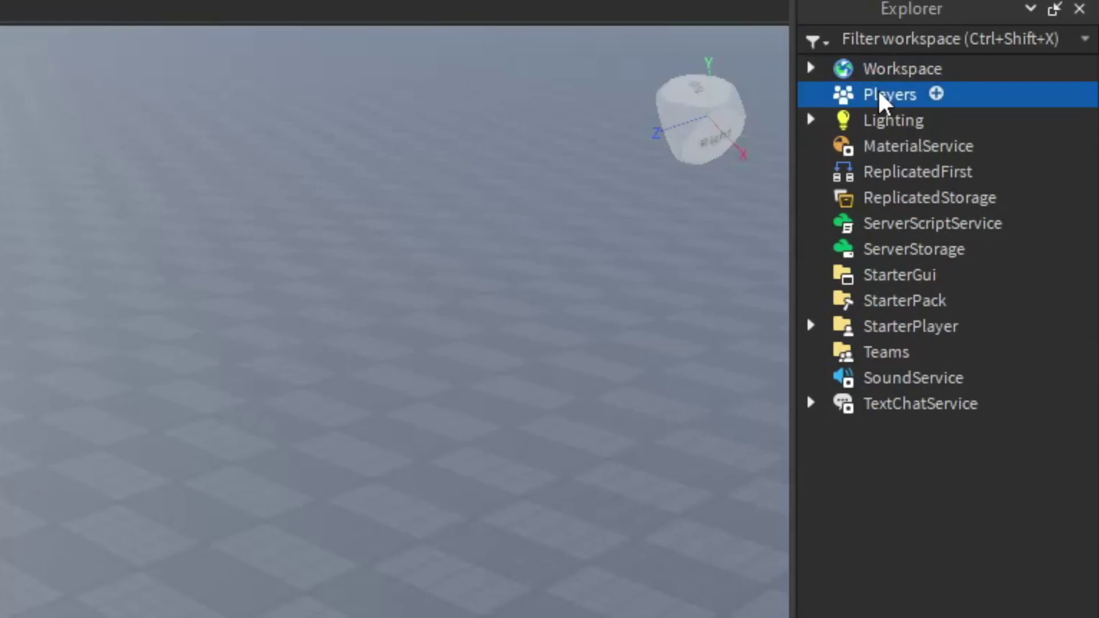
click(889, 200)
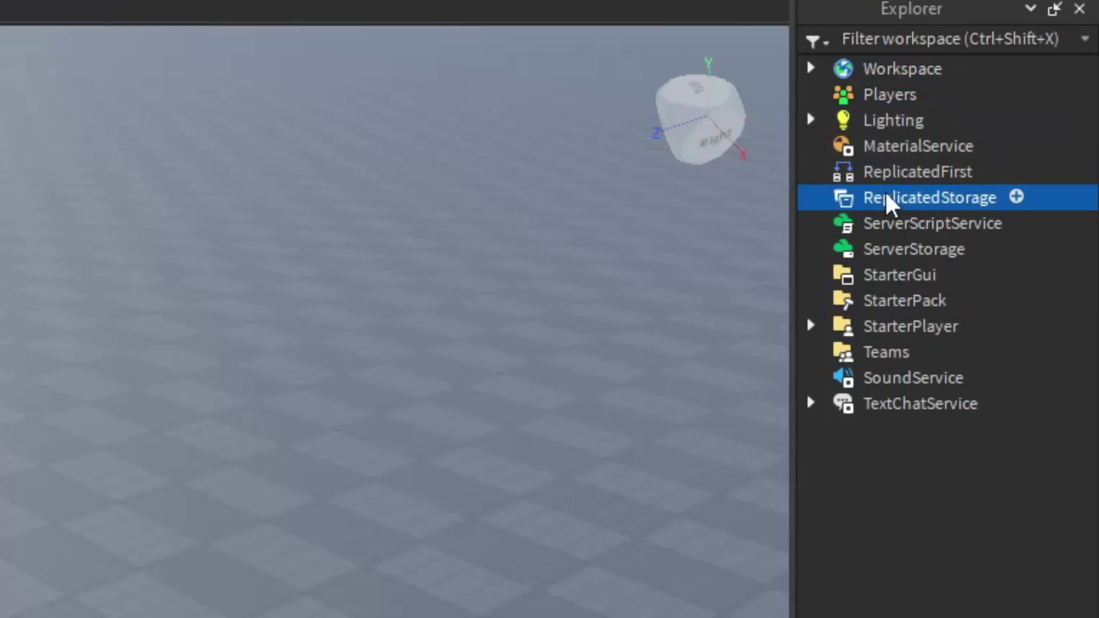
click(890, 228)
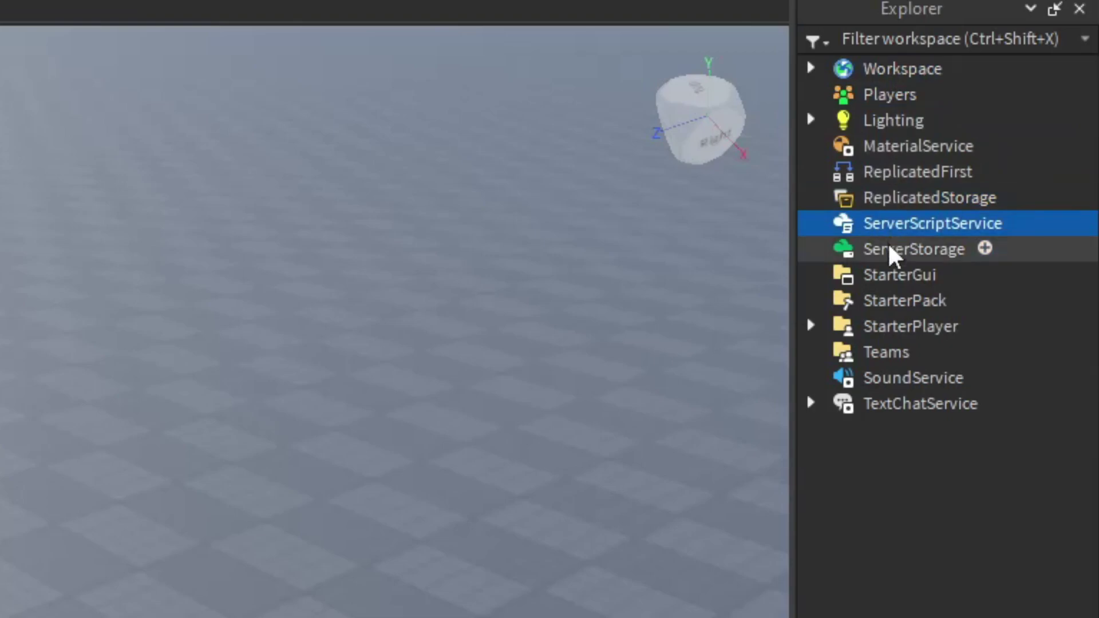
click(889, 251)
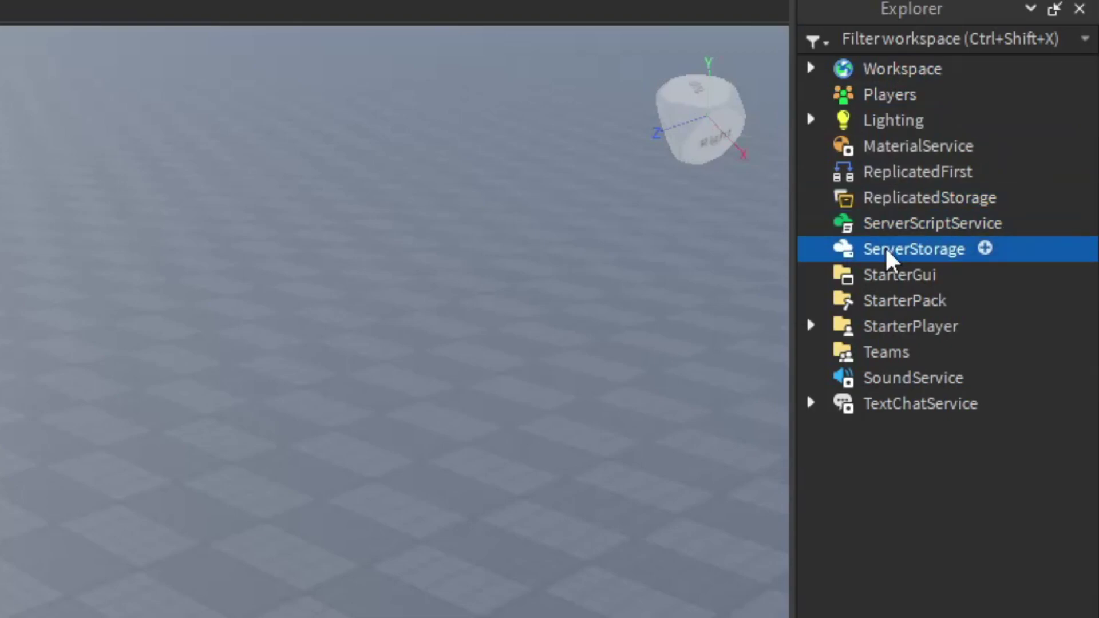
click(897, 285)
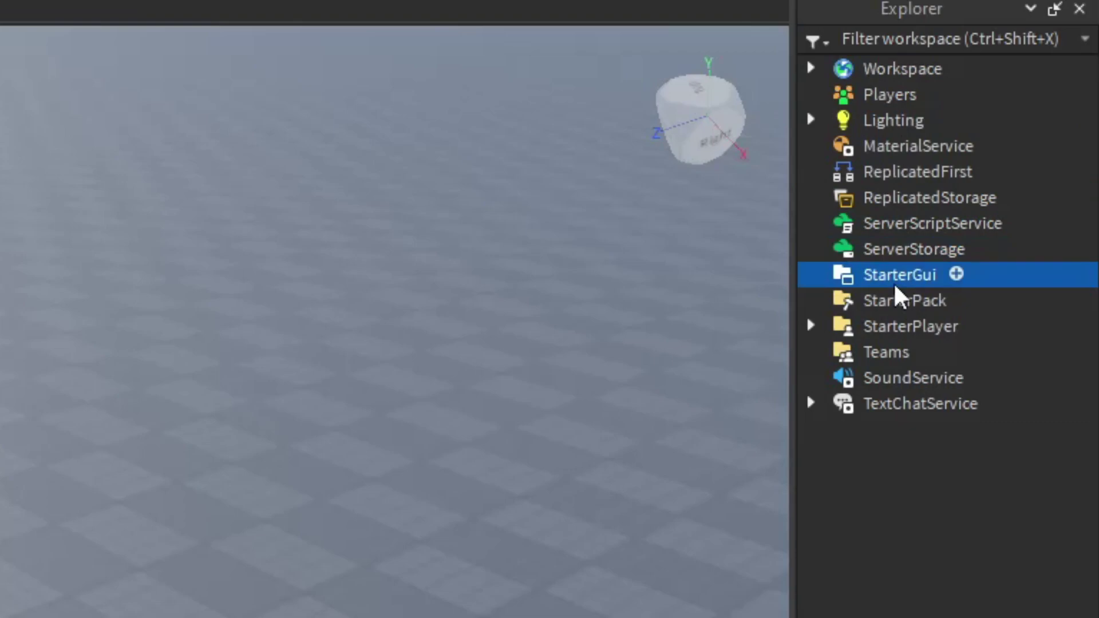
click(901, 332)
right_drag(484, 399, 484, 399)
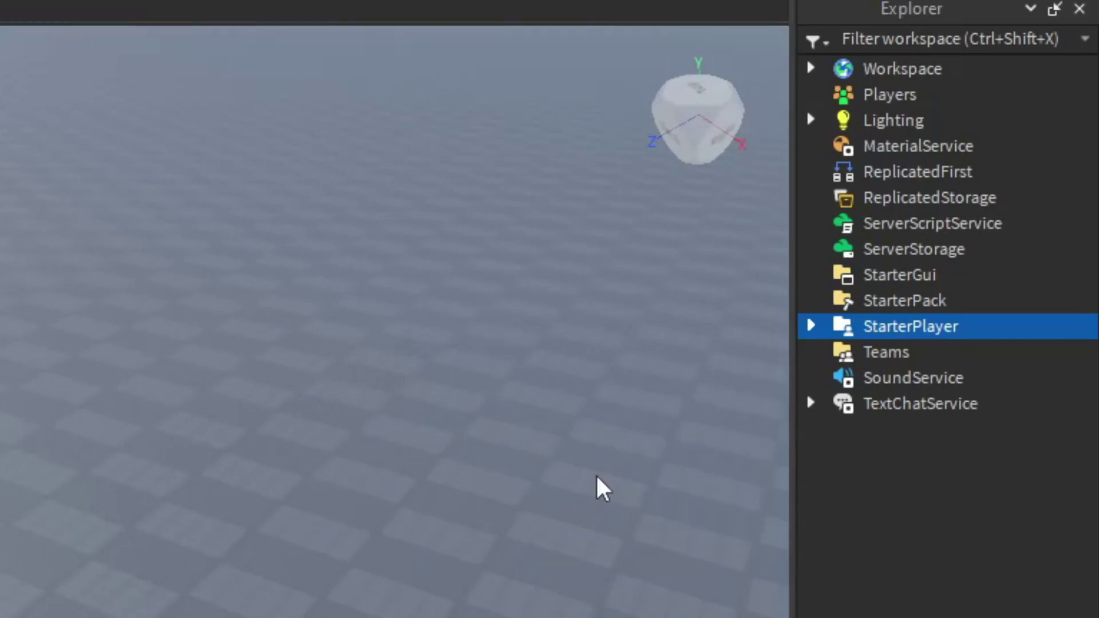
right_drag(250, 526, 250, 526)
click(315, 525)
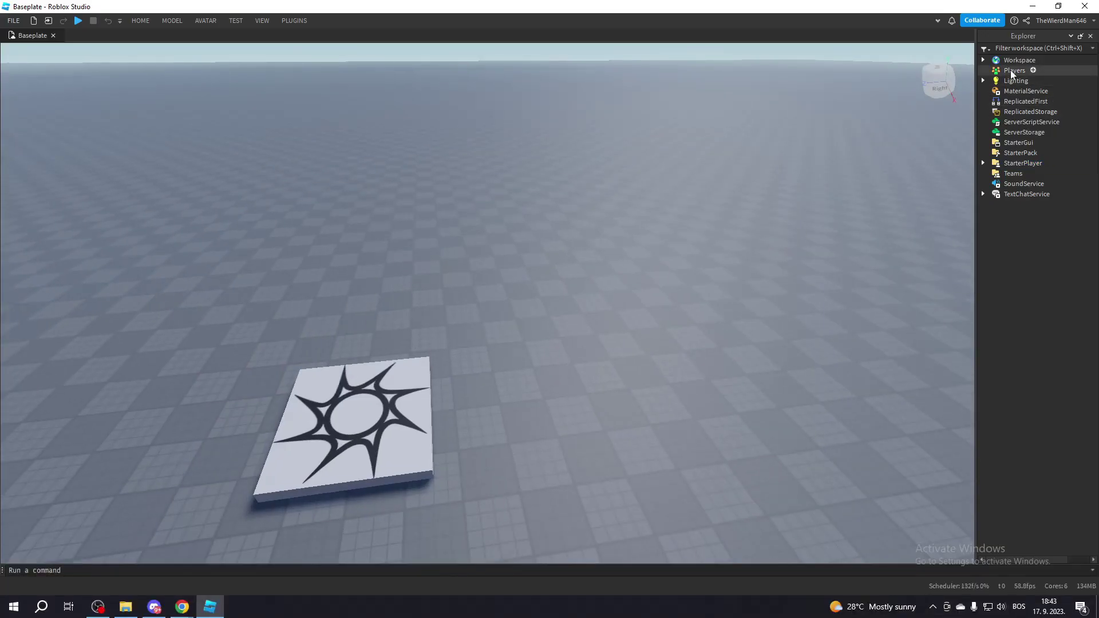
- Expand Workspace in the Explorer and select the spawn pad in the scene to locate its entry
click(1008, 60)
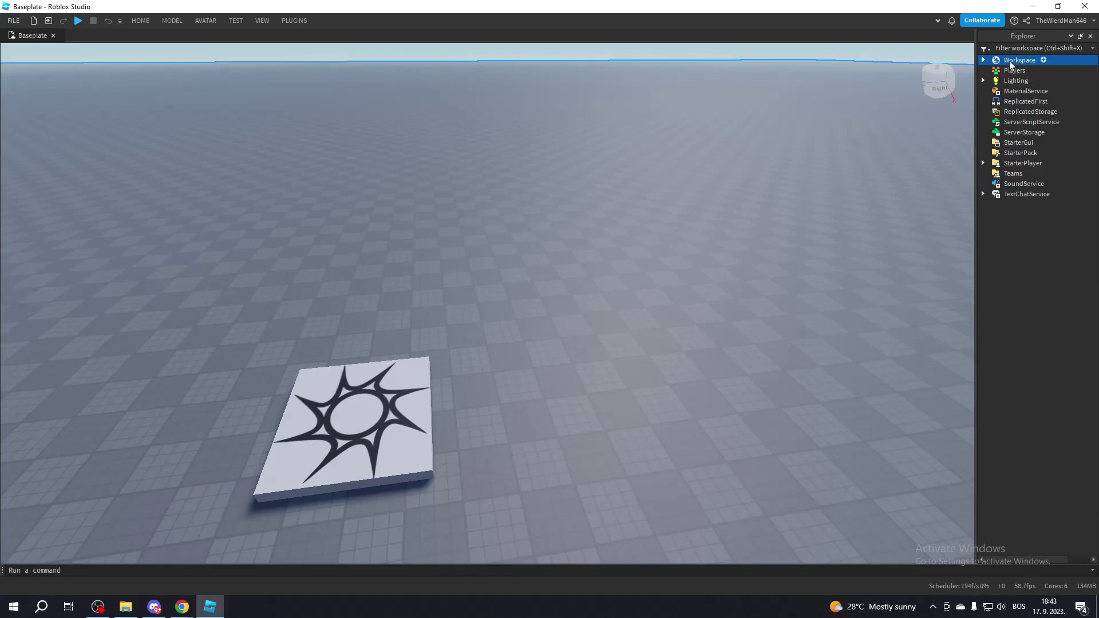
right_drag(894, 133, 894, 133)
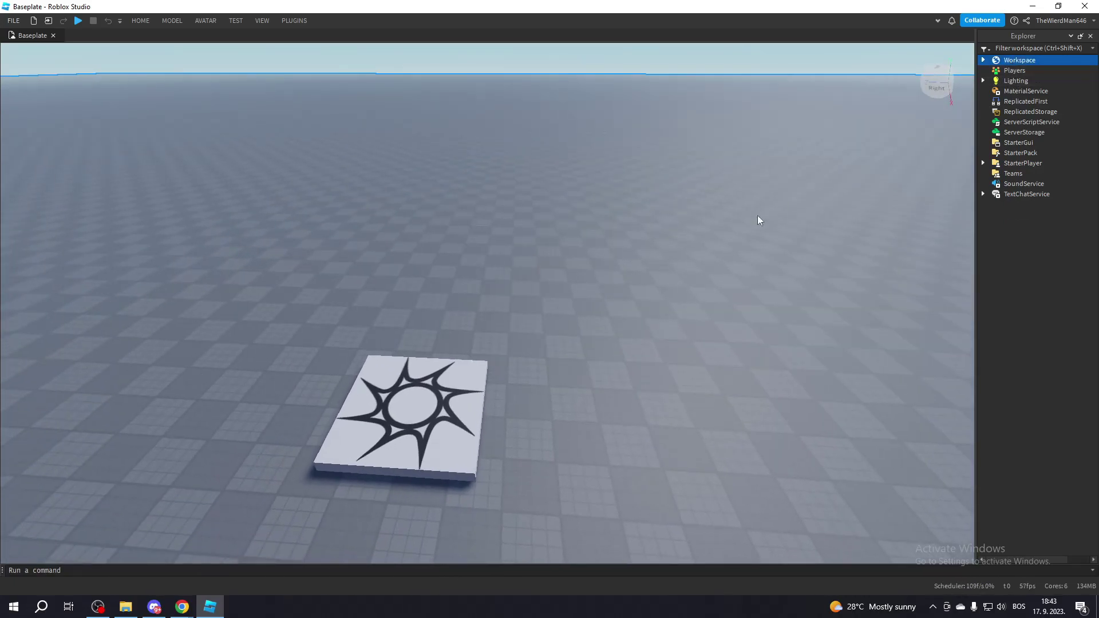
right_drag(740, 218, 738, 219)
key(d)
key(s)
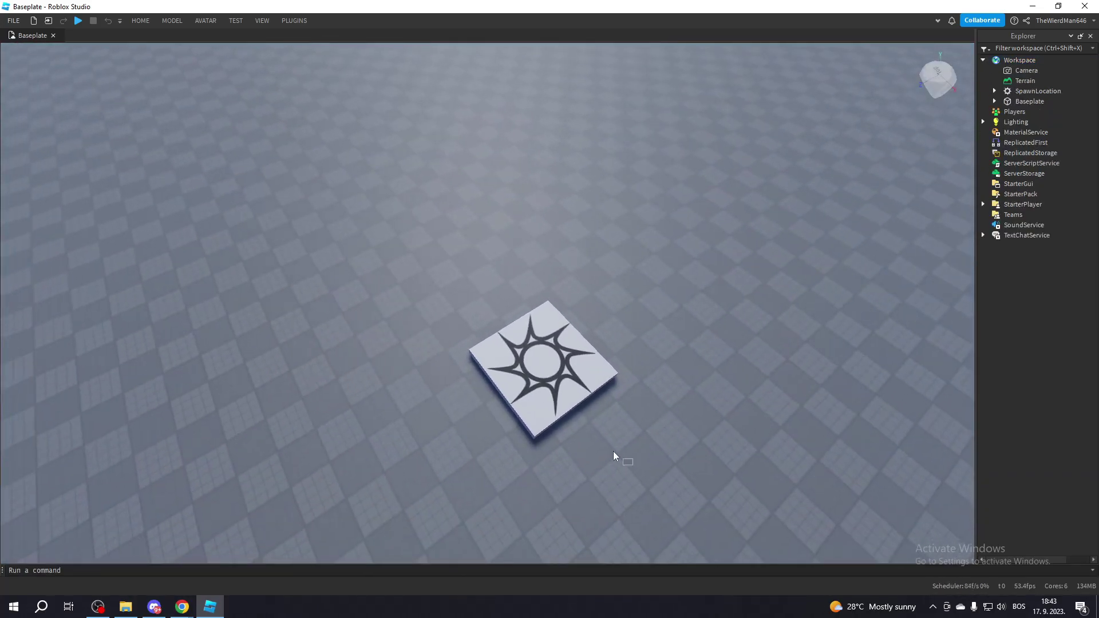
click(558, 366)
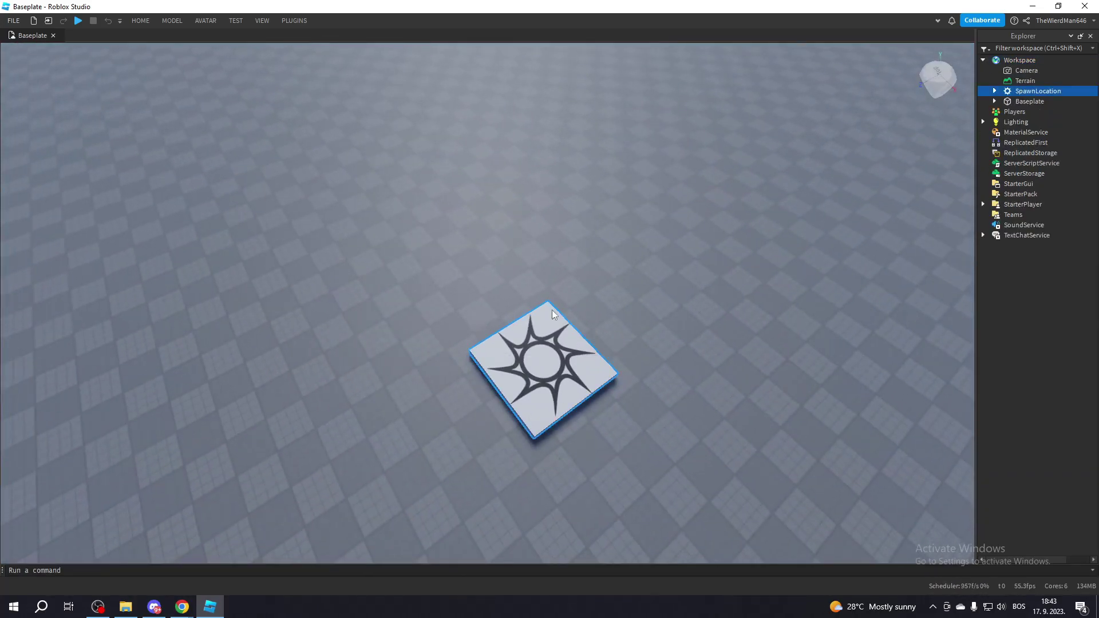
- Clear the spawn pad selection and fly the camera around it to view the baseplate from several distances
right_drag(552, 311, 564, 306)
key(s)
key(a)
click(564, 305)
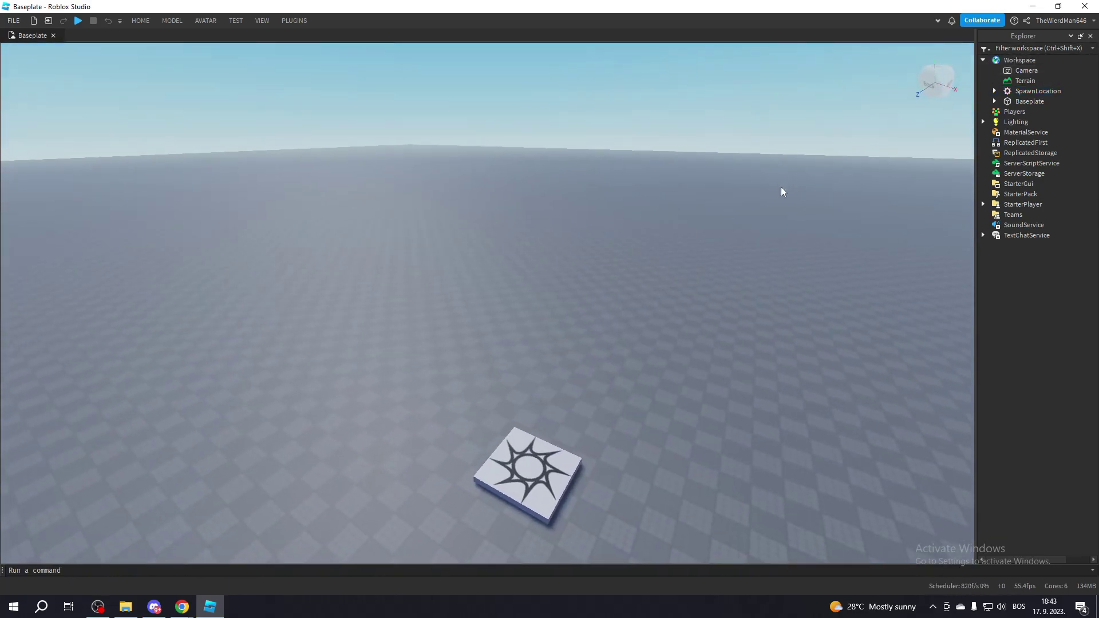
right_drag(631, 281, 608, 256)
key(w)
key(d)
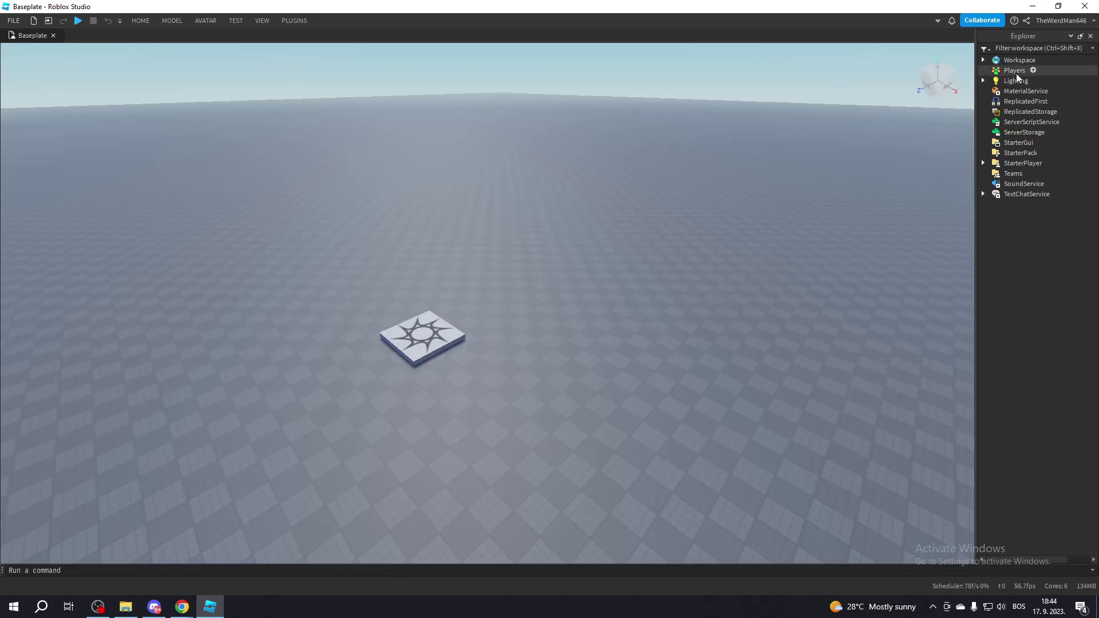
right_drag(895, 160, 894, 164)
key(w)
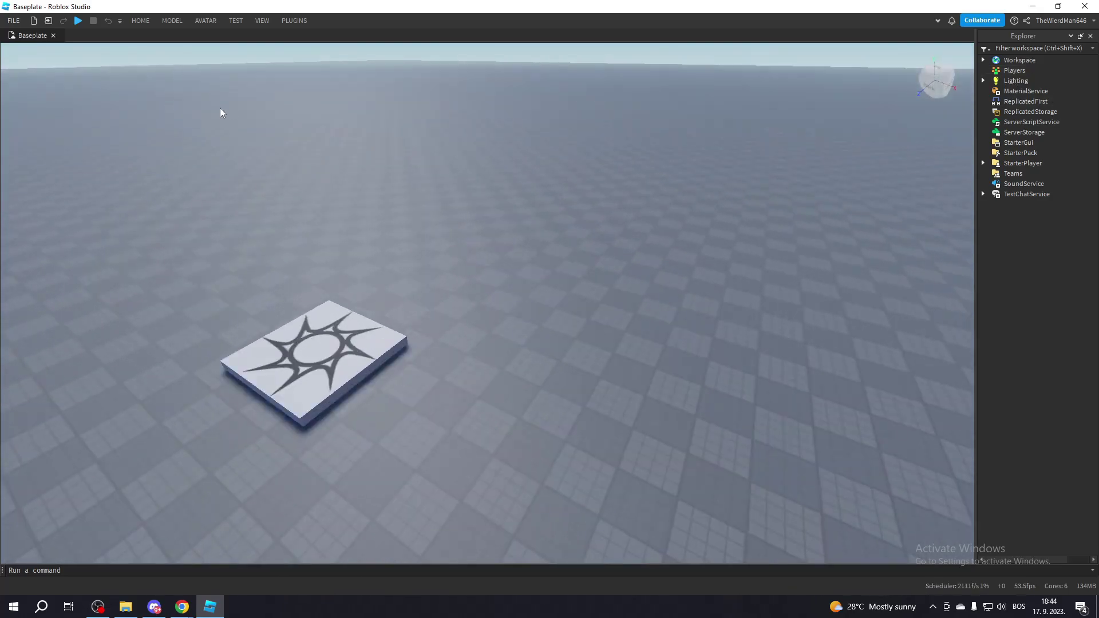
- Start a play test and expand Players and the joined player's entry in the Explorer
click(76, 22)
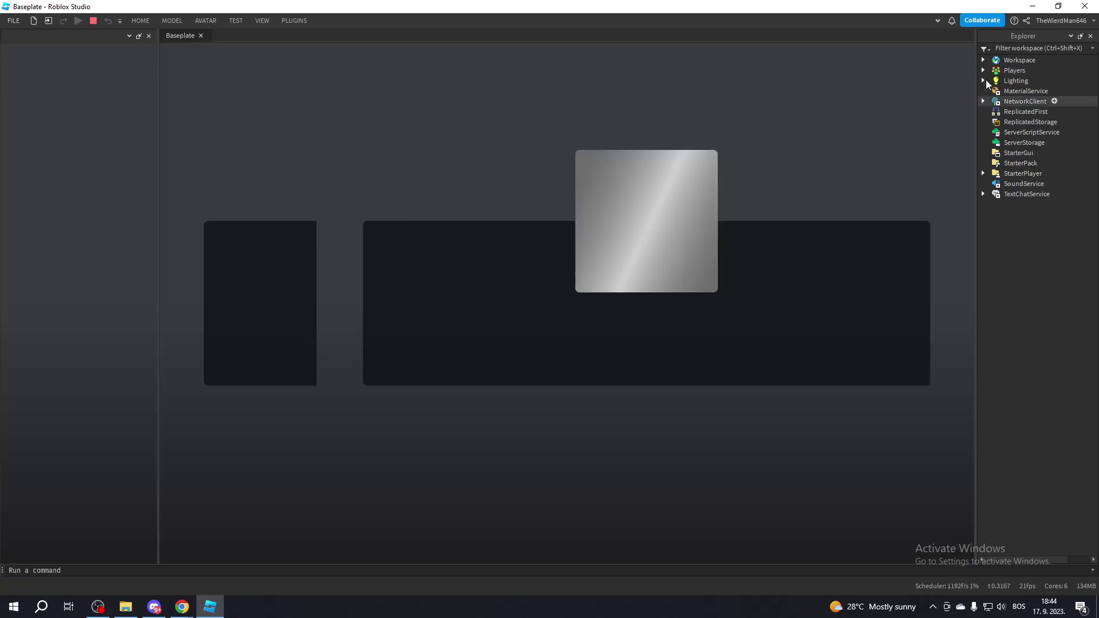
click(983, 71)
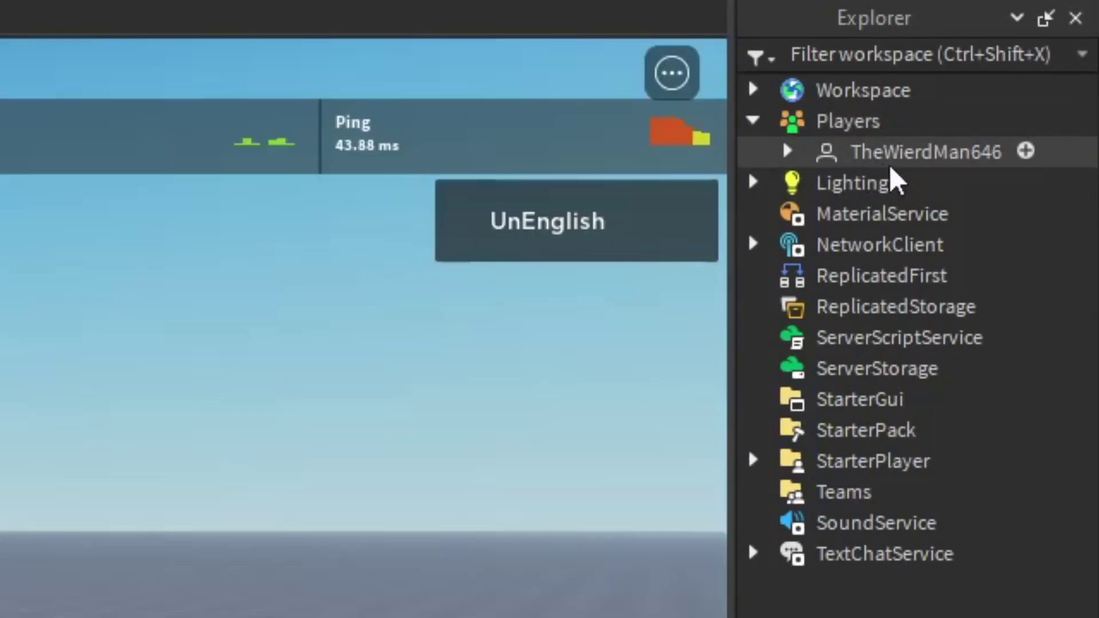
click(788, 152)
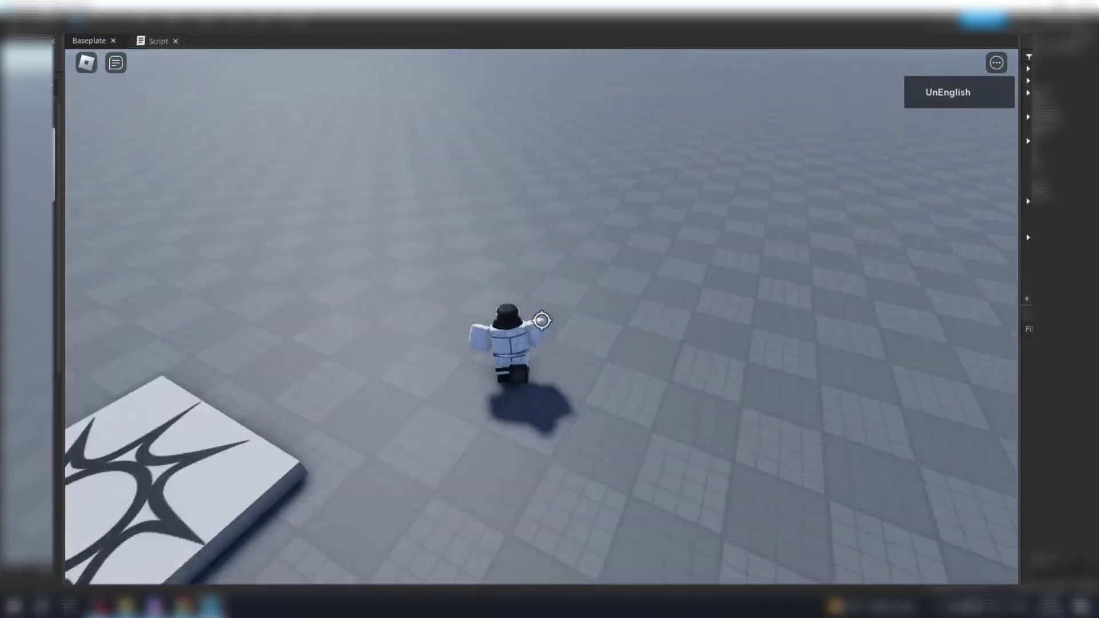
- Walk the character forward across the baseplate and make it jump
key(w)
key(space)
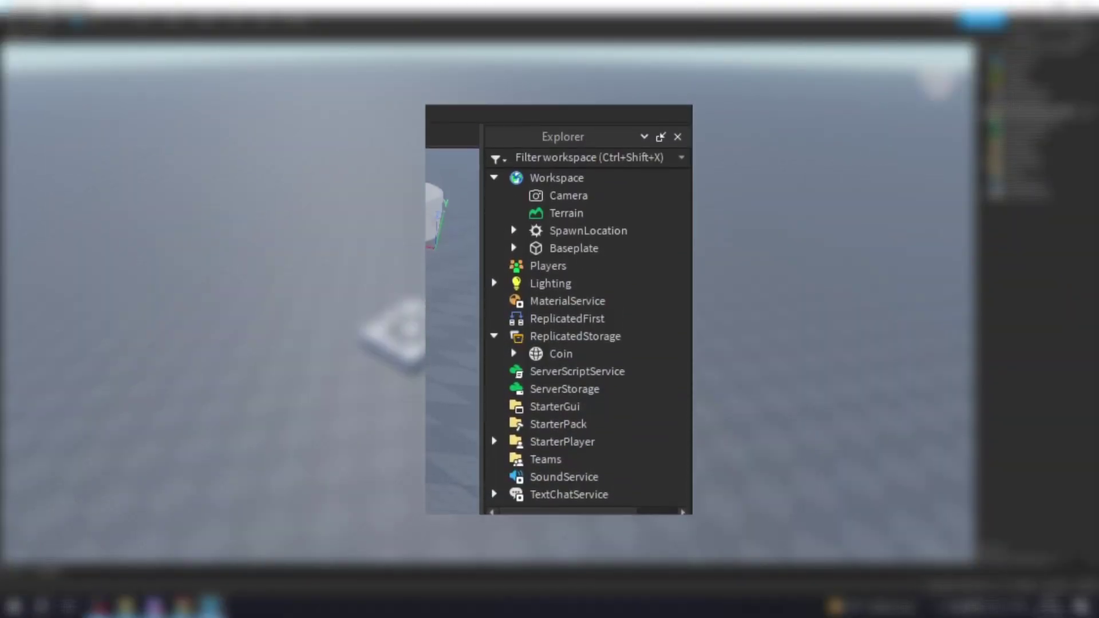
- Duplicate the Coin in ReplicatedStorage, move the copy into Workspace and duplicate it there twice
click(536, 355)
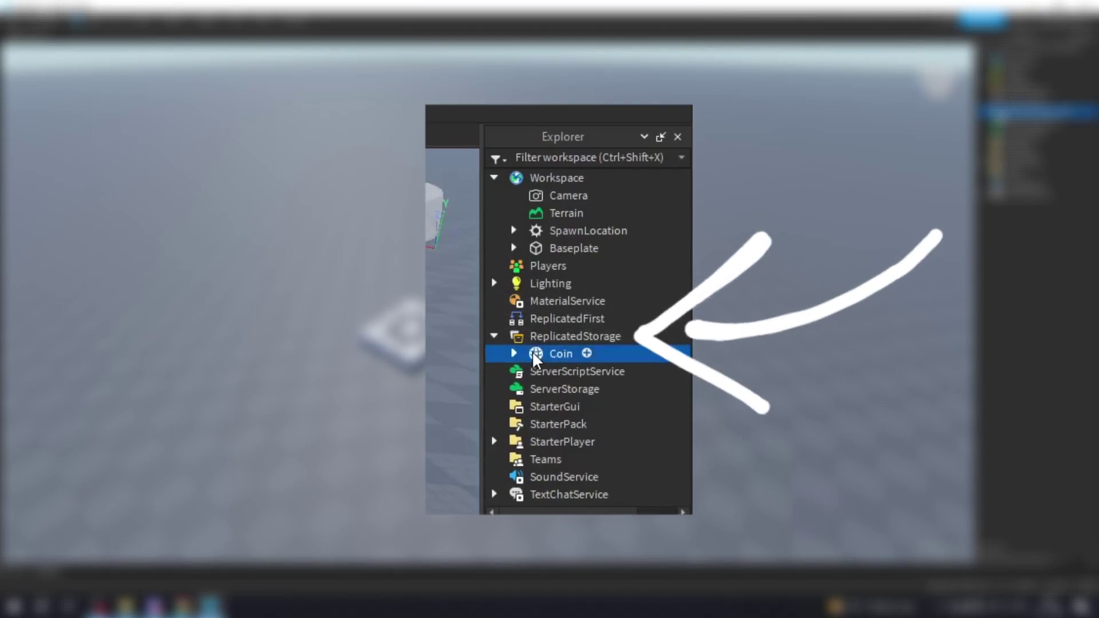
key(ctrl+d)
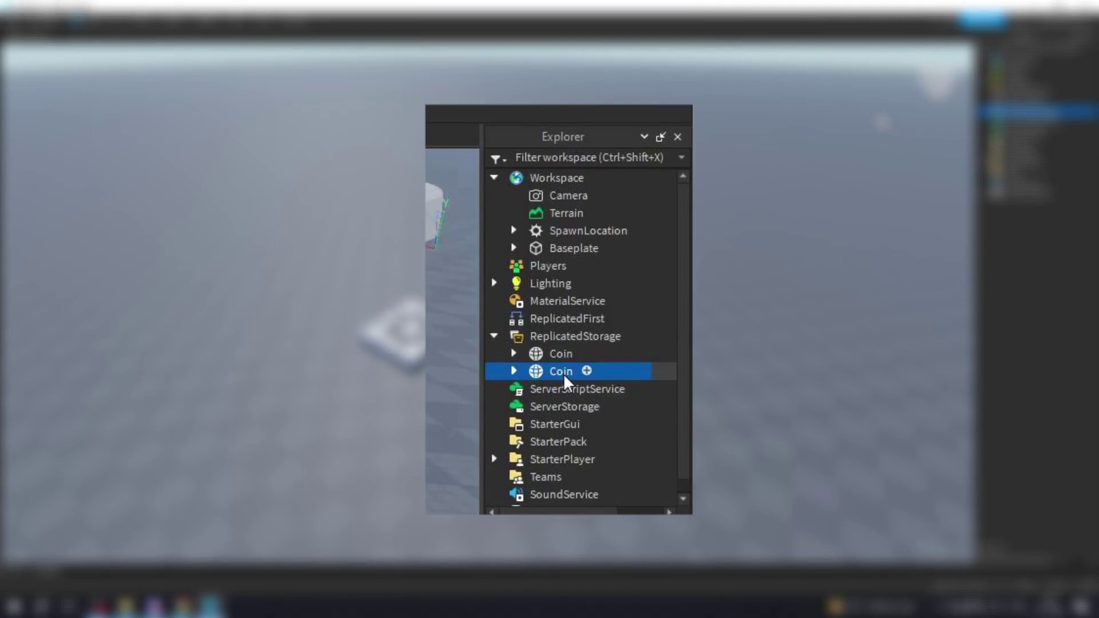
click(553, 373)
drag(564, 376, 504, 179)
key(ctrl+d)
key(ctrl+d)
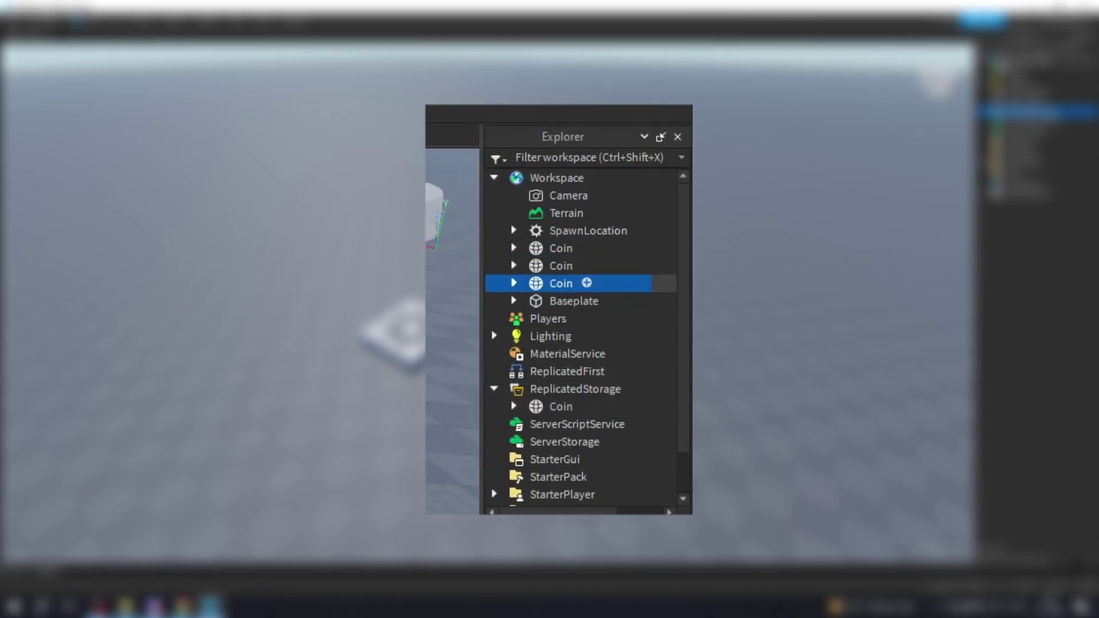
- Delete the selected Coin in Workspace and move another duplicate of the ReplicatedStorage Coin into Workspace
key(Delete)
key(ctrl+d)
drag(558, 407, 506, 179)
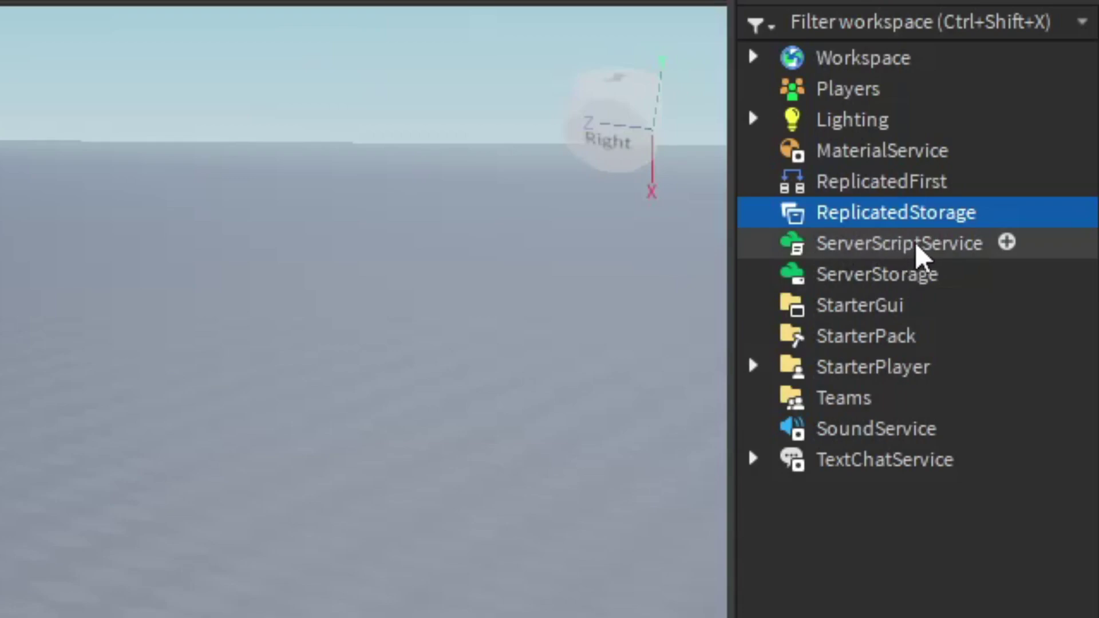
- Go through the ServerScriptService, ServerStorage, StarterGui and StarterPlayer services in the Explorer
click(941, 247)
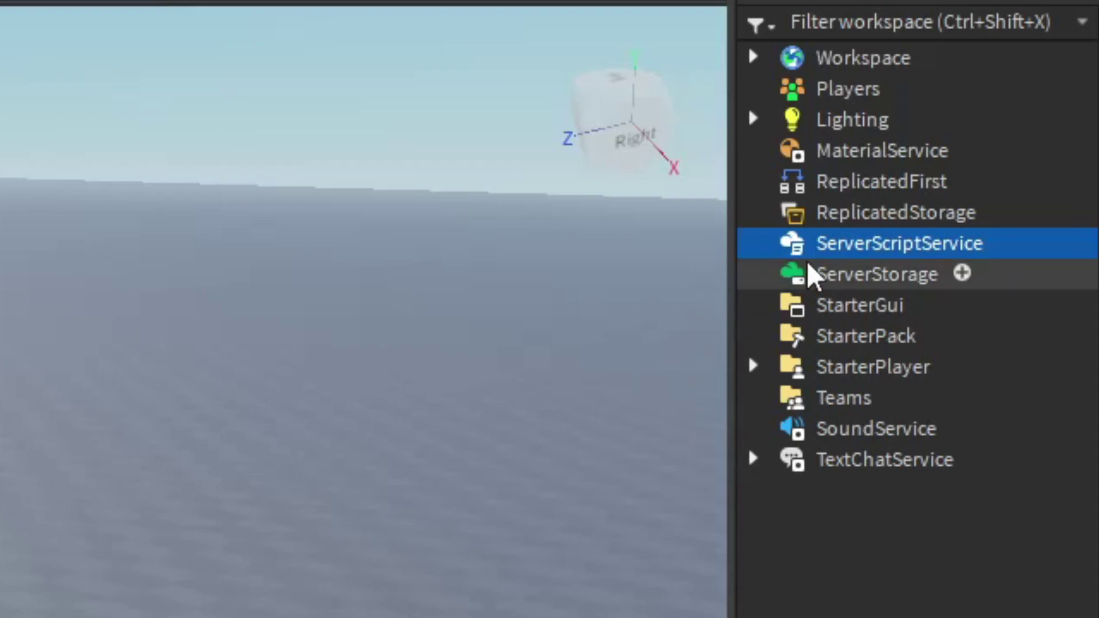
mouse_move(820, 257)
mouse_move(959, 379)
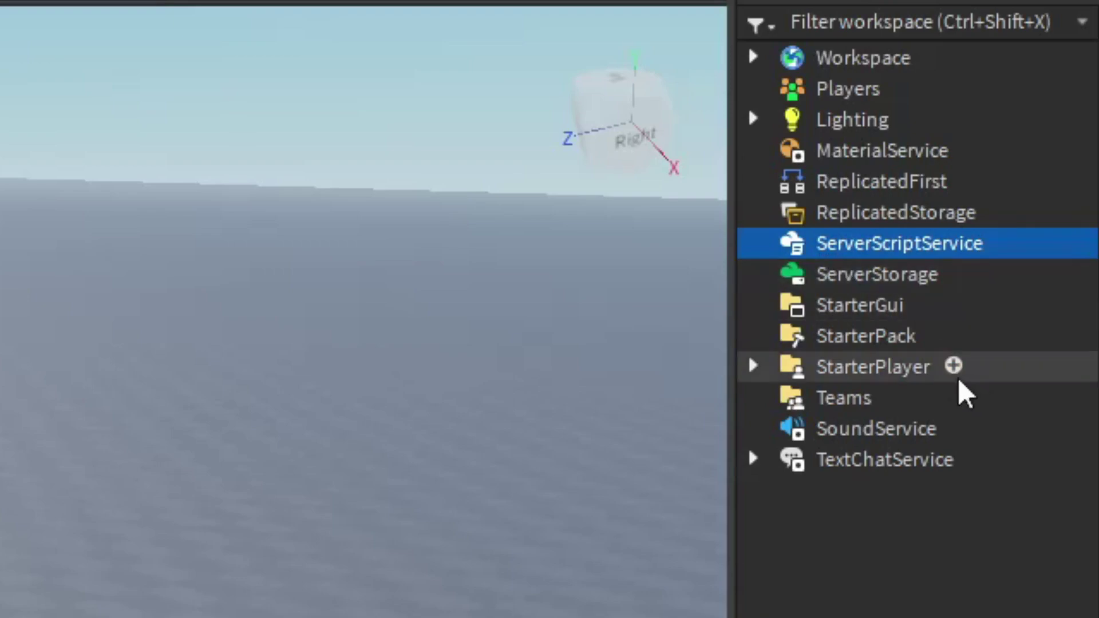
click(843, 289)
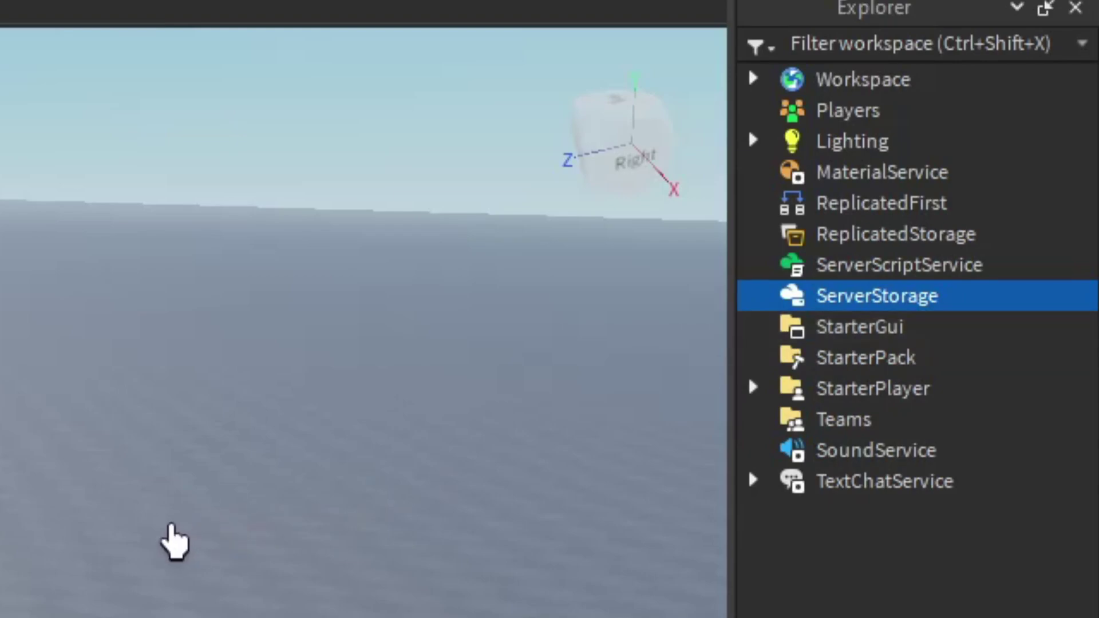
right_drag(80, 593, 261, 564)
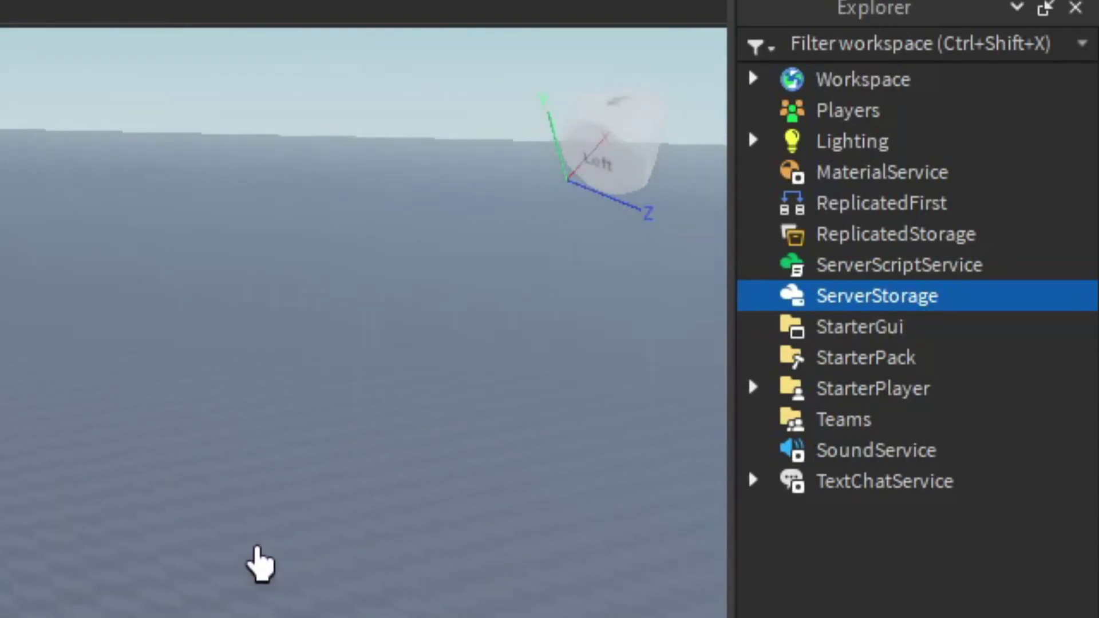
click(837, 327)
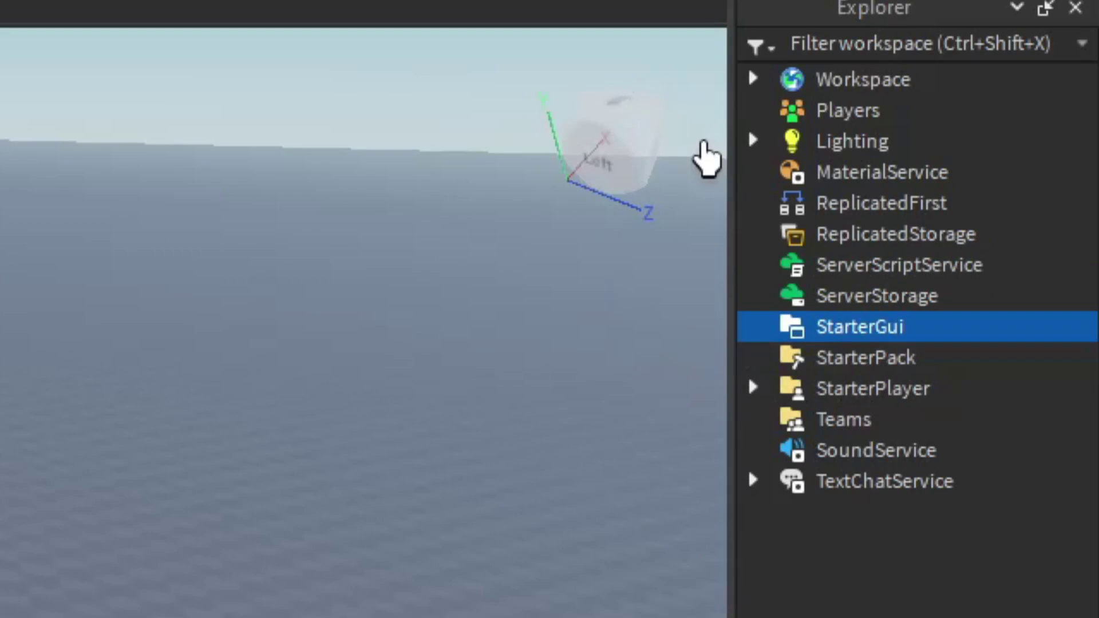
right_drag(703, 144, 704, 154)
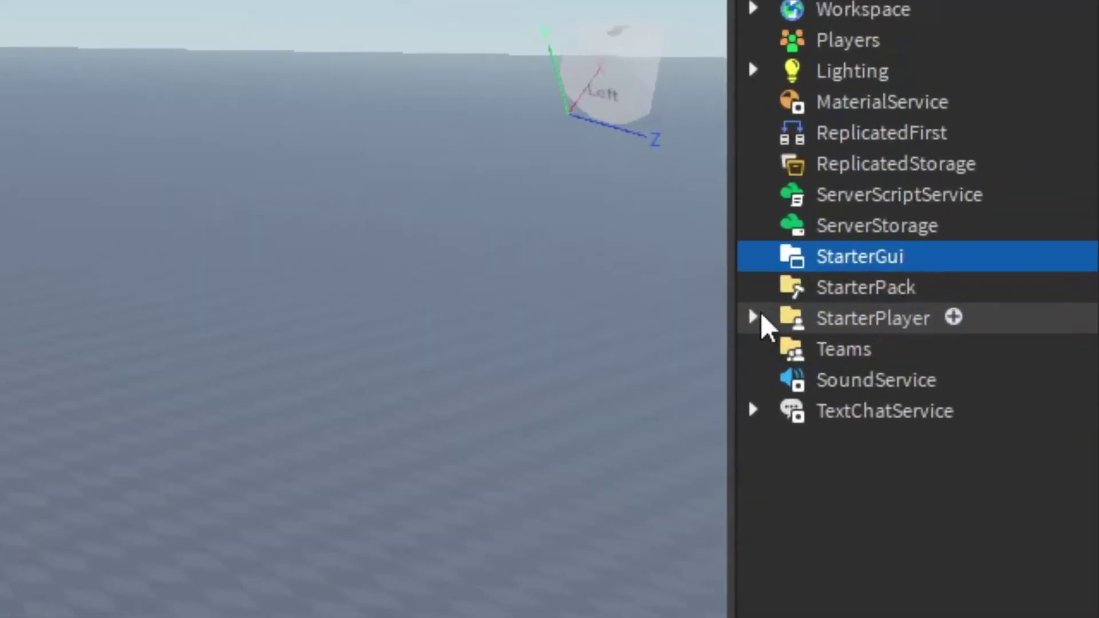
click(960, 198)
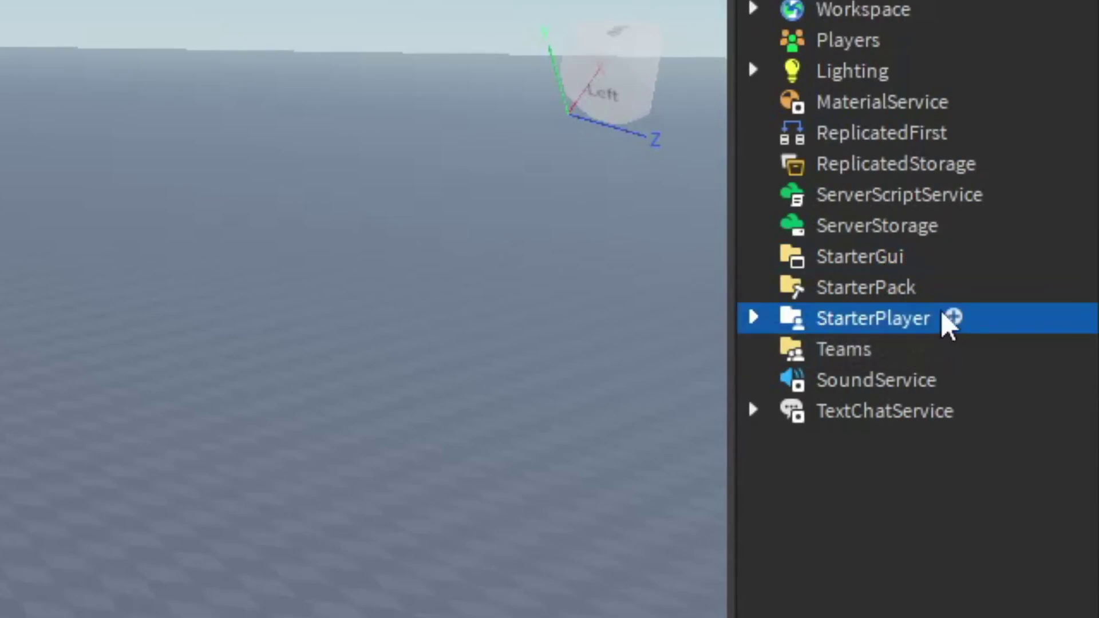
double_click(884, 326)
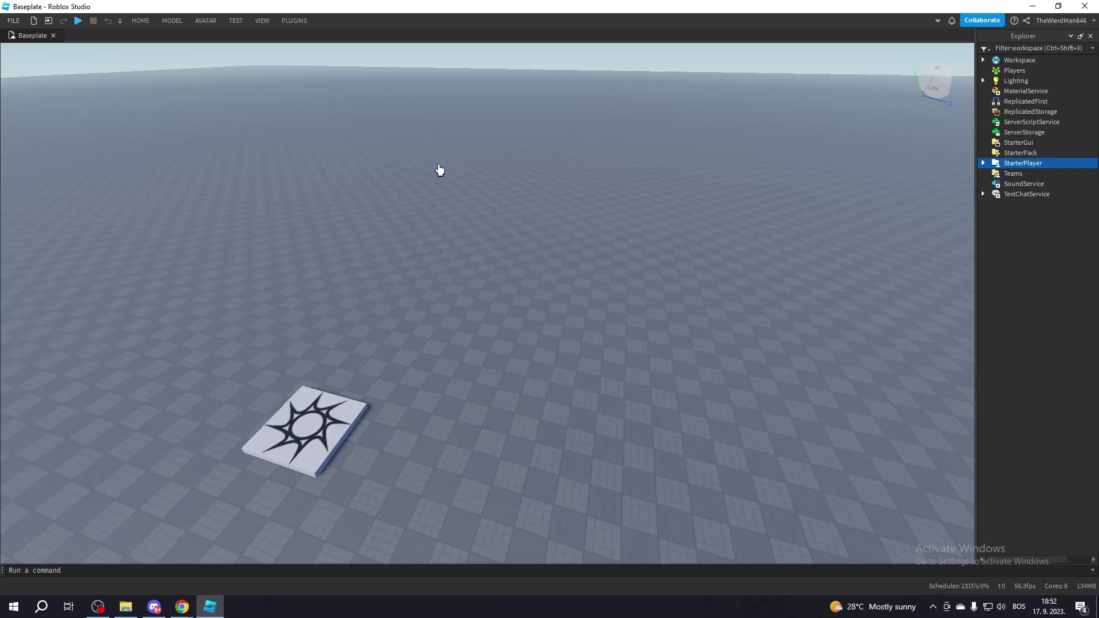
- Insert a block part on an empty area of the baseplate beyond the spawn pad
click(142, 24)
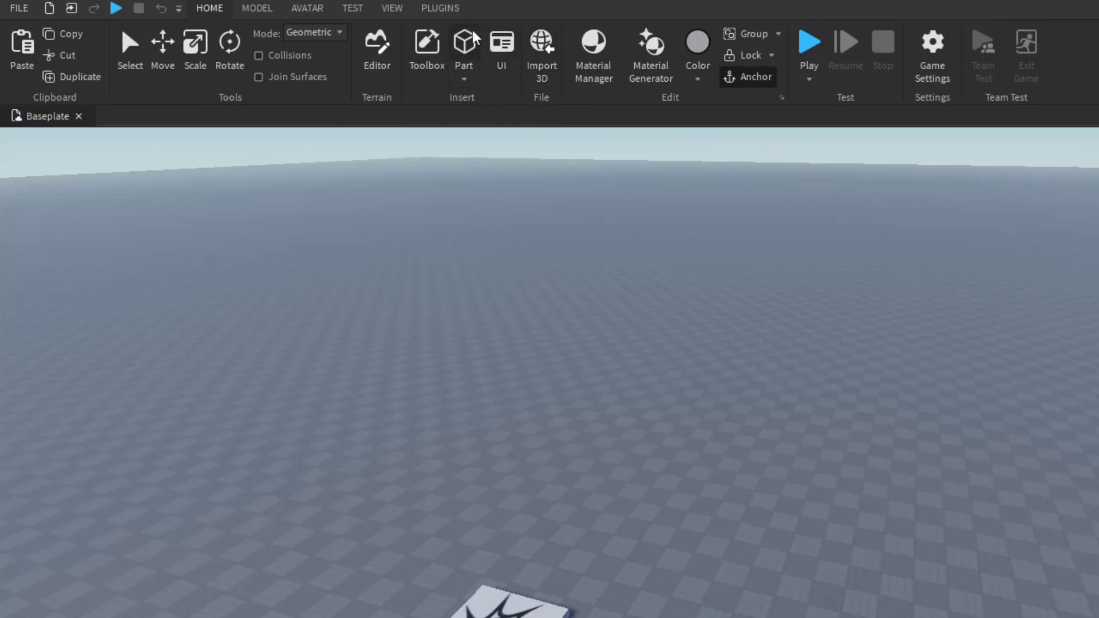
key(w)
right_drag(552, 184, 788, 309)
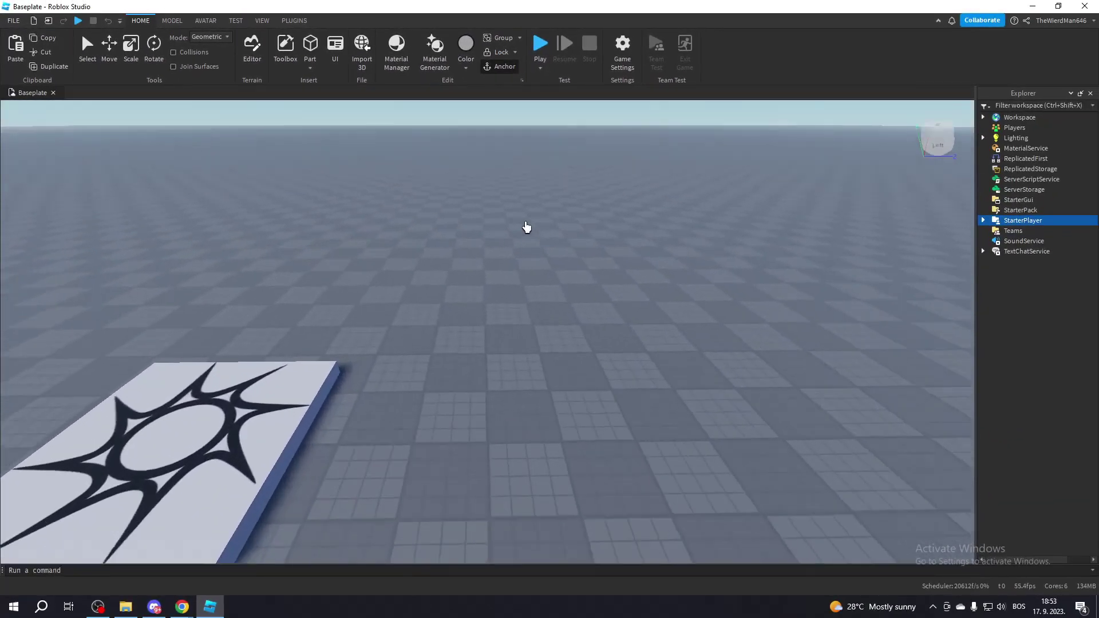
key(w)
right_drag(526, 228, 528, 228)
key(s)
key(w)
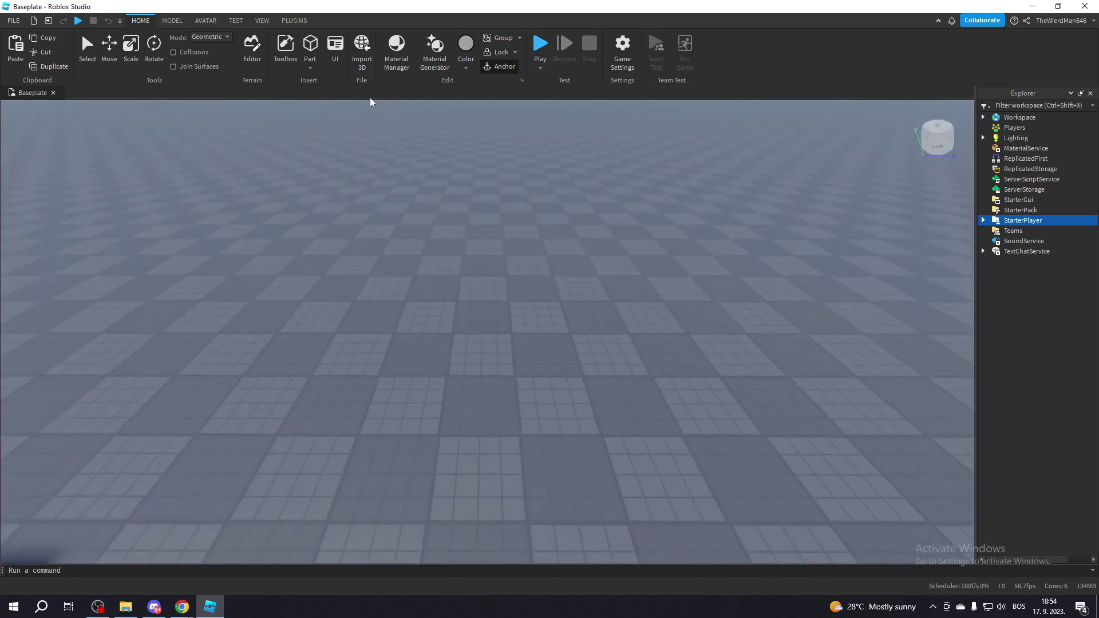
click(314, 46)
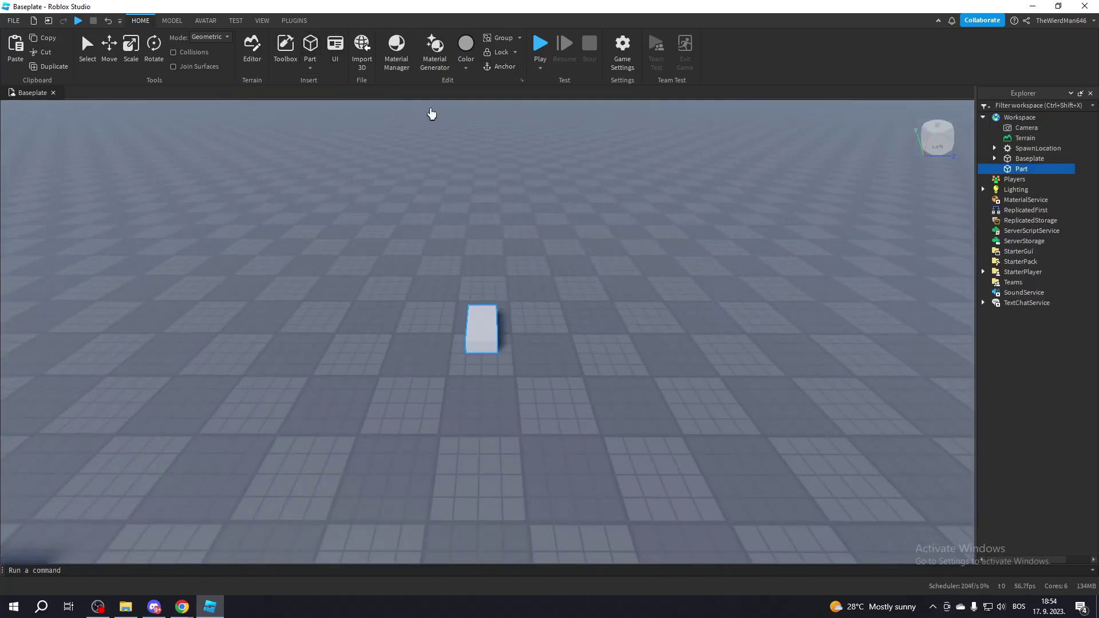
- Insert a sphere, a wedge, a corner wedge and a cylinder part beside the block
key(d)
right_drag(595, 186, 610, 195)
key(d)
key(a)
key(w)
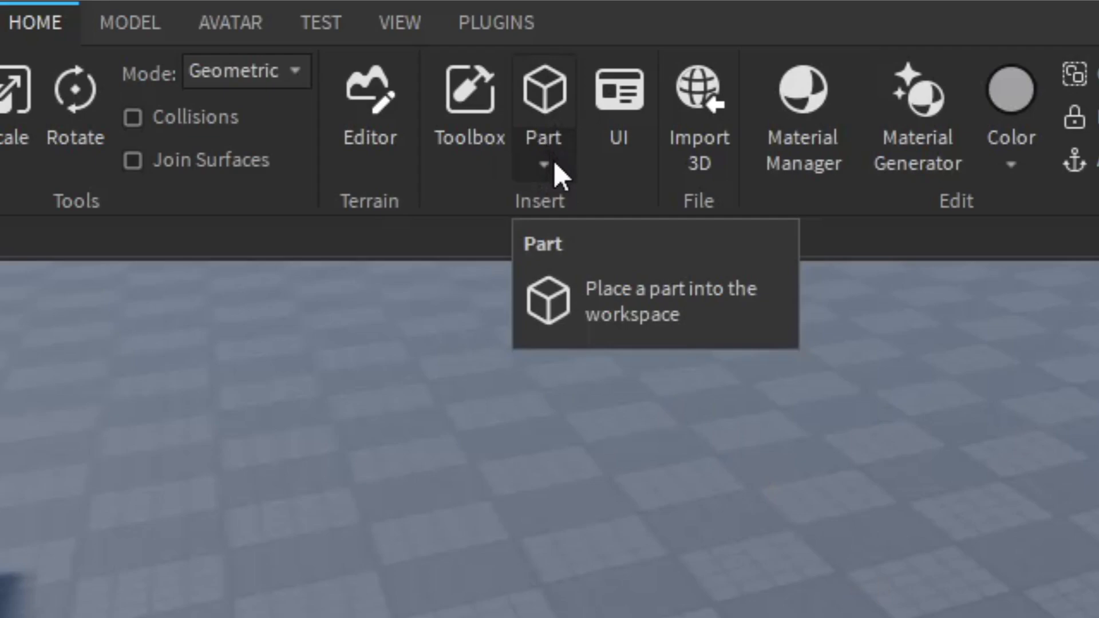
click(549, 163)
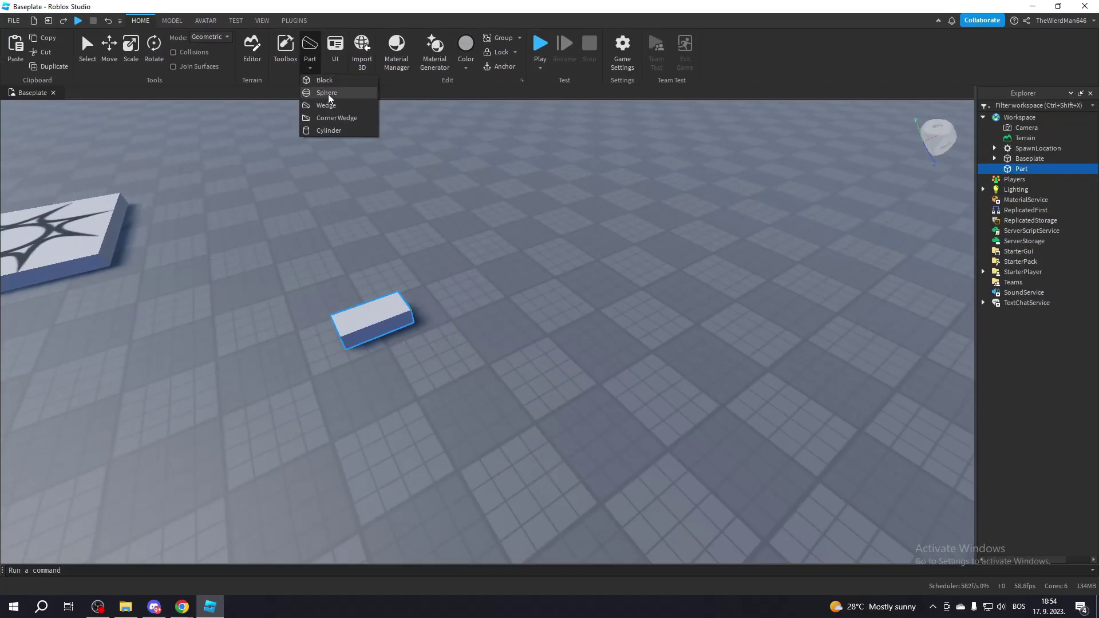
click(598, 242)
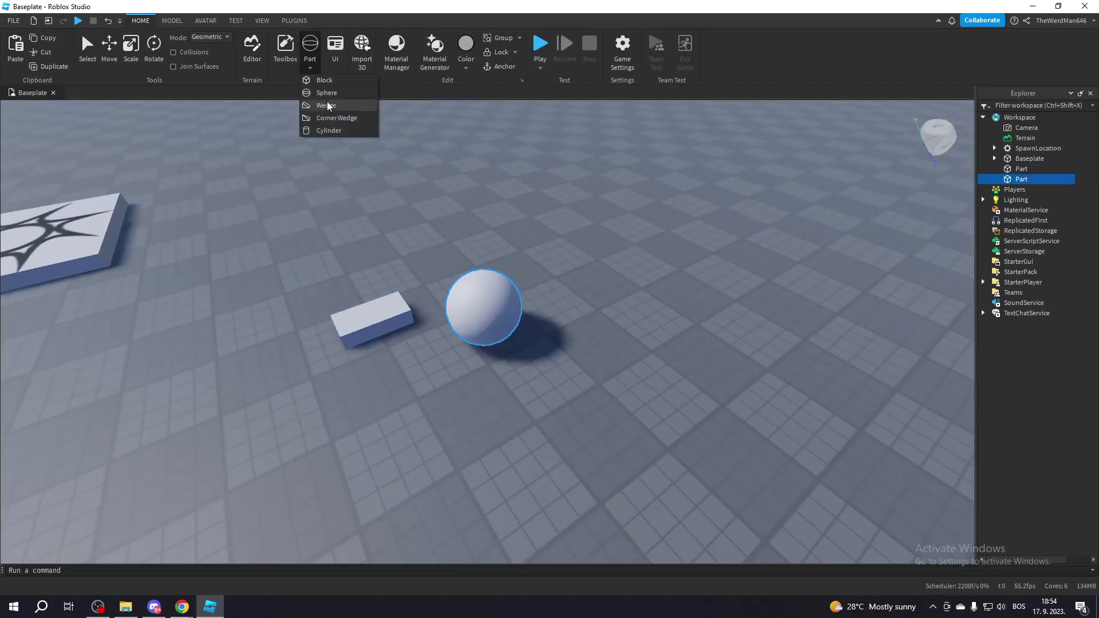
click(326, 105)
click(311, 69)
click(332, 117)
click(310, 67)
click(326, 129)
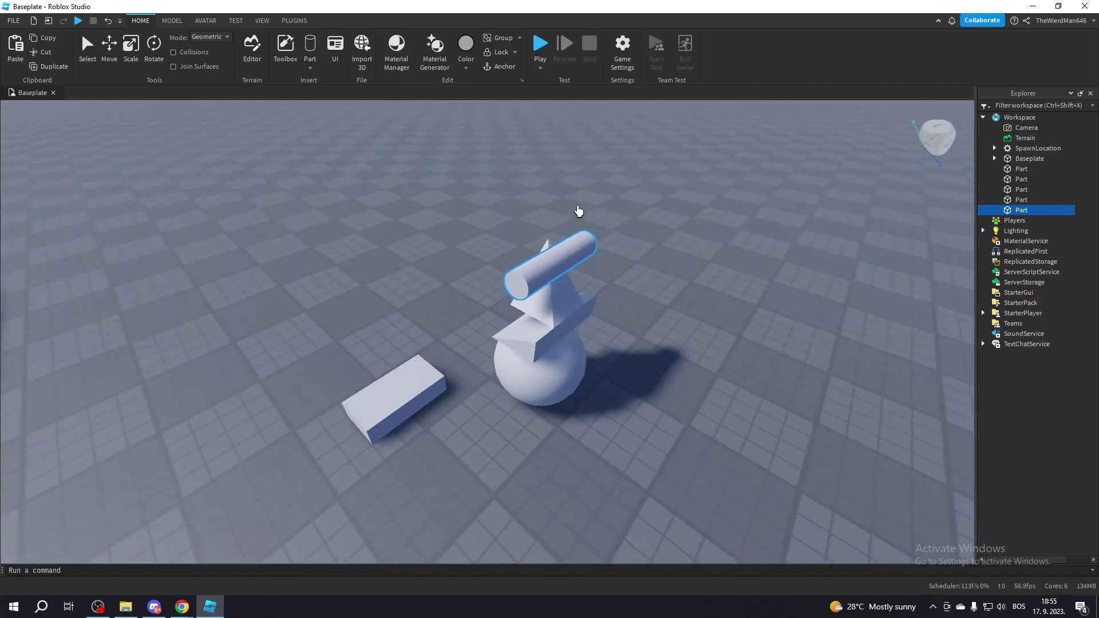
- Box-select the sphere and the three parts stacked on it with the Select tool, delete them and undo the deletion
right_drag(577, 207, 577, 206)
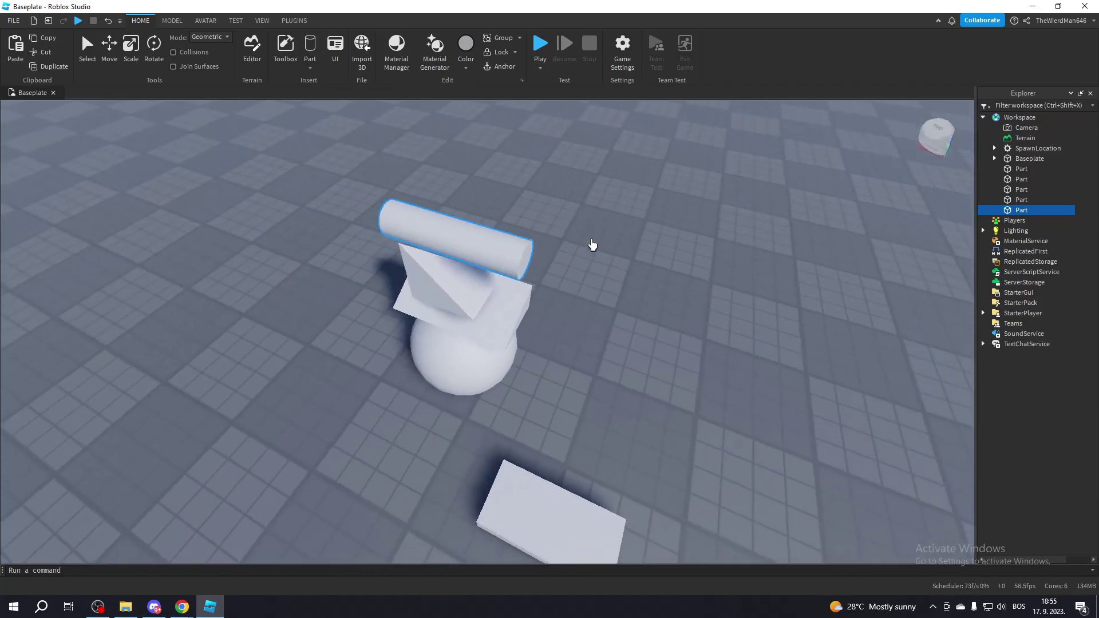
scroll(592, 242, down, 3)
right_drag(229, 133, 229, 133)
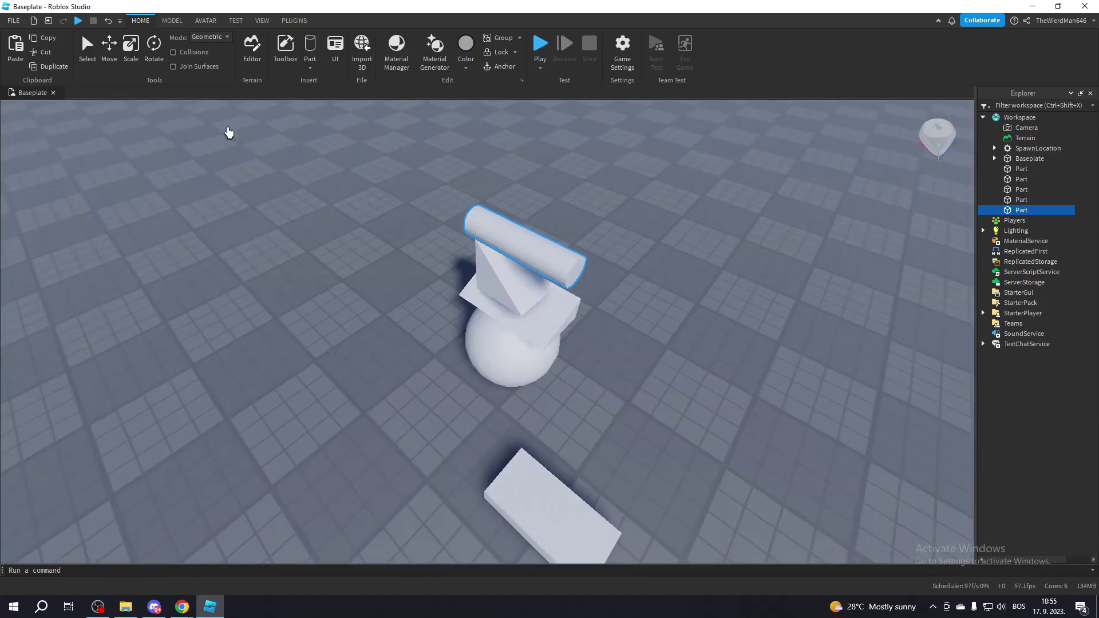
click(86, 50)
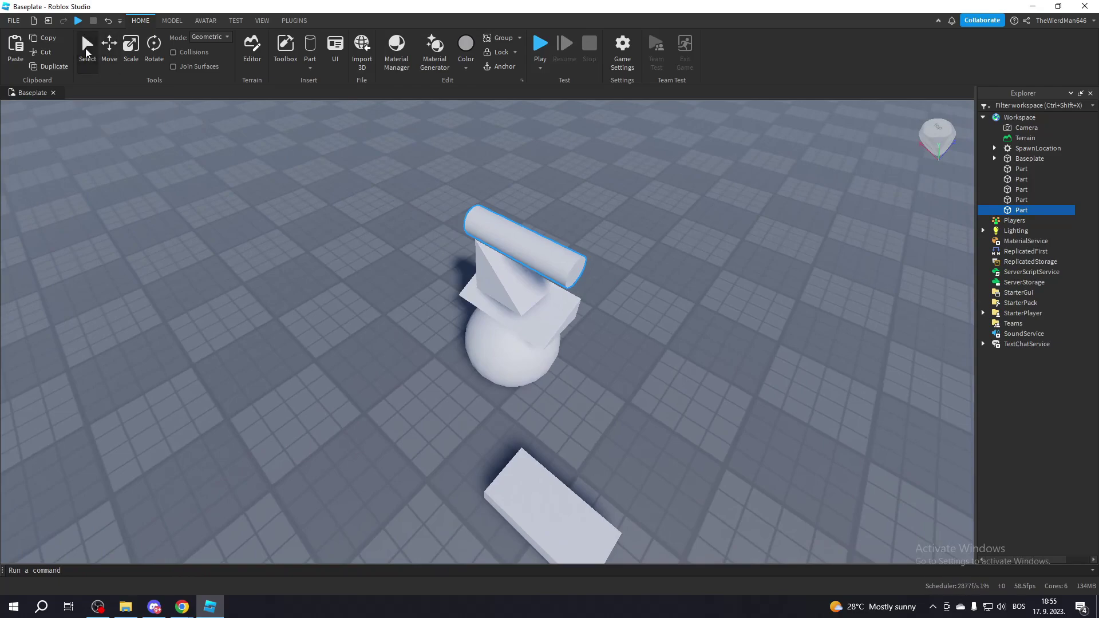
right_drag(520, 284, 520, 284)
click(600, 427)
drag(600, 427, 421, 180)
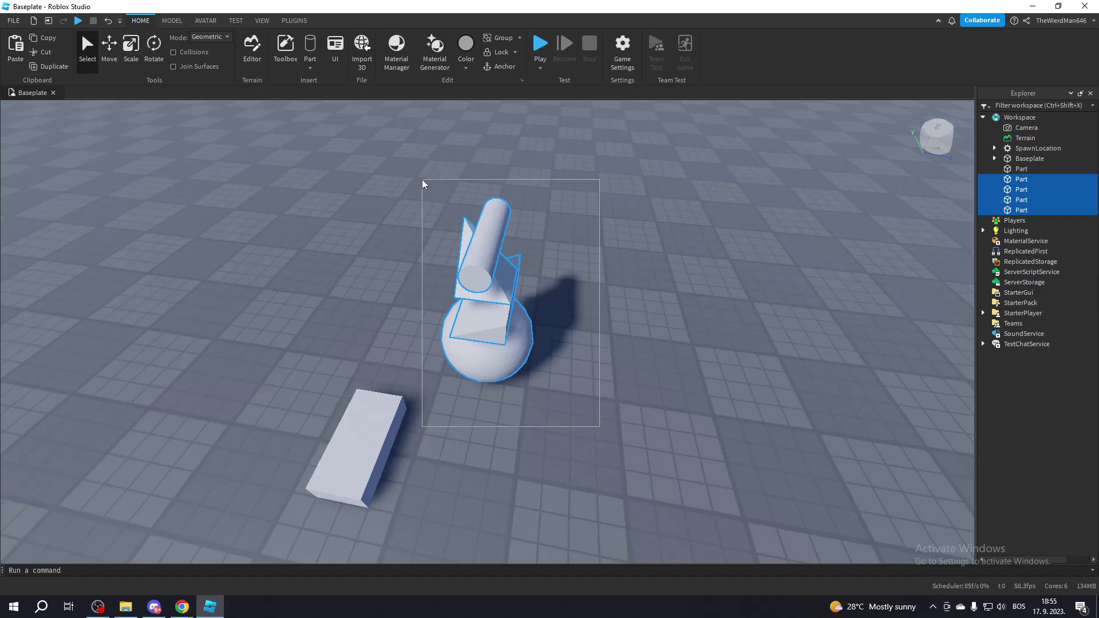
right_drag(422, 184, 553, 233)
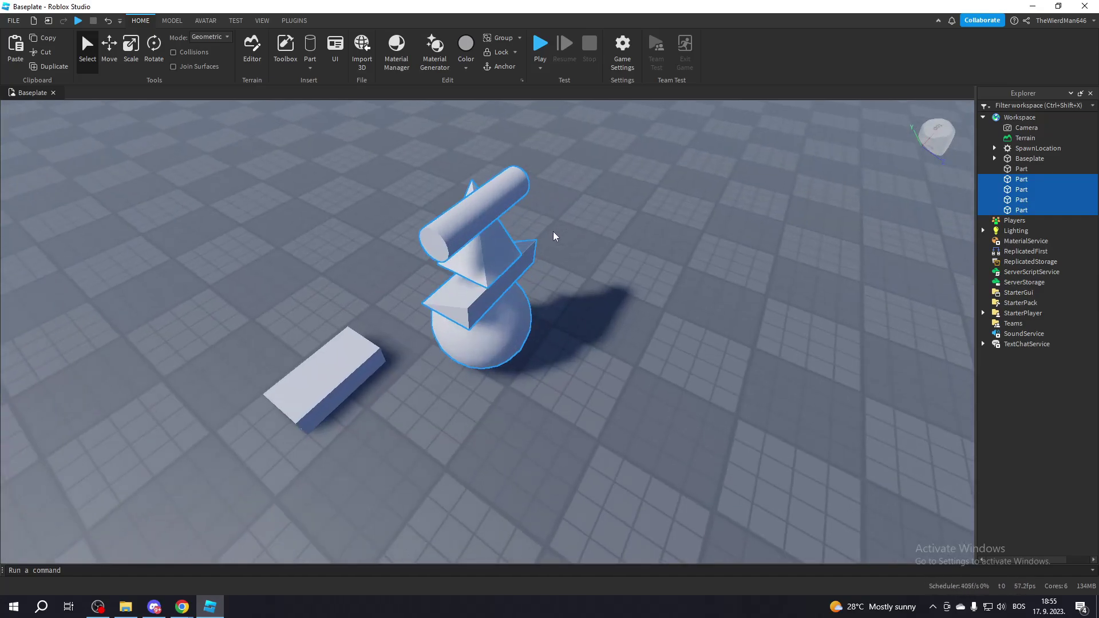
key(Delete)
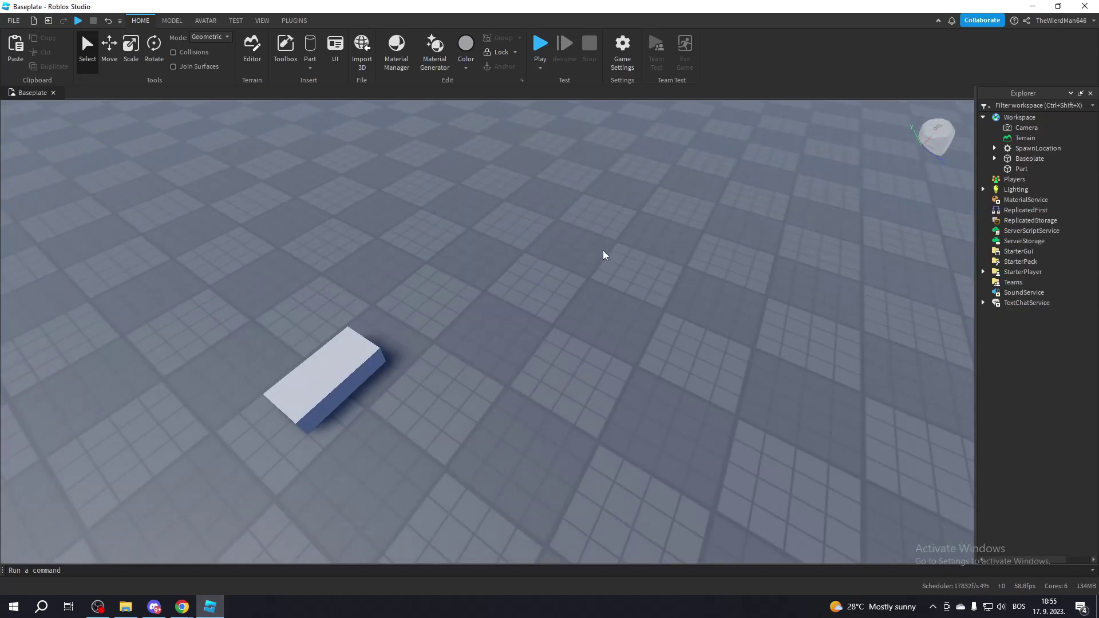
key(ctrl+z)
scroll(541, 197, down, 1)
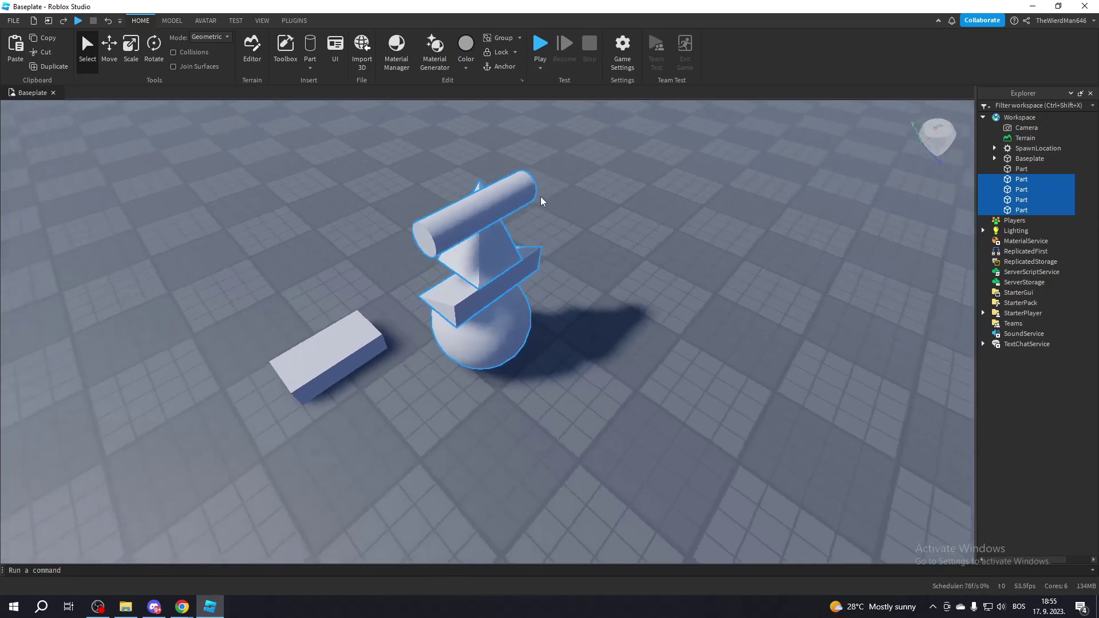
scroll(540, 197, up, 2)
- Select the cylinder, corner wedge, wedge and sphere one by one into a single selection and delete them
click(596, 232)
click(492, 209)
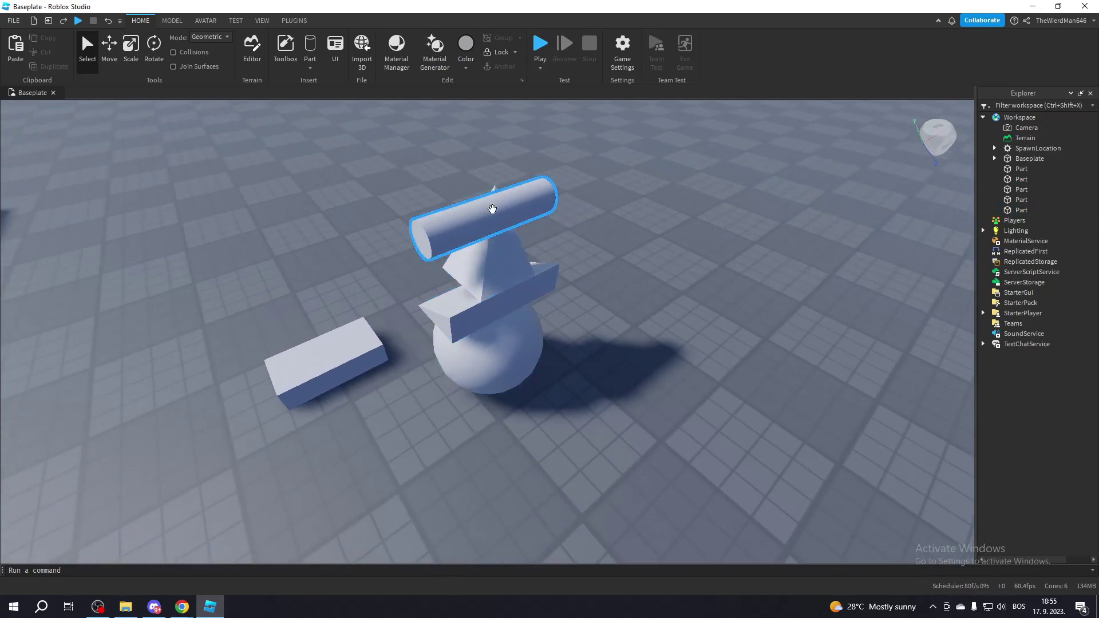
click(492, 209)
ctrl+click(493, 248)
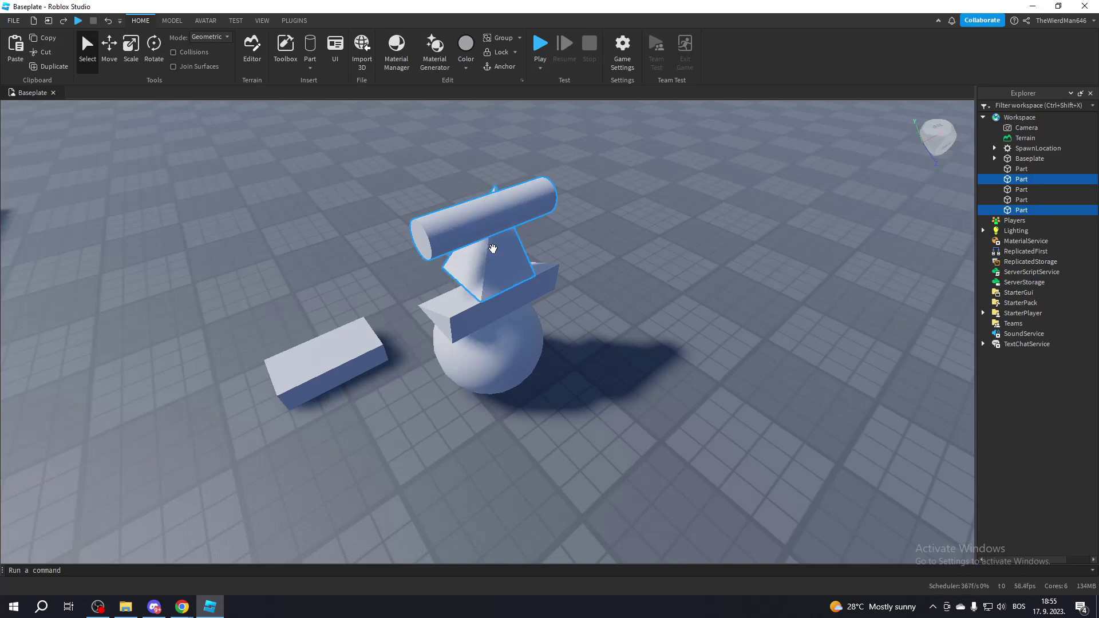
ctrl+click(468, 313)
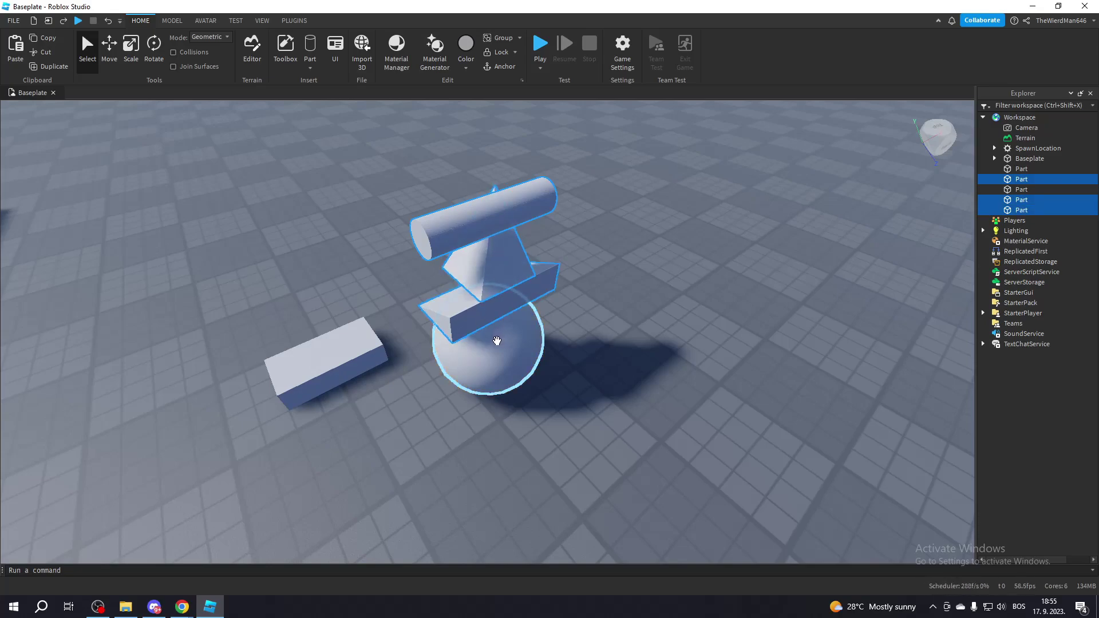
ctrl+click(497, 341)
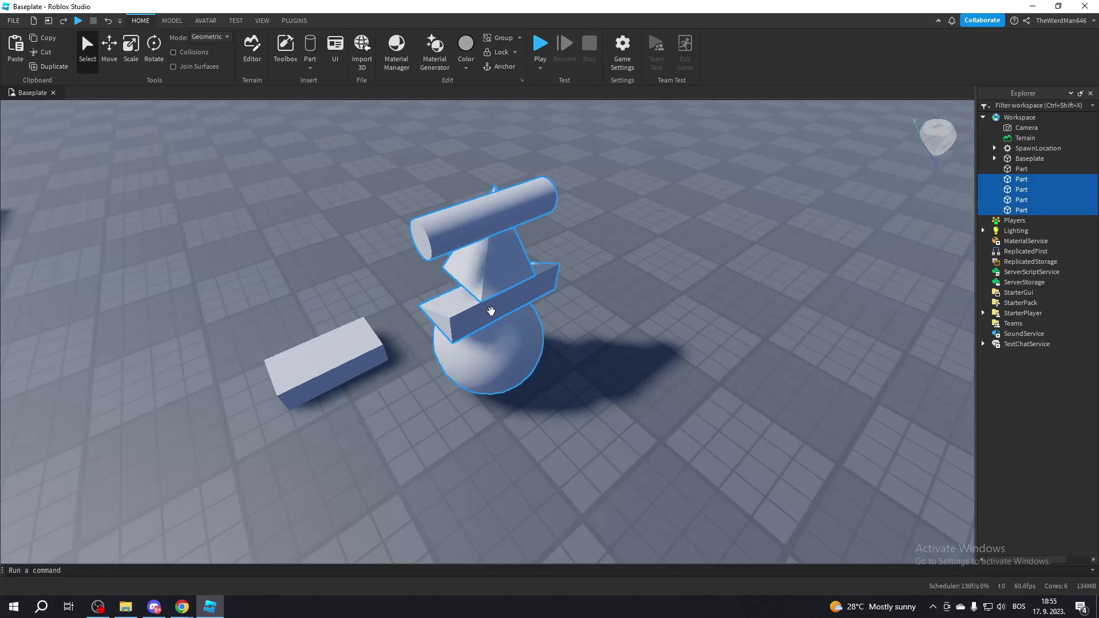
right_click(491, 311)
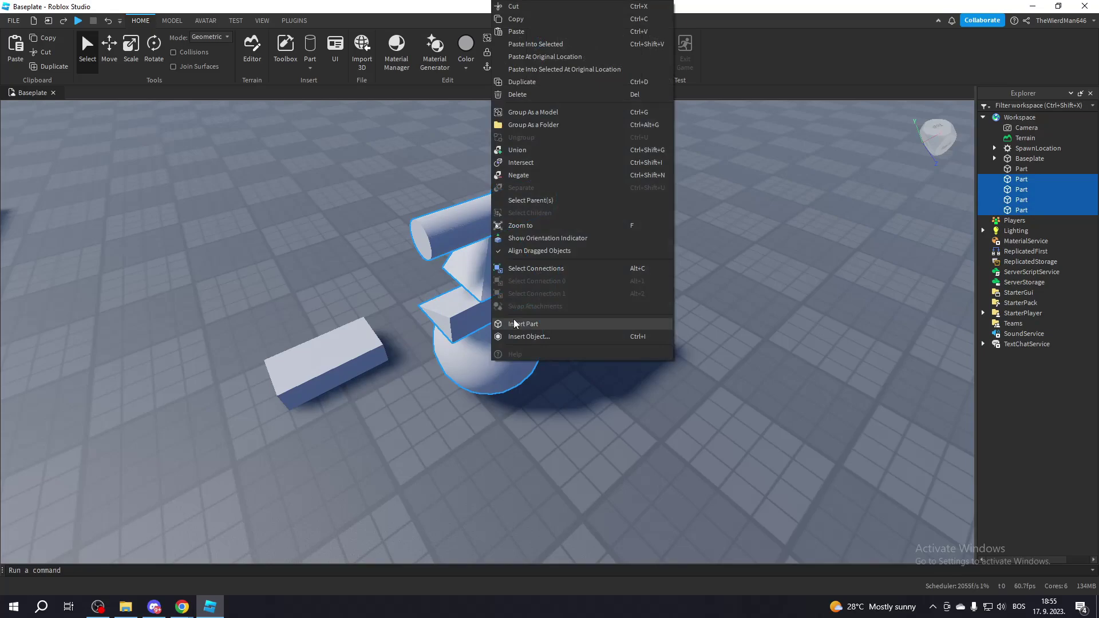
click(525, 95)
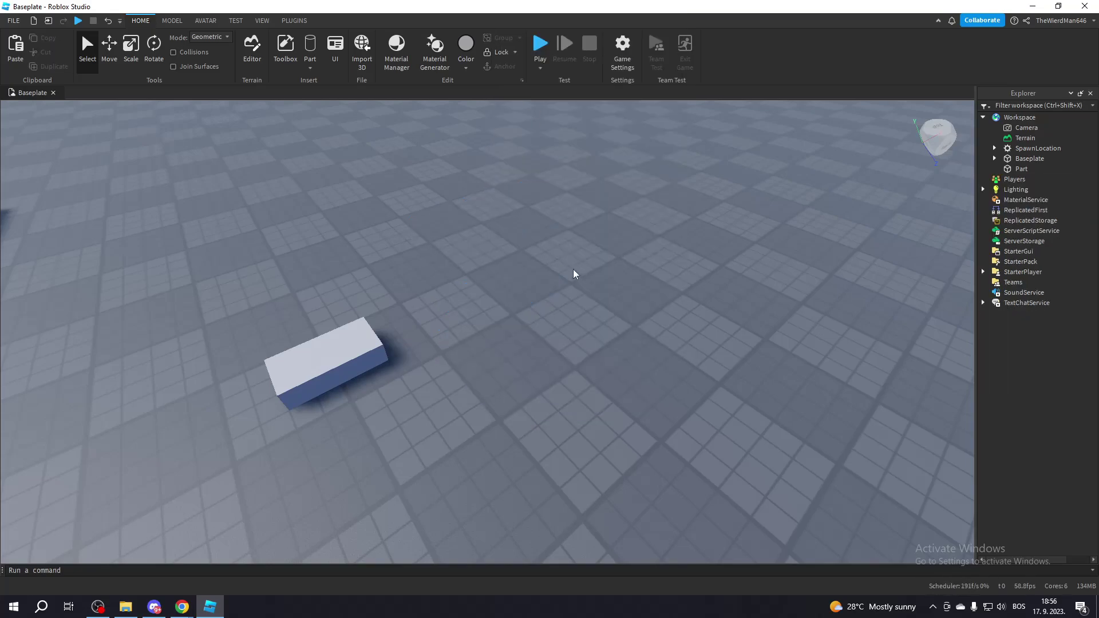
- Undo the deletion of the four stacked parts and redo it
right_drag(585, 321, 585, 322)
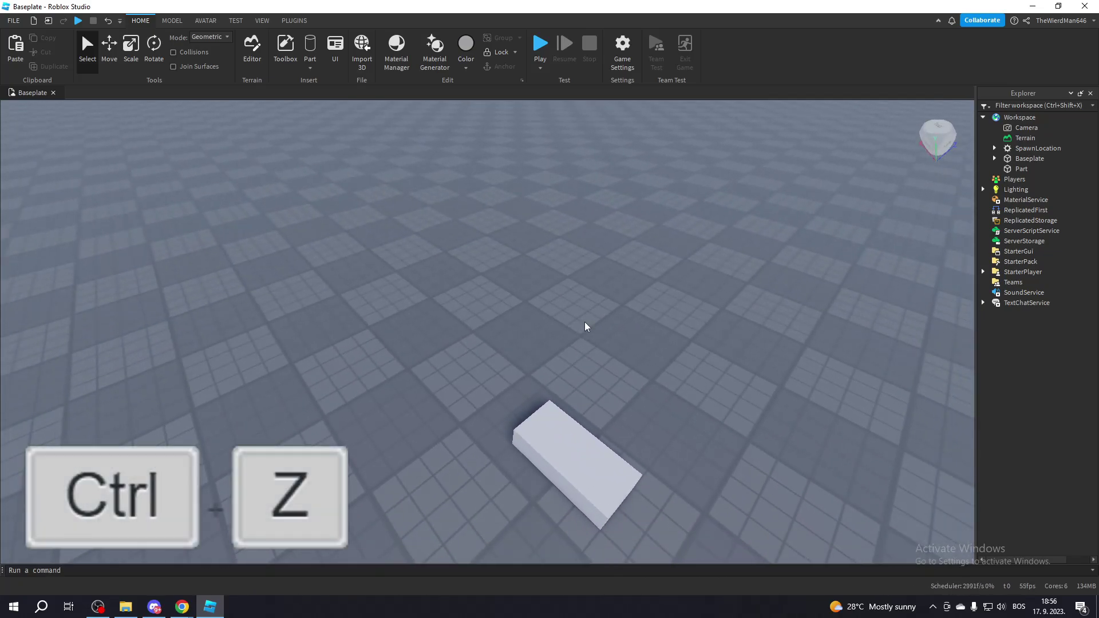
key(ctrl+z)
right_drag(587, 321, 596, 325)
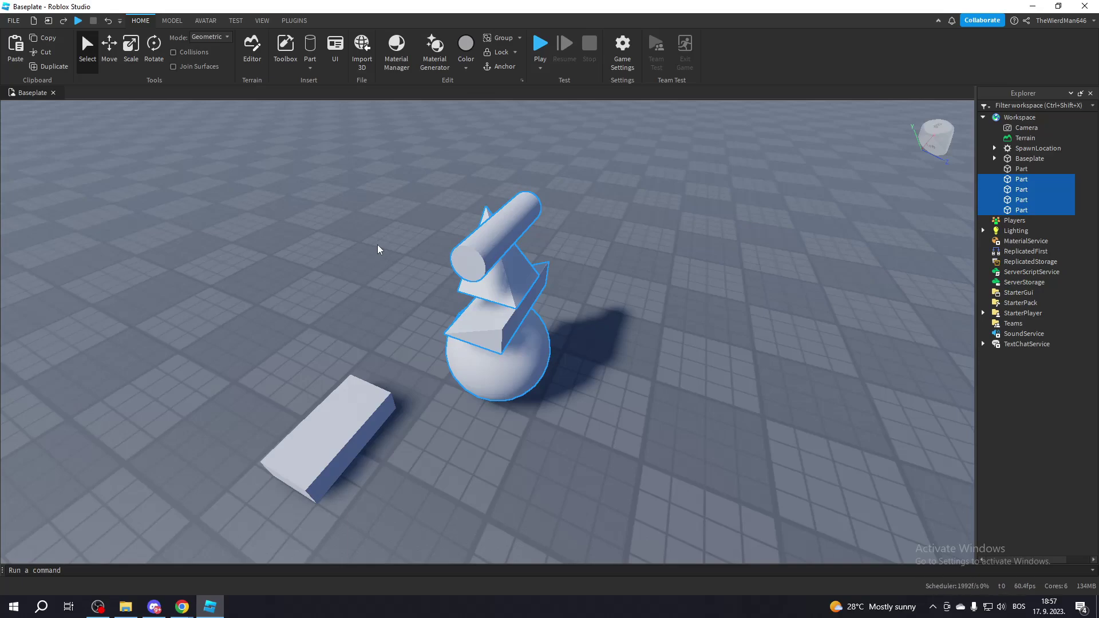
key(ctrl+y)
right_drag(377, 250, 530, 260)
key(w)
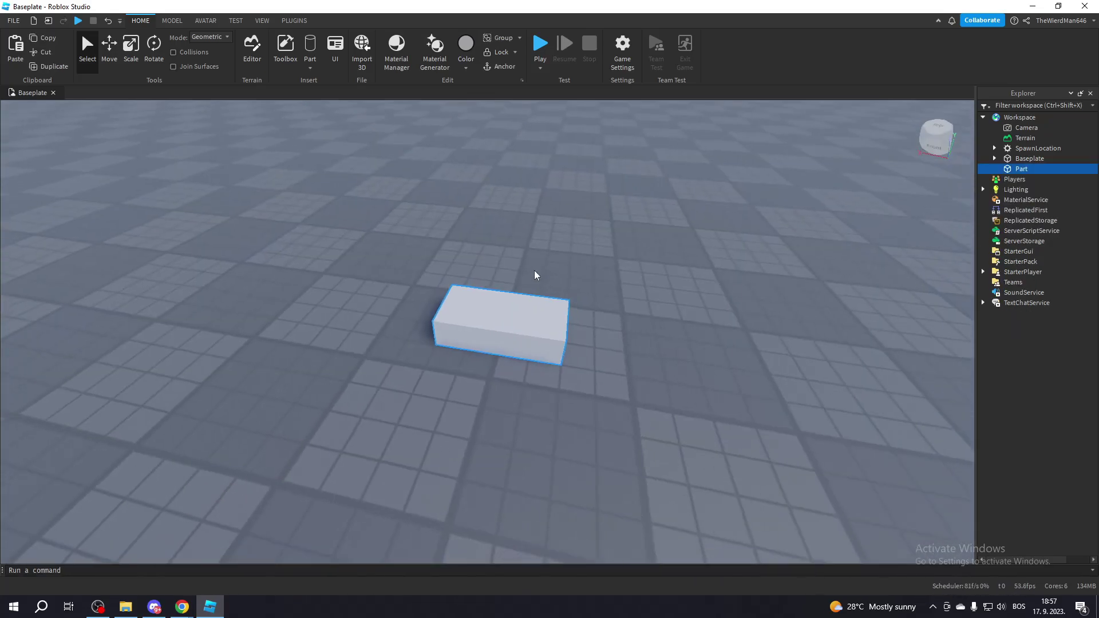
- Select the remaining block part and slide it across the baseplate along its horizontal axes with the Move tool
click(534, 270)
right_drag(534, 270, 534, 270)
key(s)
key(w)
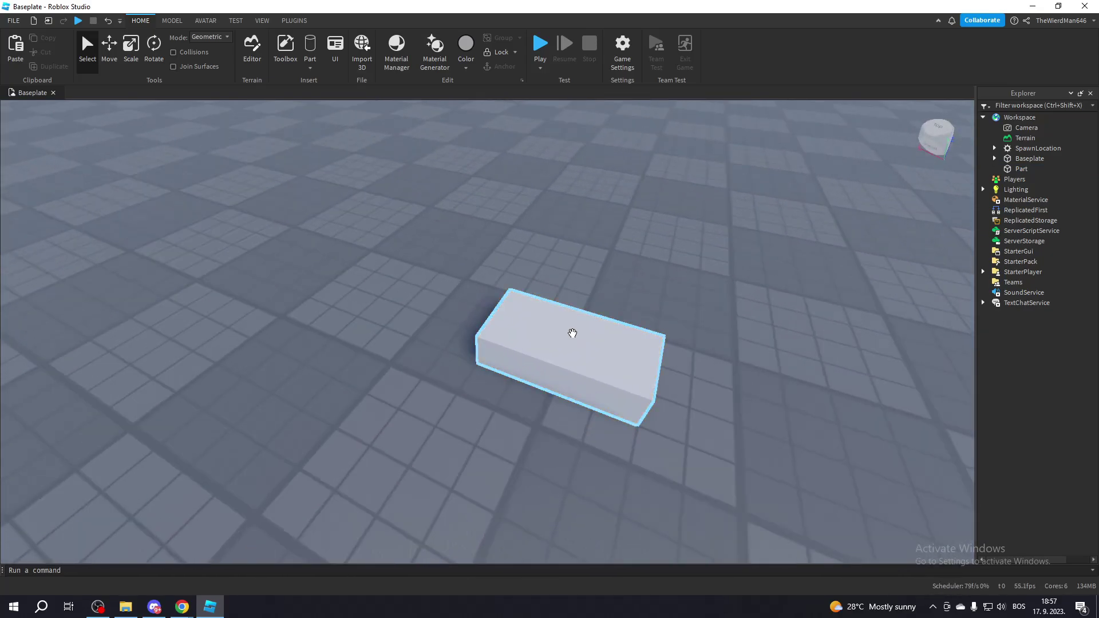
click(573, 333)
right_drag(644, 242, 644, 242)
key(s)
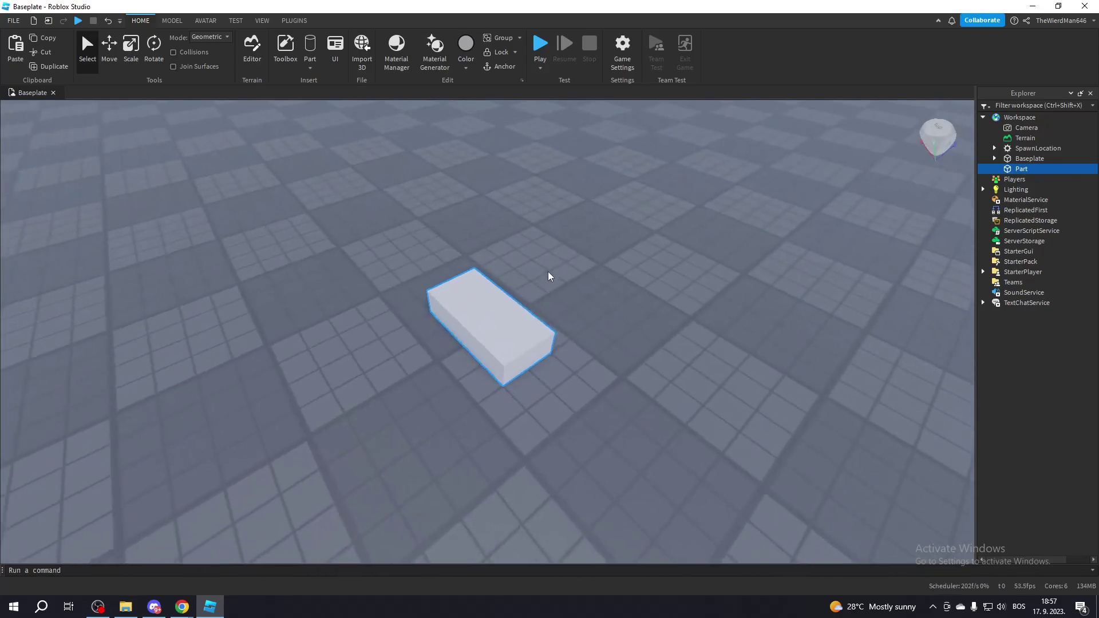
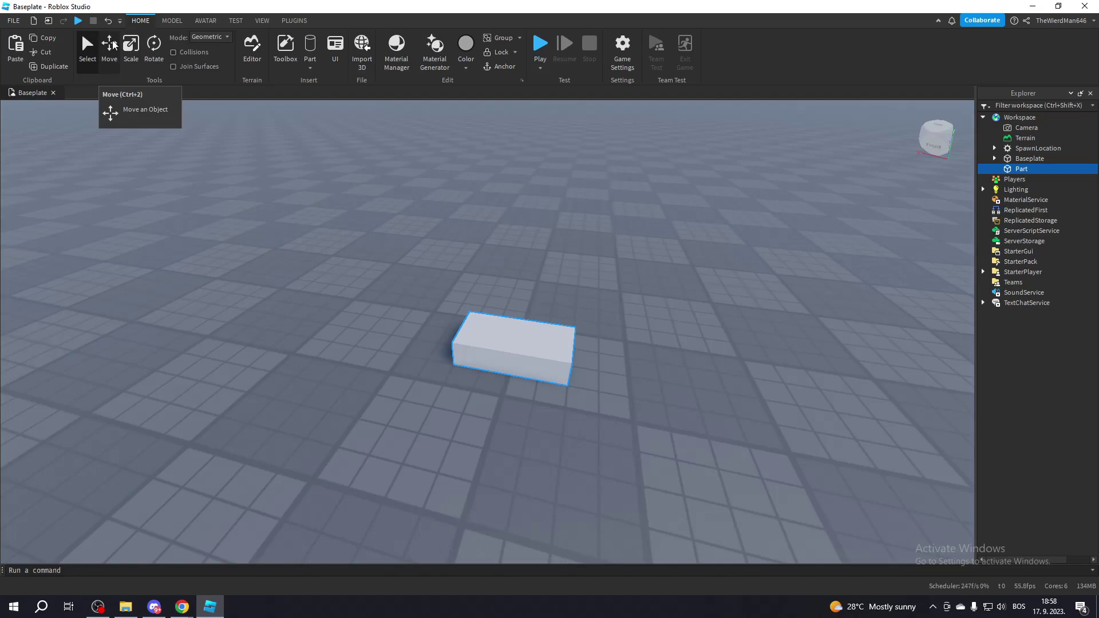
key(ctrl+2)
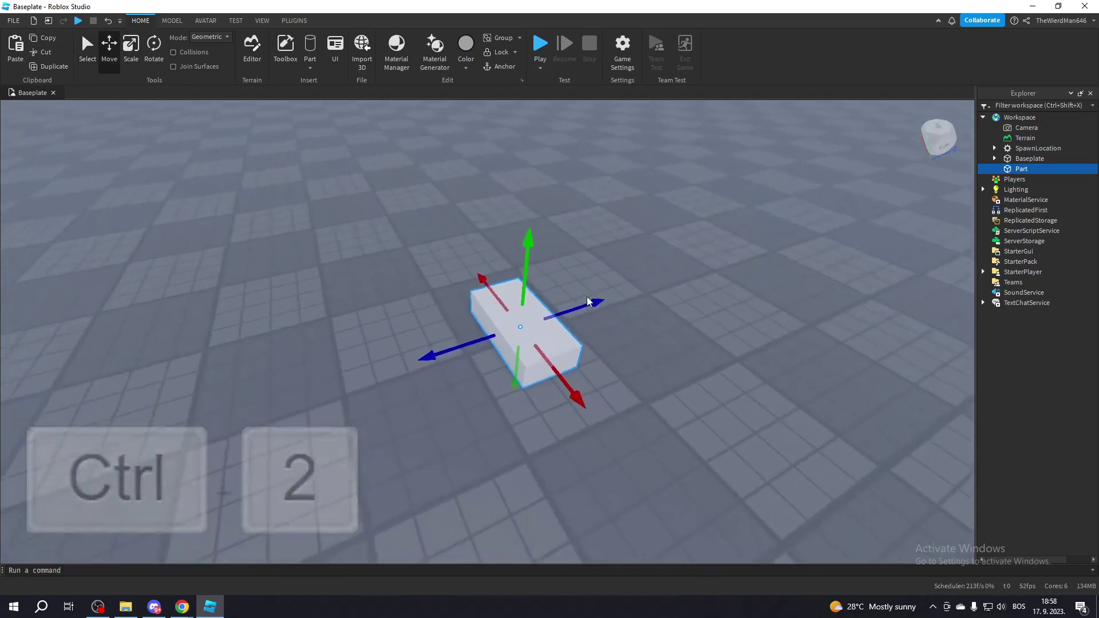
right_drag(587, 297, 598, 314)
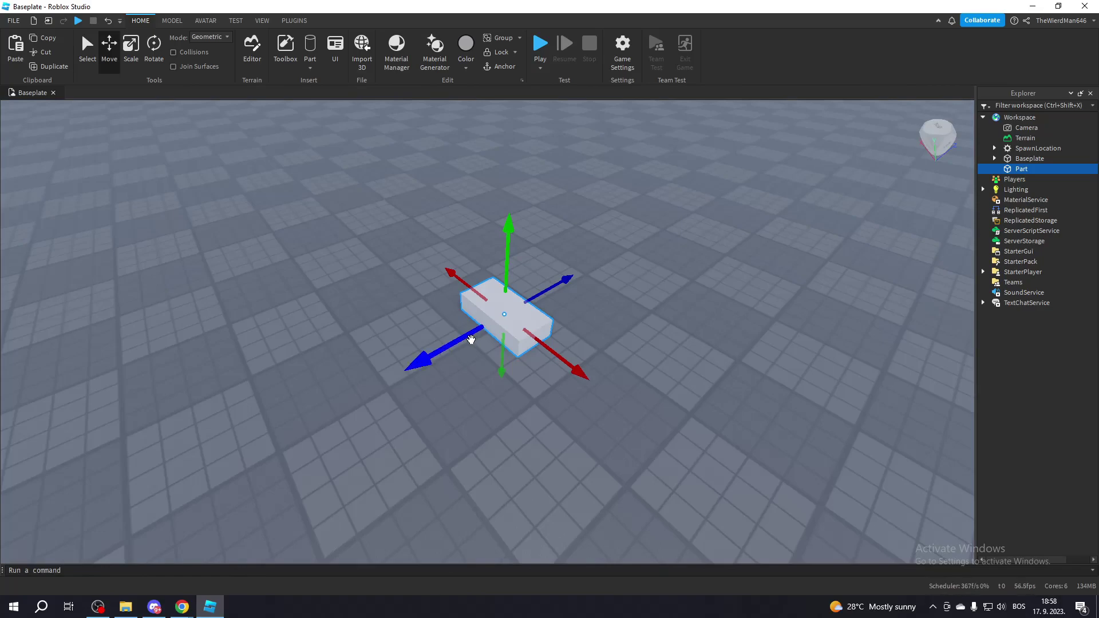
drag(468, 339, 522, 345)
drag(560, 302, 576, 312)
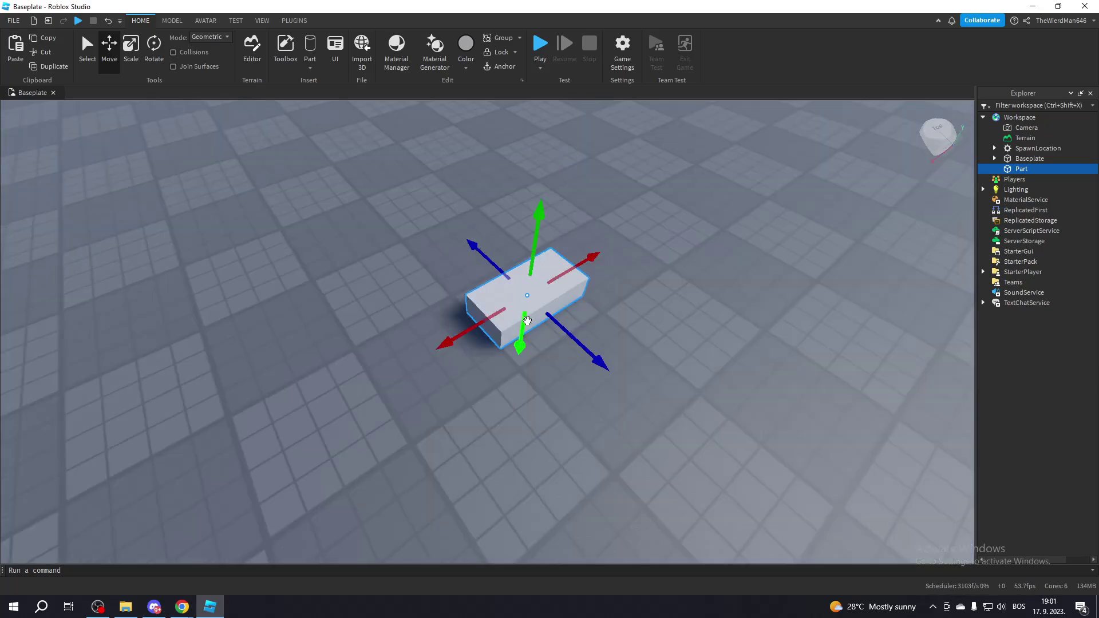
- Raise the block off the baseplate along its vertical axis
scroll(530, 321, up, 3)
scroll(530, 320, down, 5)
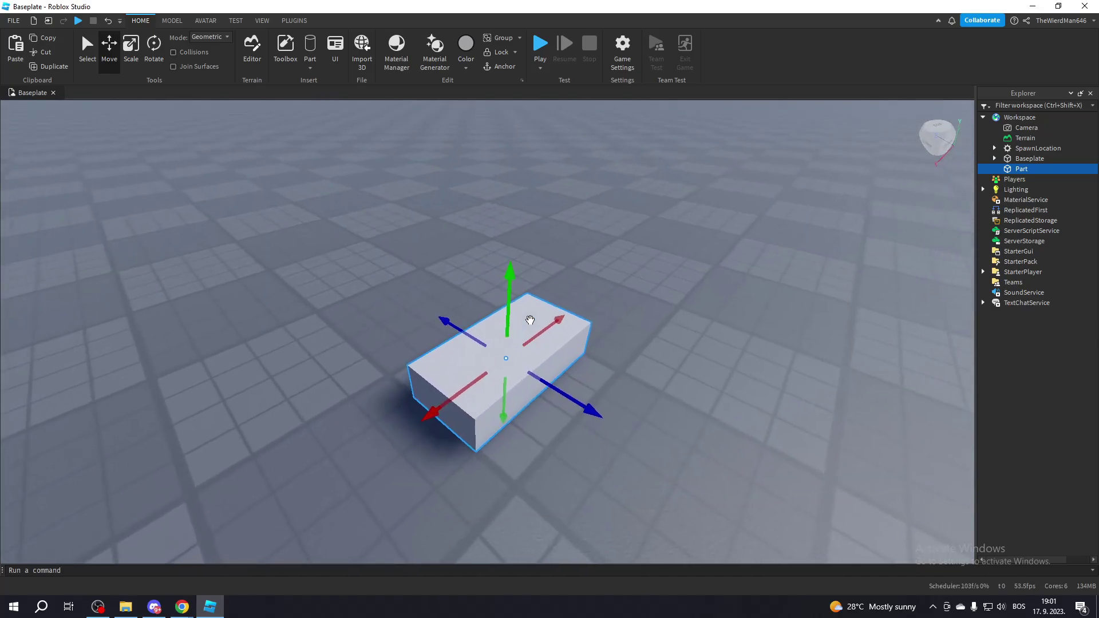
drag(525, 293, 508, 177)
right_drag(503, 209, 505, 248)
scroll(499, 211, down, 1)
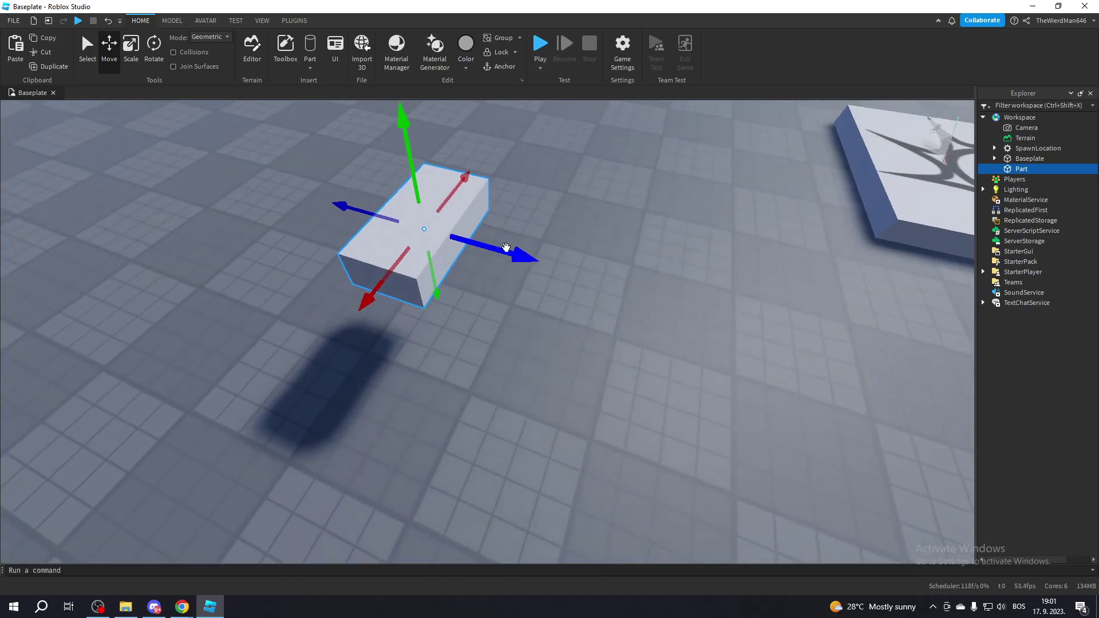
- Reposition the floating block along its different move axes with grid snapping on
drag(505, 248, 487, 318)
right_drag(486, 317, 537, 319)
scroll(537, 319, down, 1)
drag(587, 314, 589, 385)
drag(519, 245, 536, 286)
mouse_move(536, 286)
right_down()
mouse_move(564, 393)
mouse_move(575, 383)
right_up()
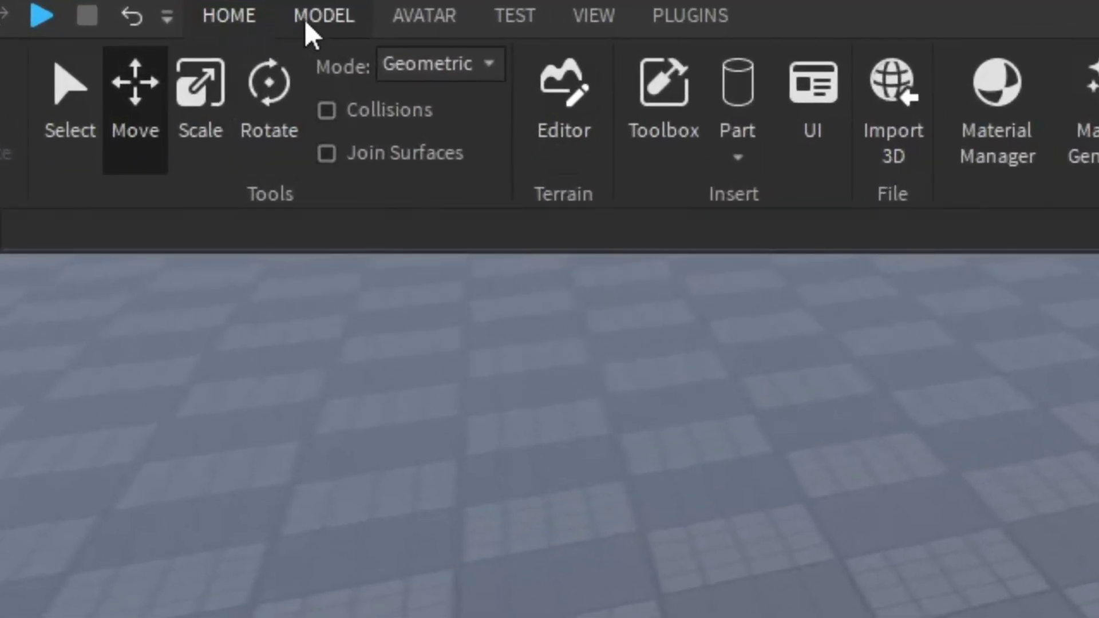
- Turn off grid snapping for Move and slide the block freely along its blue axis
click(167, 21)
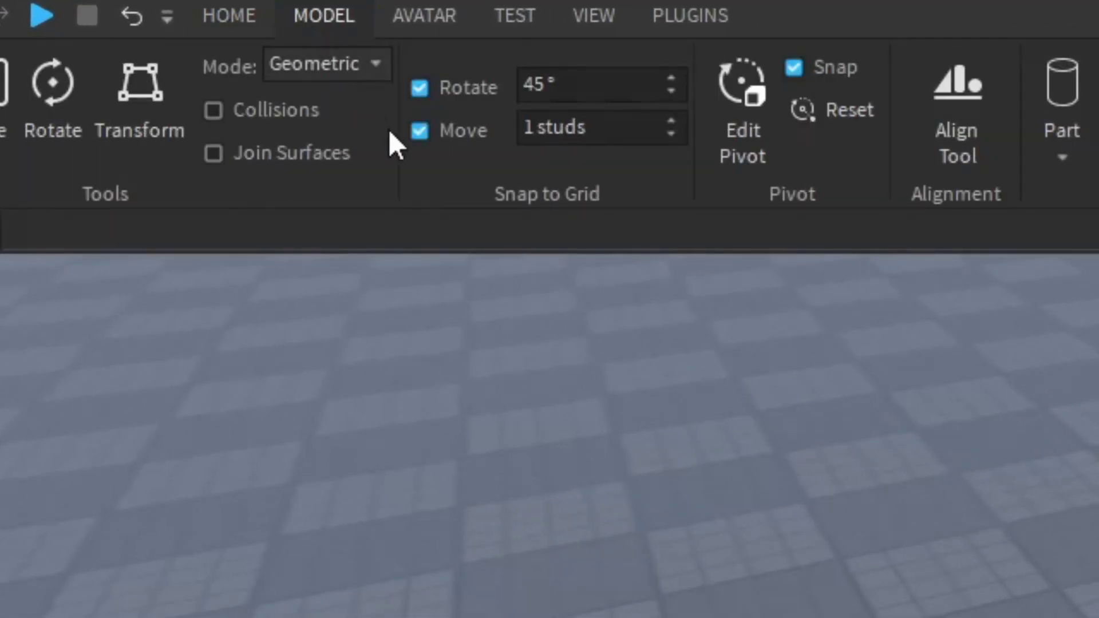
click(418, 133)
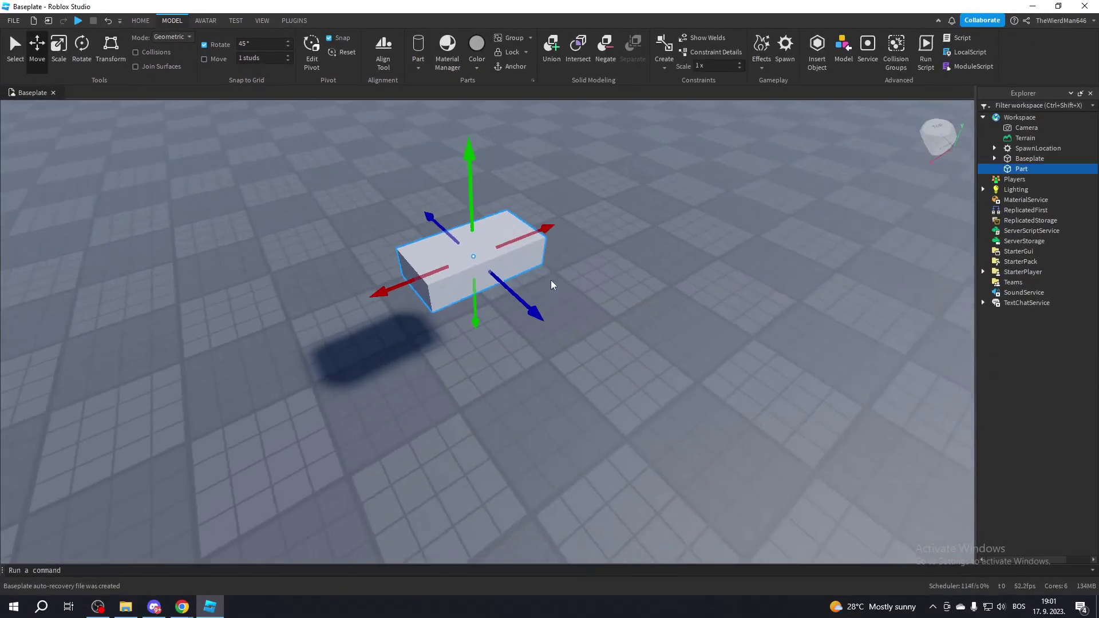
right_drag(551, 285, 552, 277)
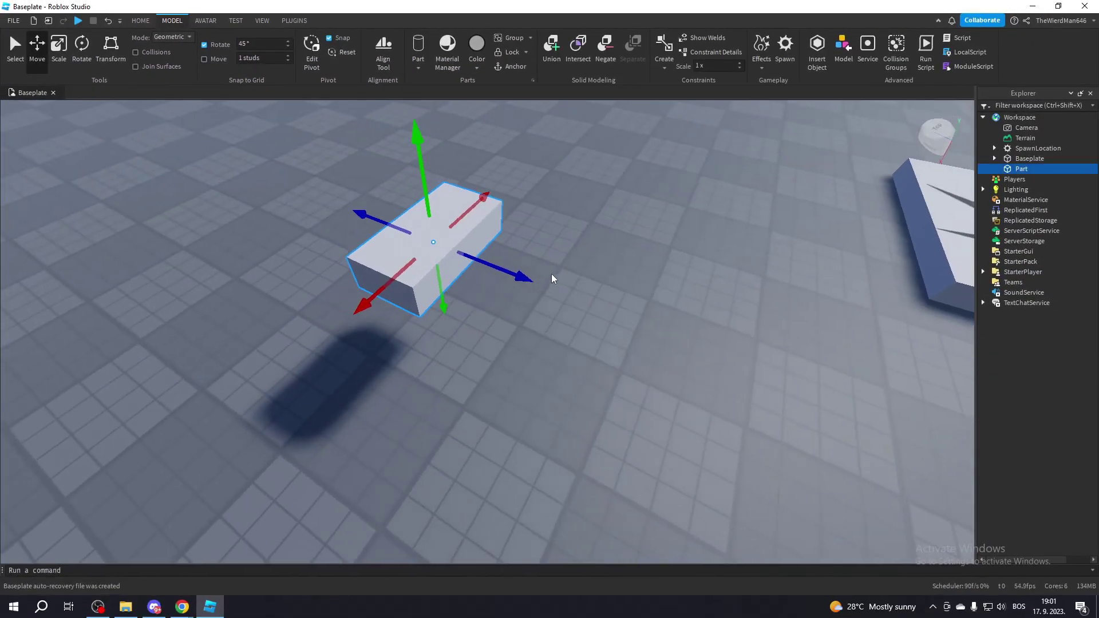
drag(503, 269, 555, 325)
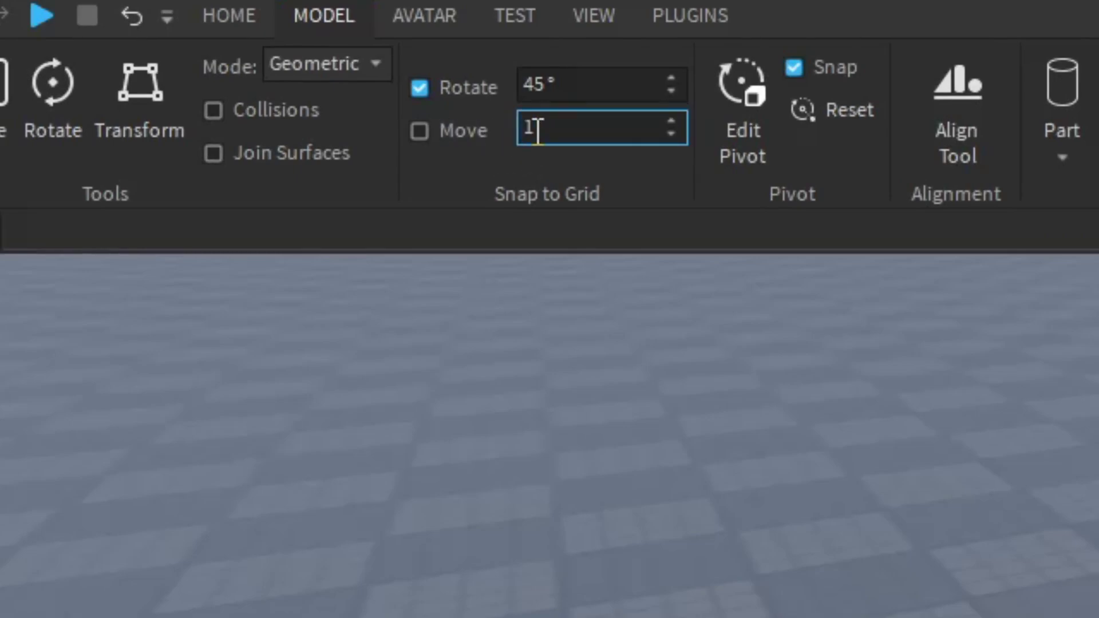
- Turn grid snapping for Move back on at 1 stud and shift the block in snapped increments
right_drag(530, 174, 530, 174)
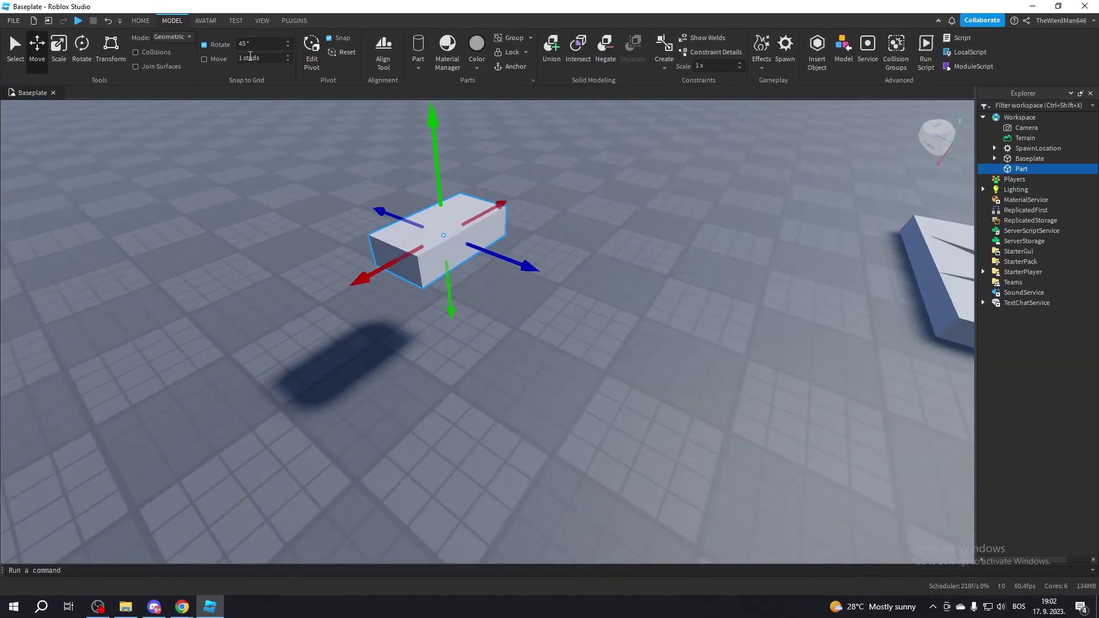
right_drag(505, 128, 506, 128)
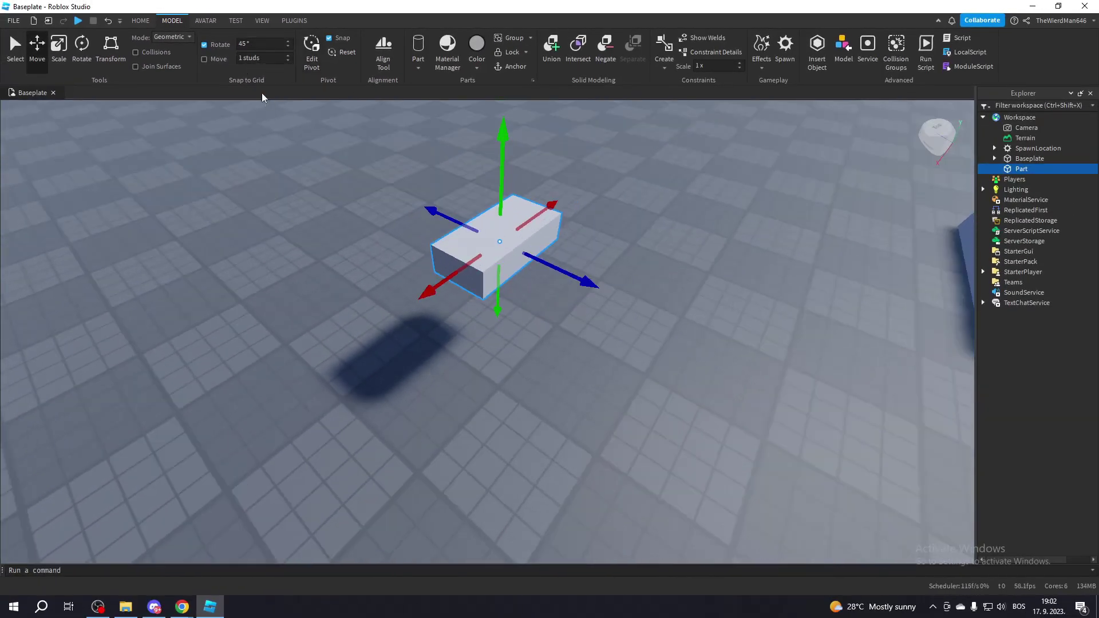
click(203, 61)
scroll(584, 238, up, 3)
right_drag(584, 238, 580, 254)
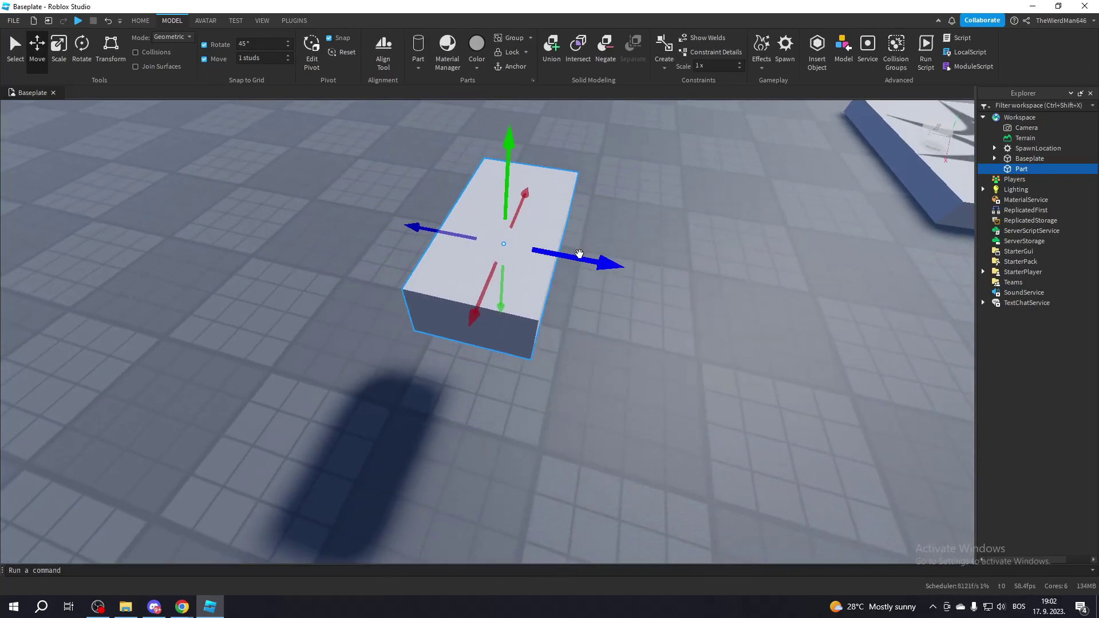
drag(515, 274, 518, 305)
- Examine the baseplate's grid up close, framing one small square to judge the size of a stud
mouse_move(567, 311)
right_down()
mouse_move(575, 292)
mouse_move(555, 327)
right_up()
click(567, 312)
mouse_move(548, 317)
mouse_down()
mouse_move(456, 245)
mouse_move(547, 324)
mouse_up()
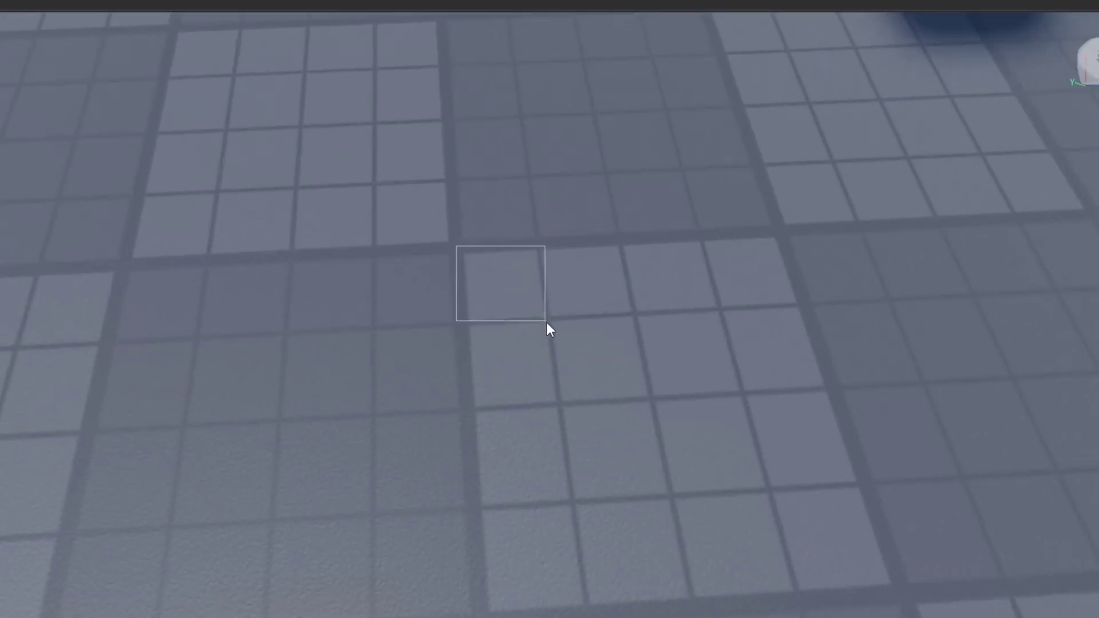
right_drag(547, 324, 548, 324)
scroll(524, 331, down, 3)
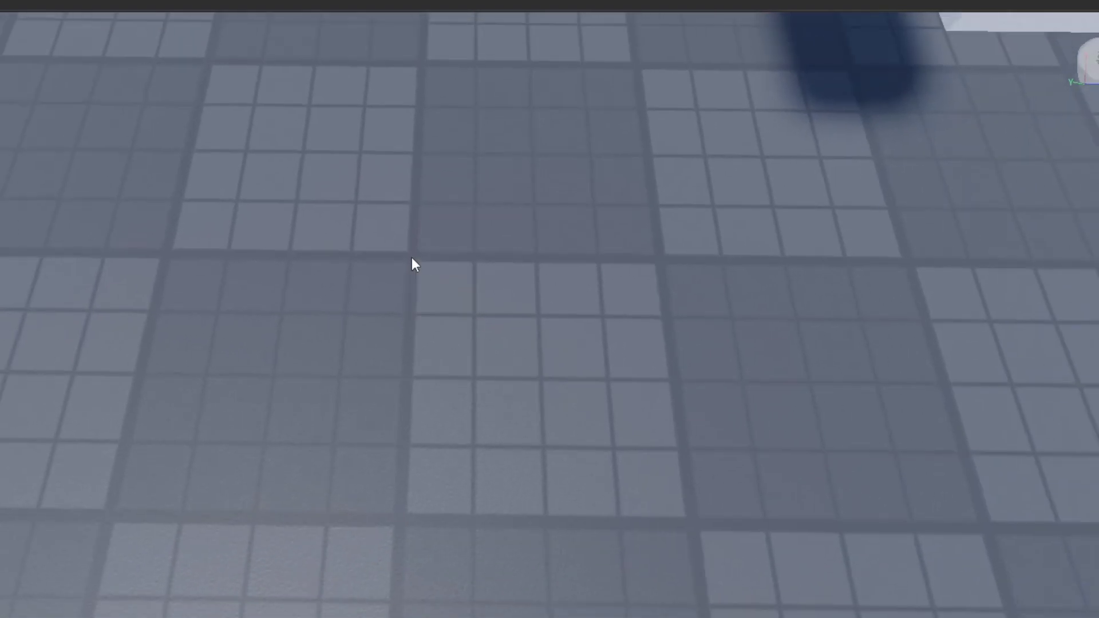
scroll(412, 257, down, 2)
right_drag(427, 263, 456, 269)
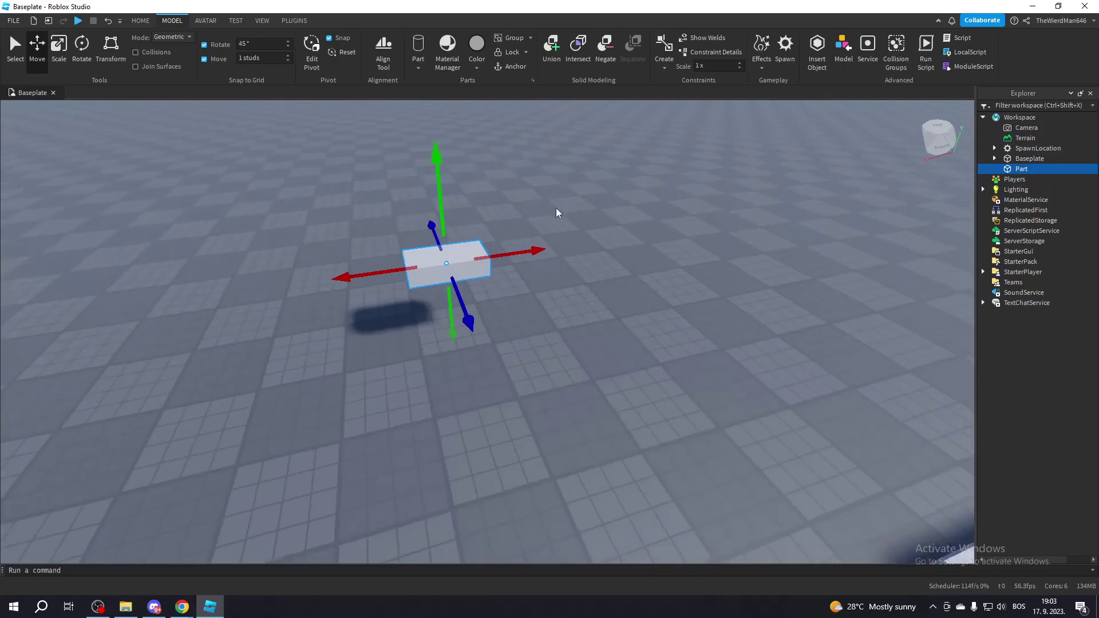
right_drag(557, 211, 556, 208)
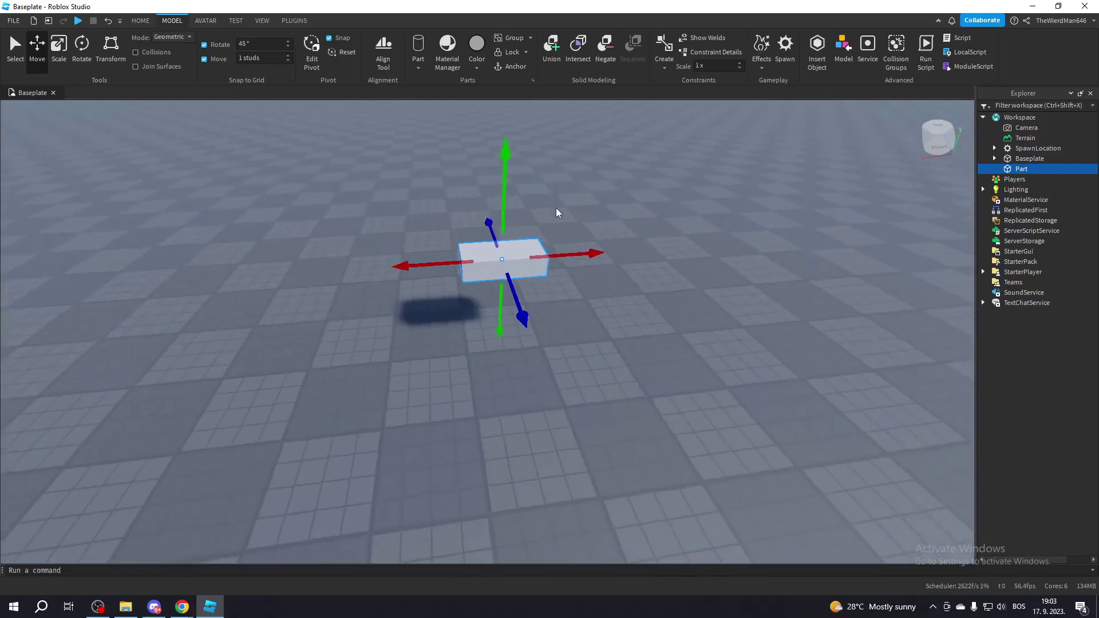
click(140, 20)
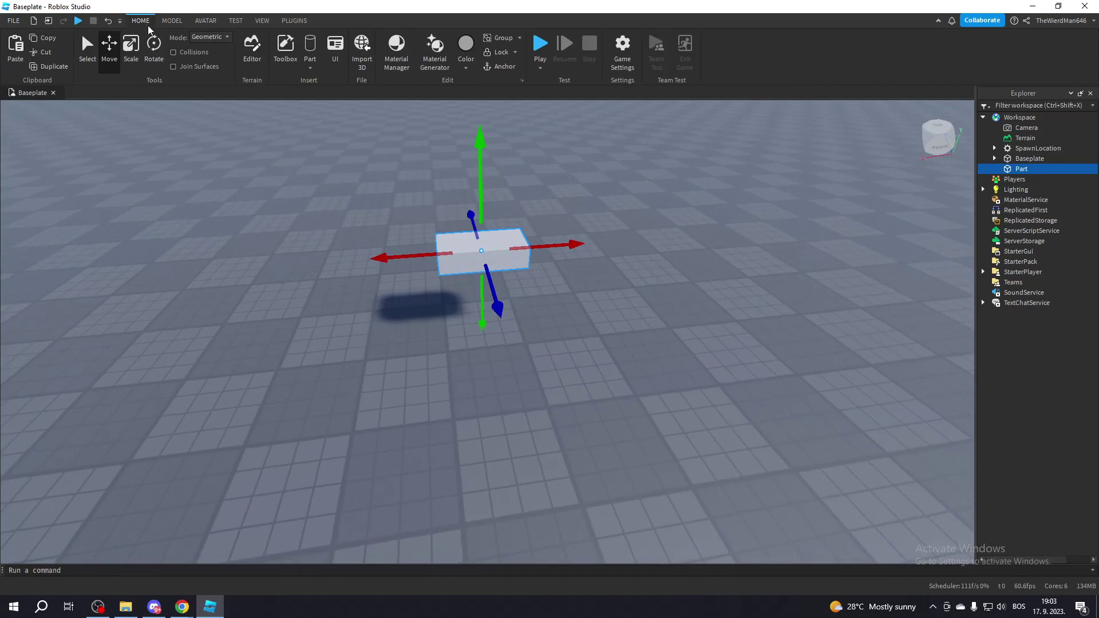
right_click(240, 140)
click(155, 115)
right_drag(550, 221, 551, 221)
key(ctrl+z)
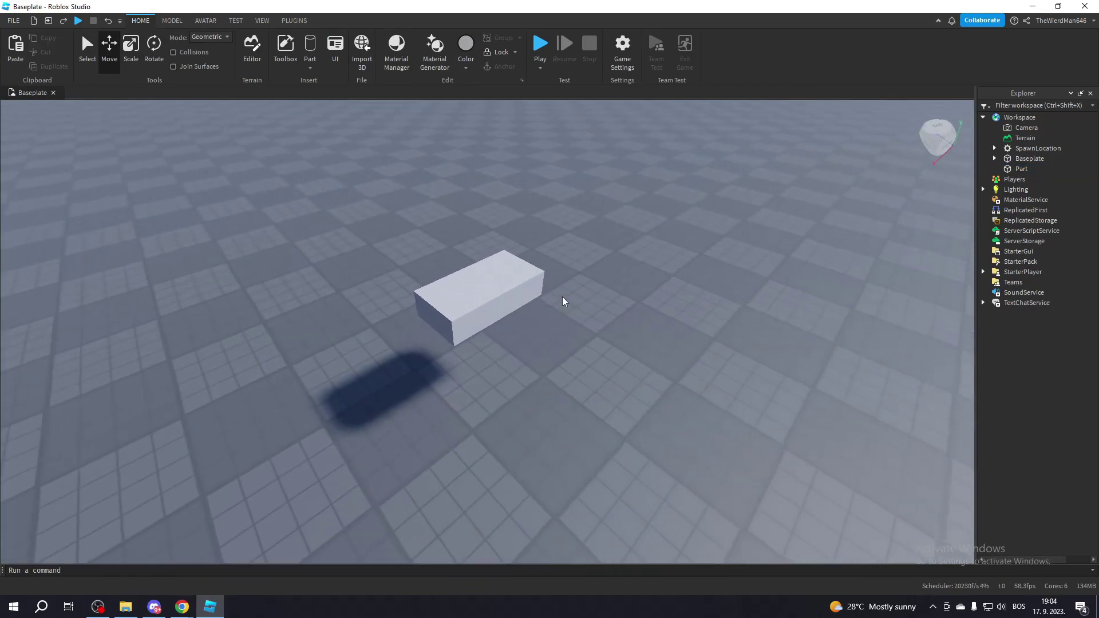
- Select the block, copy and paste it, and slide the copy along its blue axis to sit beside the original
right_drag(571, 306, 571, 307)
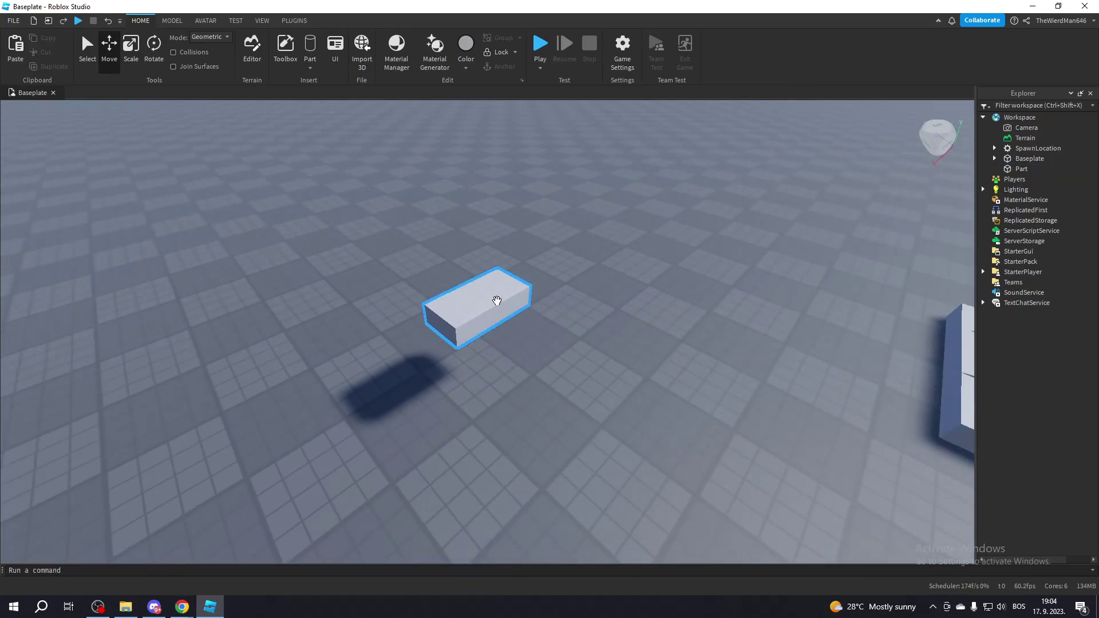
click(497, 300)
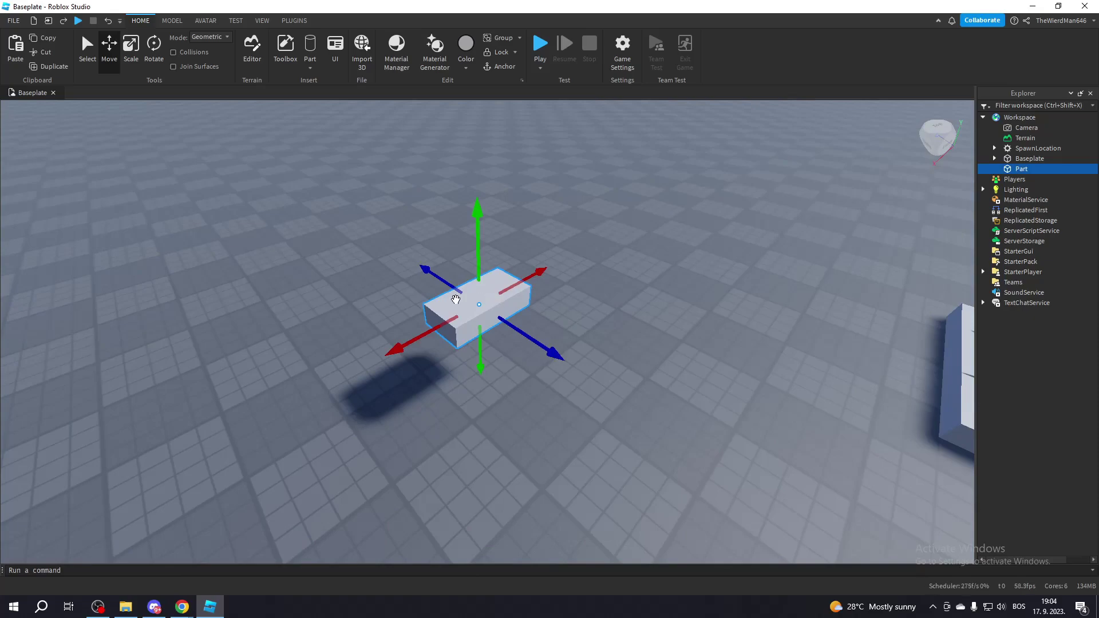
scroll(456, 299, up, 3)
key(ctrl+c)
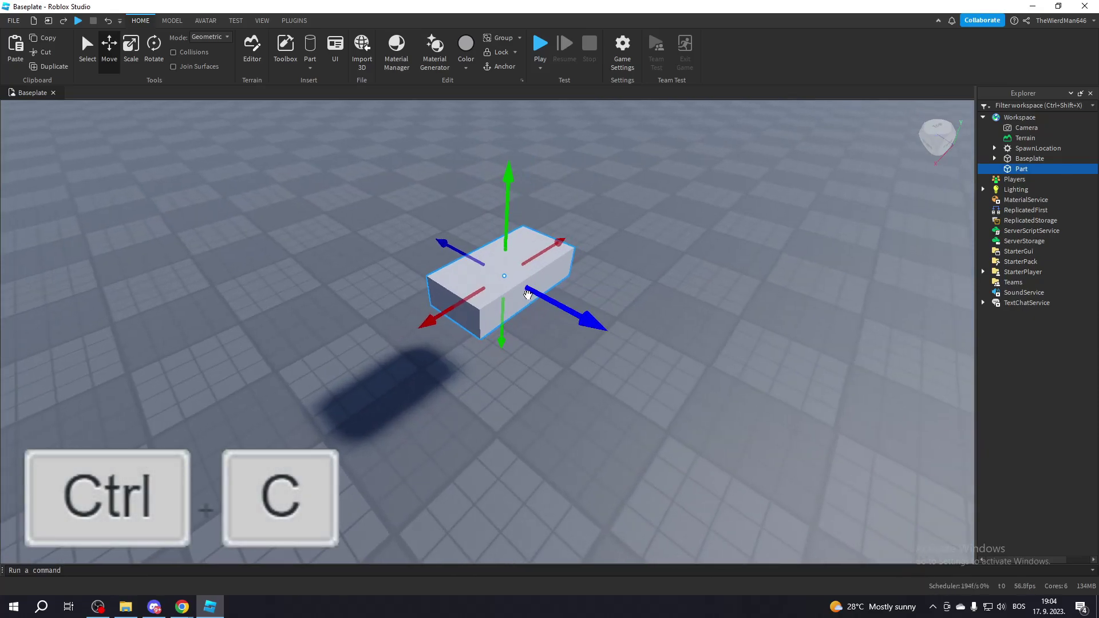
key(ctrl+v)
right_drag(528, 295, 602, 284)
scroll(578, 281, up, 2)
drag(551, 289, 782, 314)
right_drag(782, 314, 782, 314)
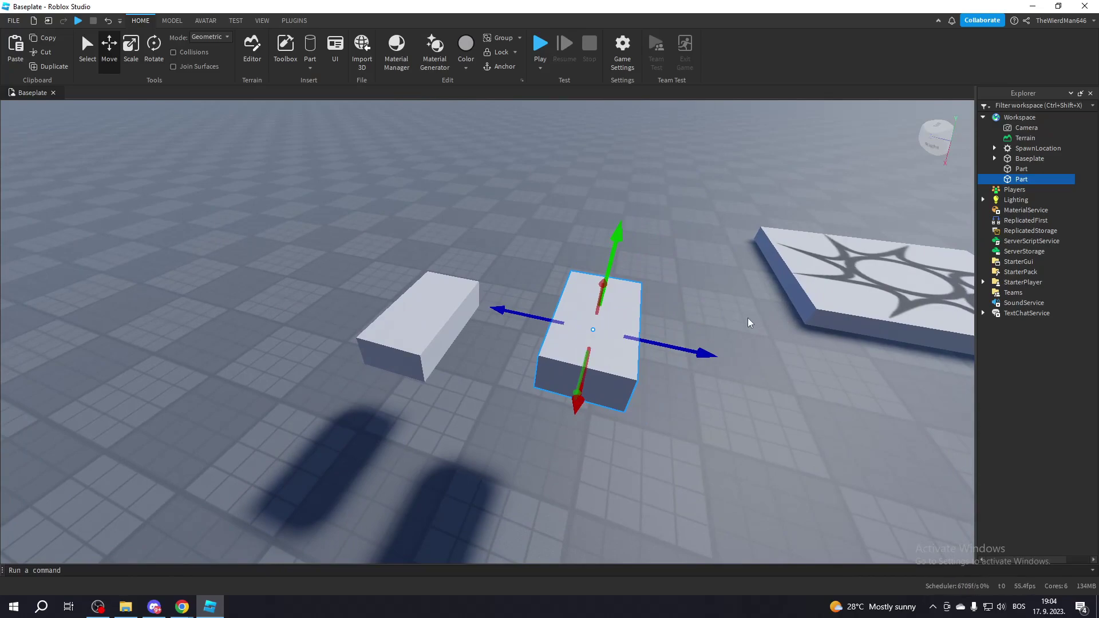
- Undo the copied block's move and paste so only the original block is left
key(ctrl+z)
key(ctrl+z)
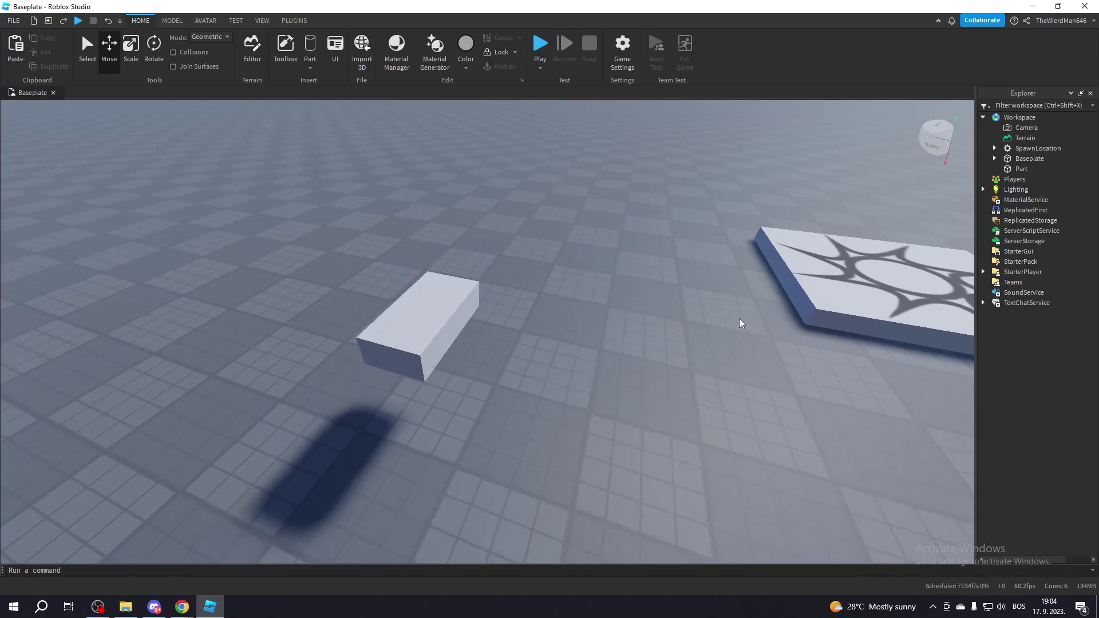
right_drag(711, 311, 710, 312)
scroll(711, 312, up, 2)
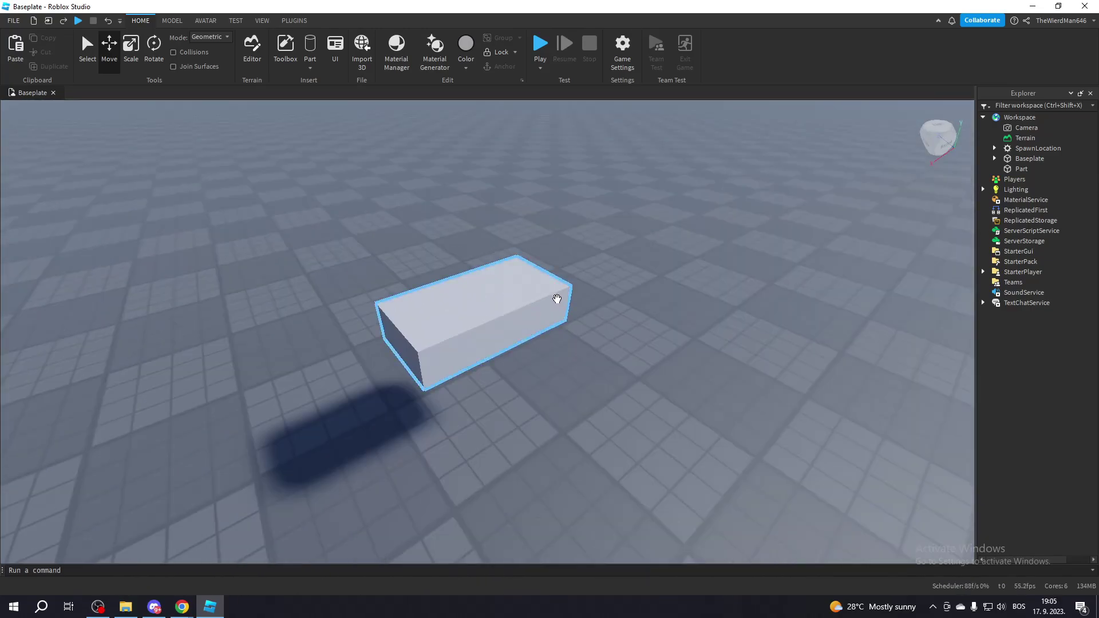
- Duplicate the original block in place and slide the duplicate along its blue axis to sit beside the original
right_drag(594, 293, 618, 293)
click(449, 311)
key(ctrl+d)
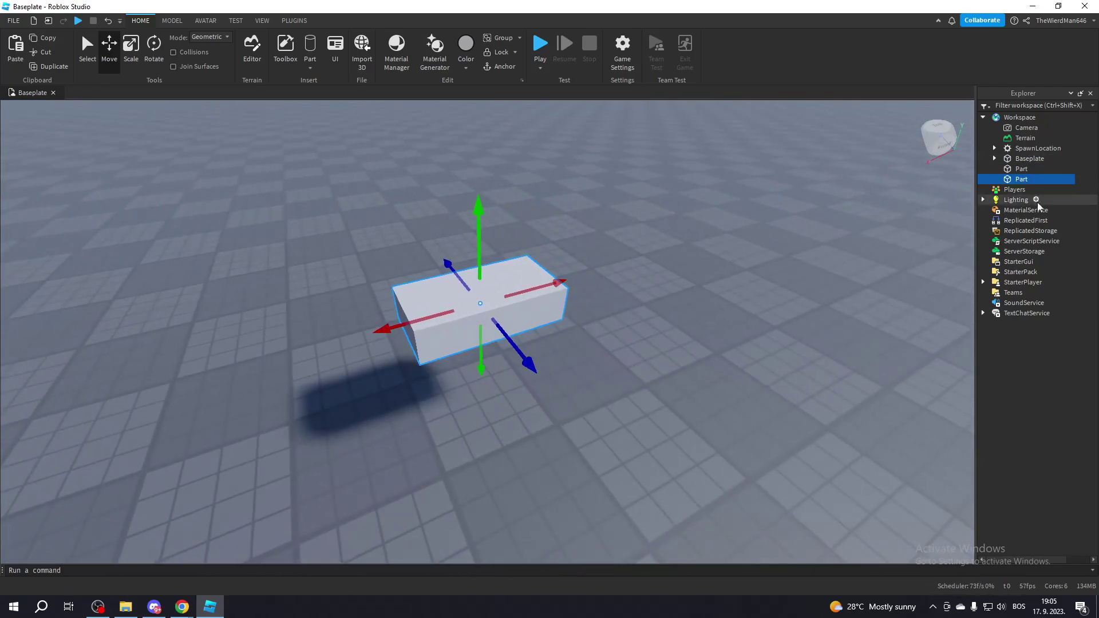
right_drag(816, 303, 809, 305)
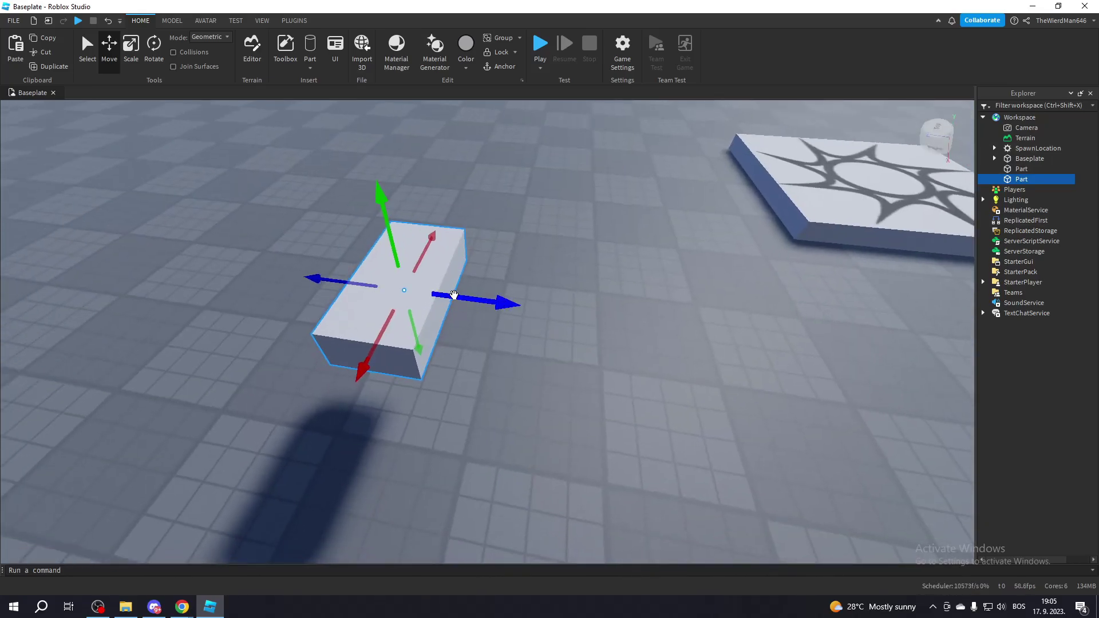
drag(456, 297, 651, 330)
right_drag(743, 333, 712, 312)
scroll(304, 160, down, 5)
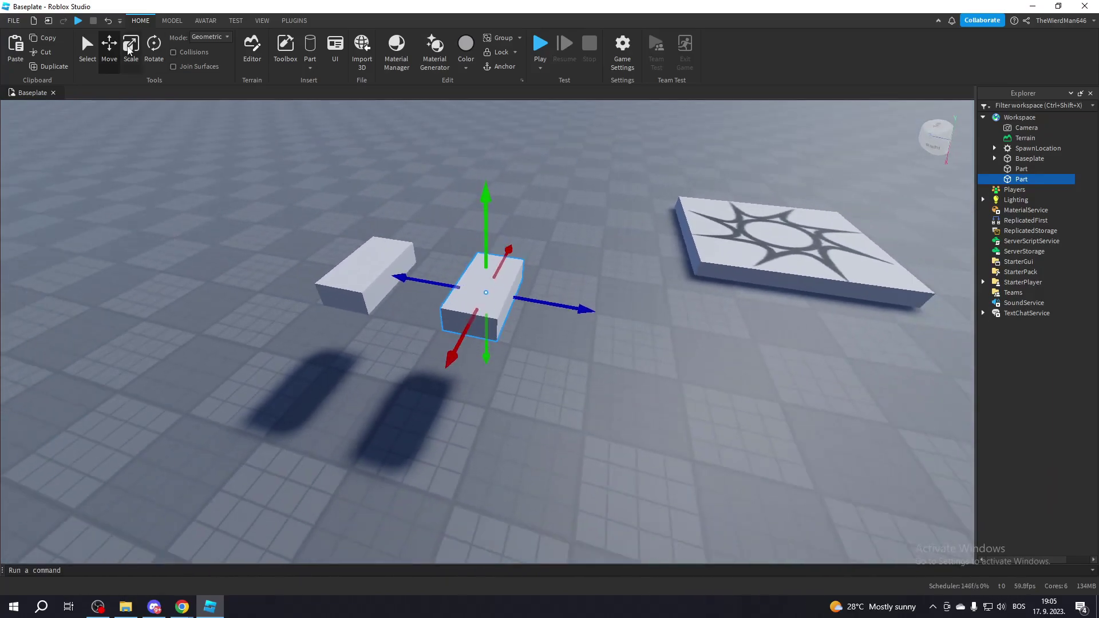
- Activate the Scale tool on the duplicate, toggling it off and on again
click(131, 50)
right_drag(218, 107, 218, 109)
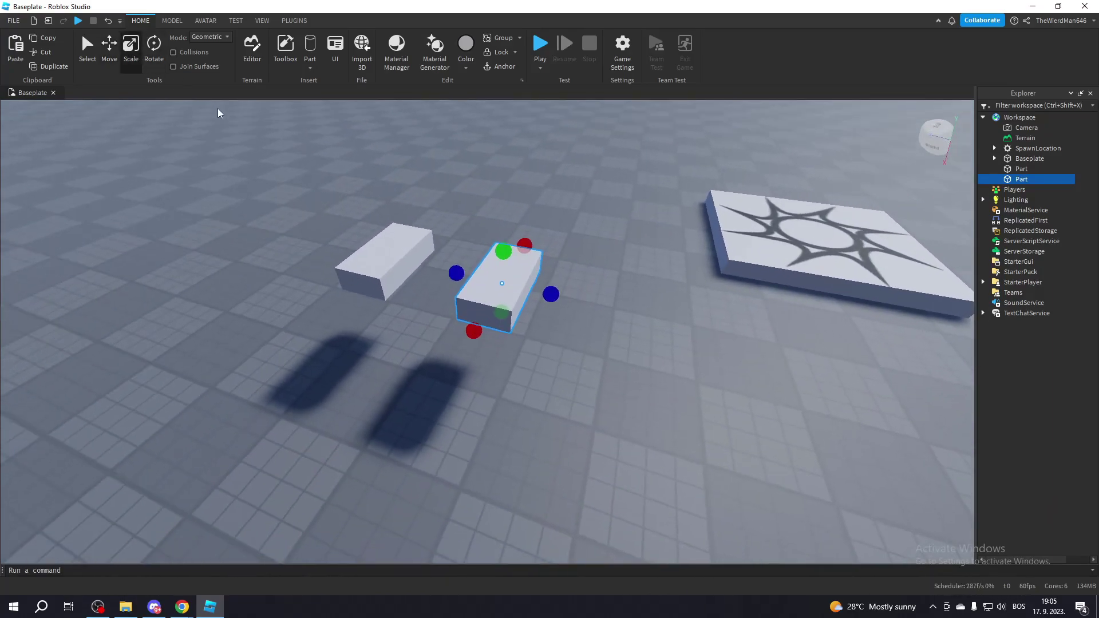
key(ctrl+3)
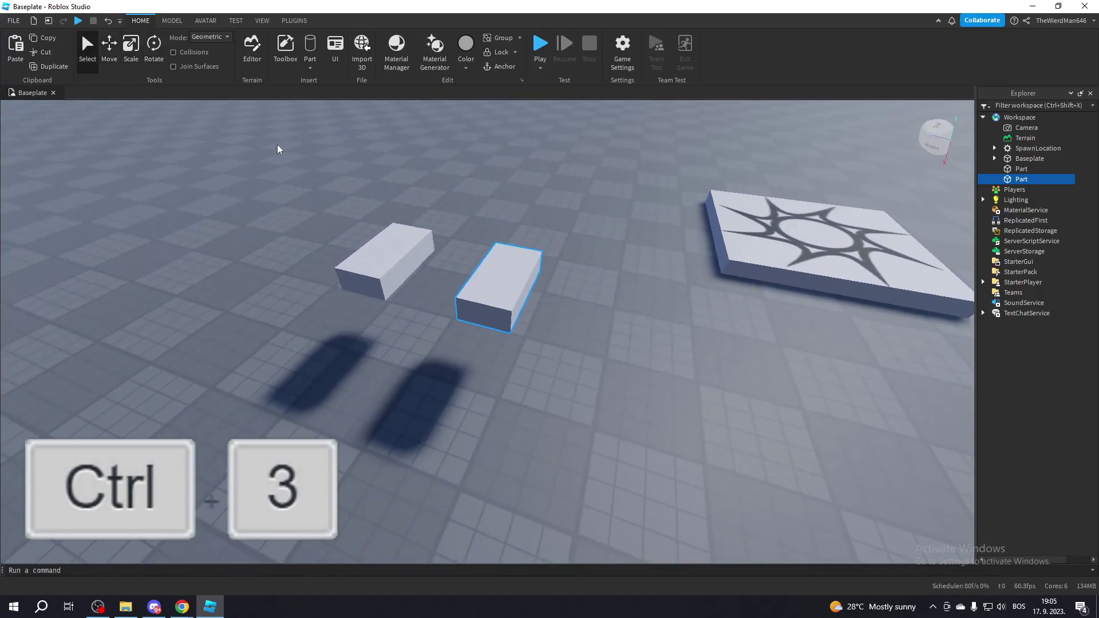
key(ctrl+3)
key(ctrl+3)
key(ctrl+3)
- Stretch the duplicate upward along its green axis and shrink it back to a low block
right_drag(569, 244, 541, 257)
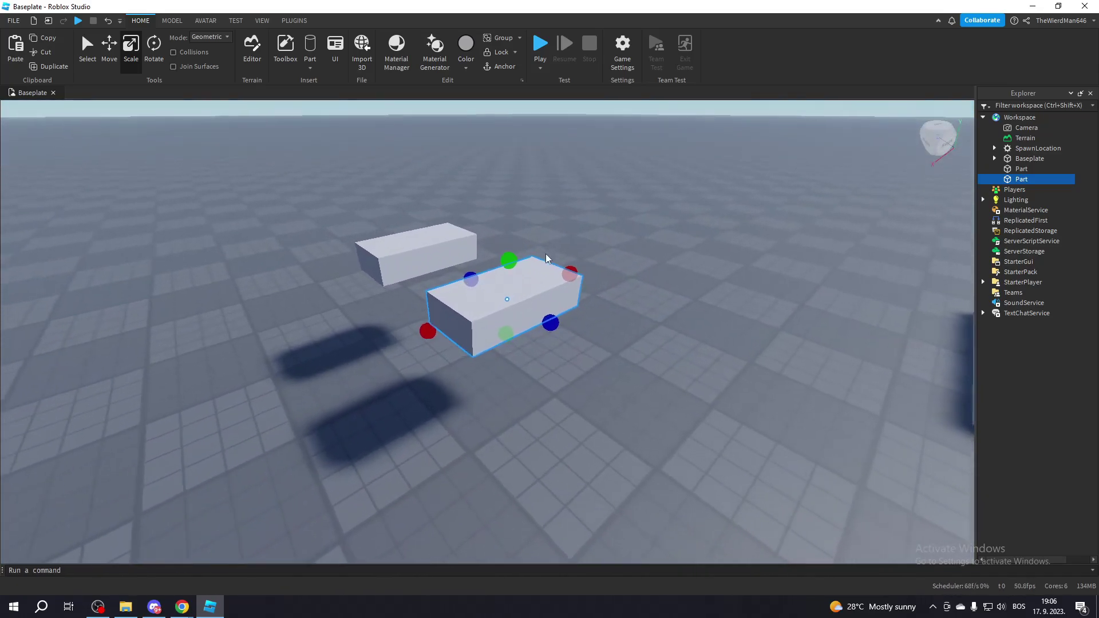
drag(517, 260, 511, 209)
right_drag(510, 209, 510, 209)
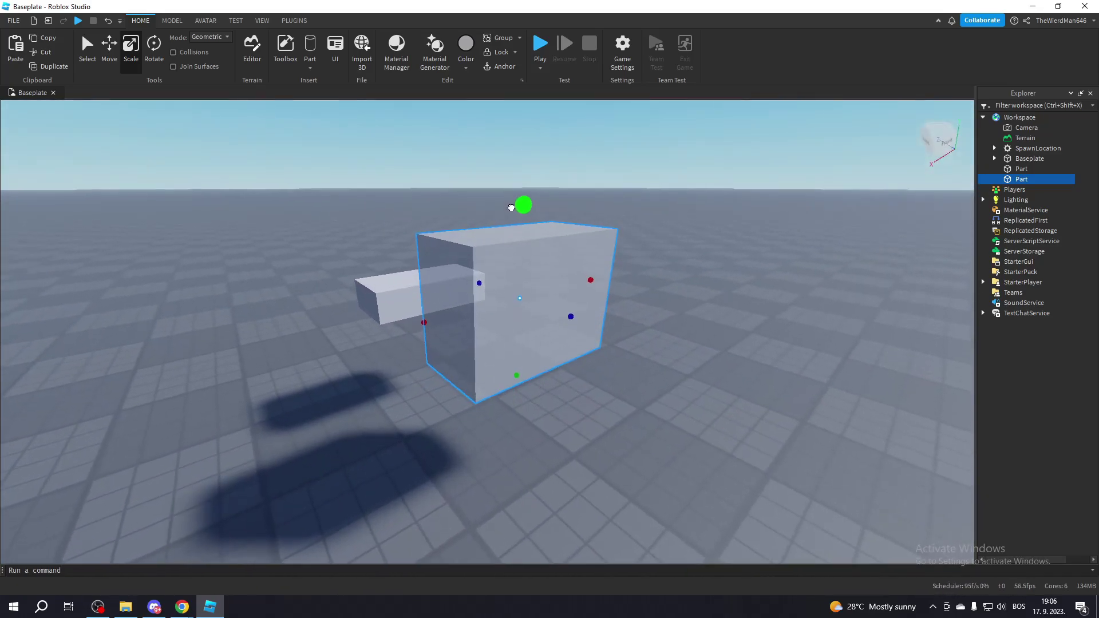
drag(510, 208, 510, 199)
right_drag(510, 208, 510, 199)
drag(510, 198, 512, 352)
right_drag(512, 352, 575, 320)
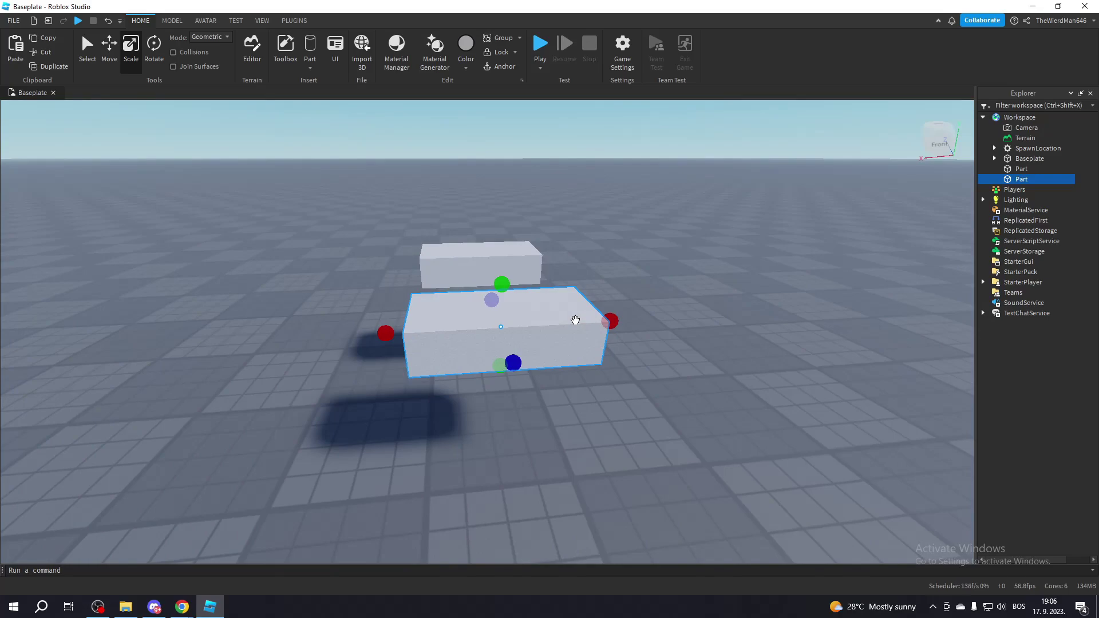
- Resize the duplicate from both opposite sides at once along its red and blue axes
right_drag(622, 281, 622, 282)
scroll(623, 282, down, 2)
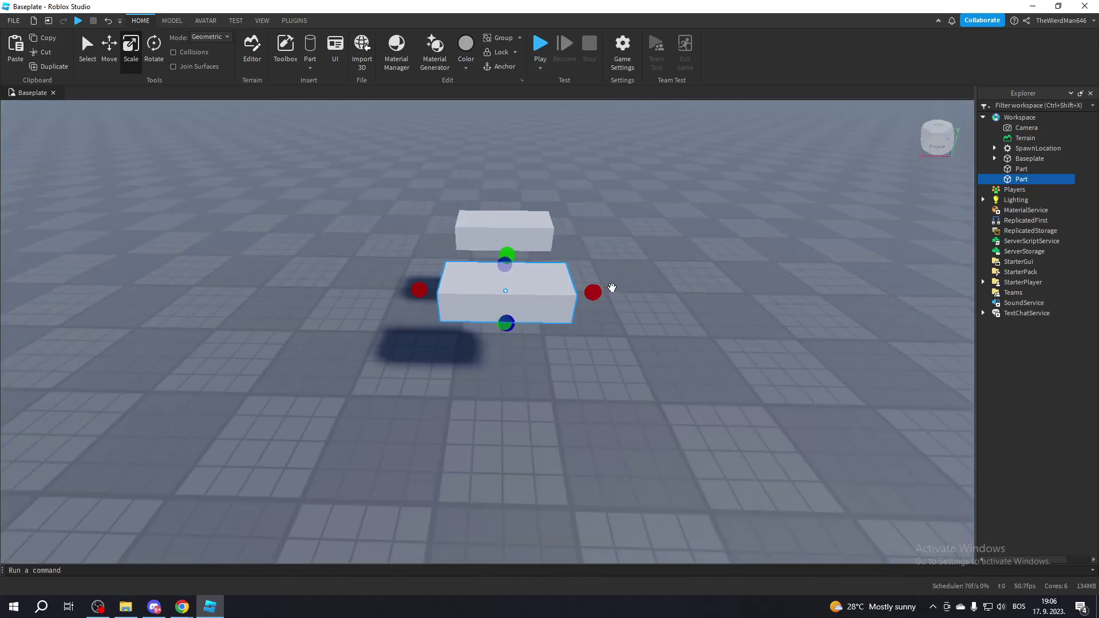
ctrl+drag(594, 292, 584, 273)
click(585, 268)
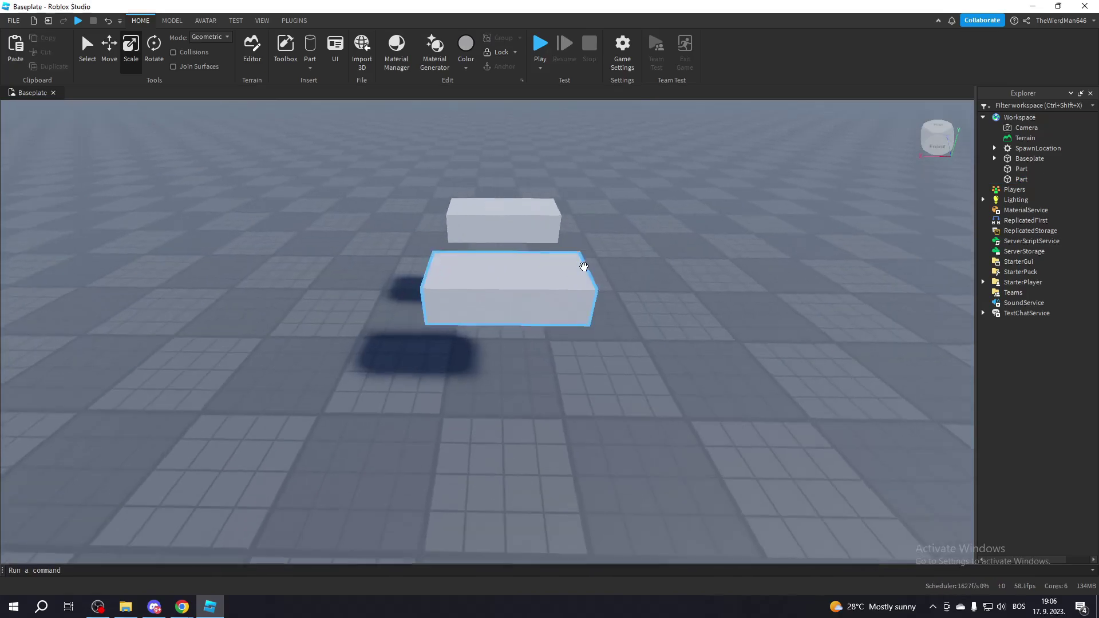
right_drag(584, 268, 617, 274)
click(551, 279)
mouse_move(550, 290)
ctrl+mouse_down()
mouse_move(620, 294)
mouse_move(562, 291)
ctrl+mouse_up()
right_drag(562, 291, 569, 303)
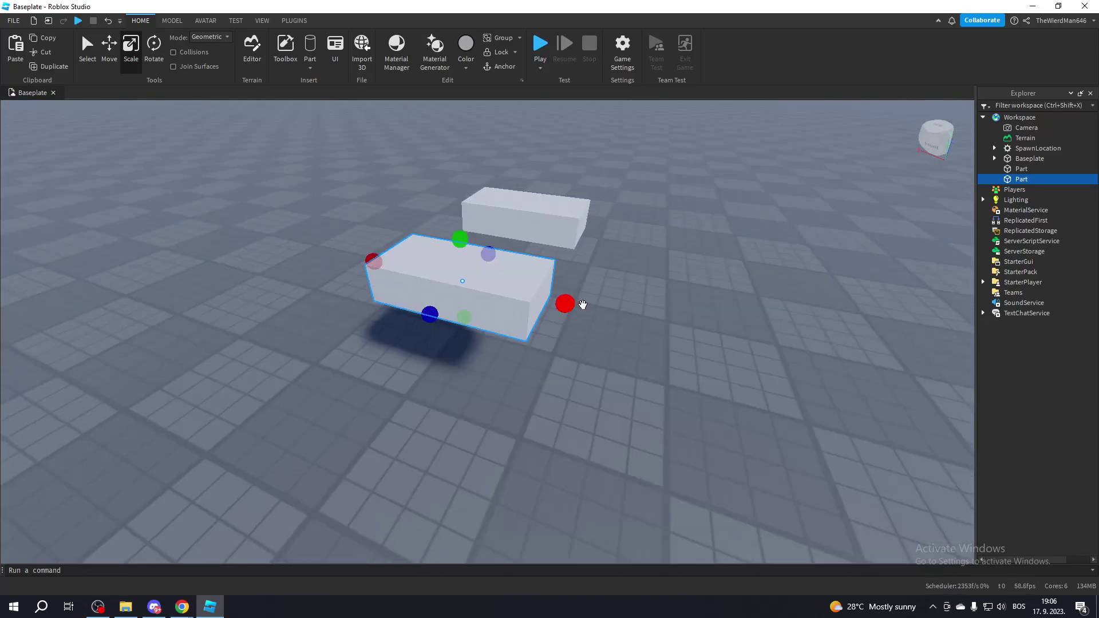
mouse_move(572, 301)
ctrl+mouse_down()
mouse_move(726, 366)
mouse_move(531, 306)
mouse_move(572, 305)
ctrl+mouse_up()
ctrl+drag(431, 319, 376, 389)
ctrl+drag(393, 338, 431, 319)
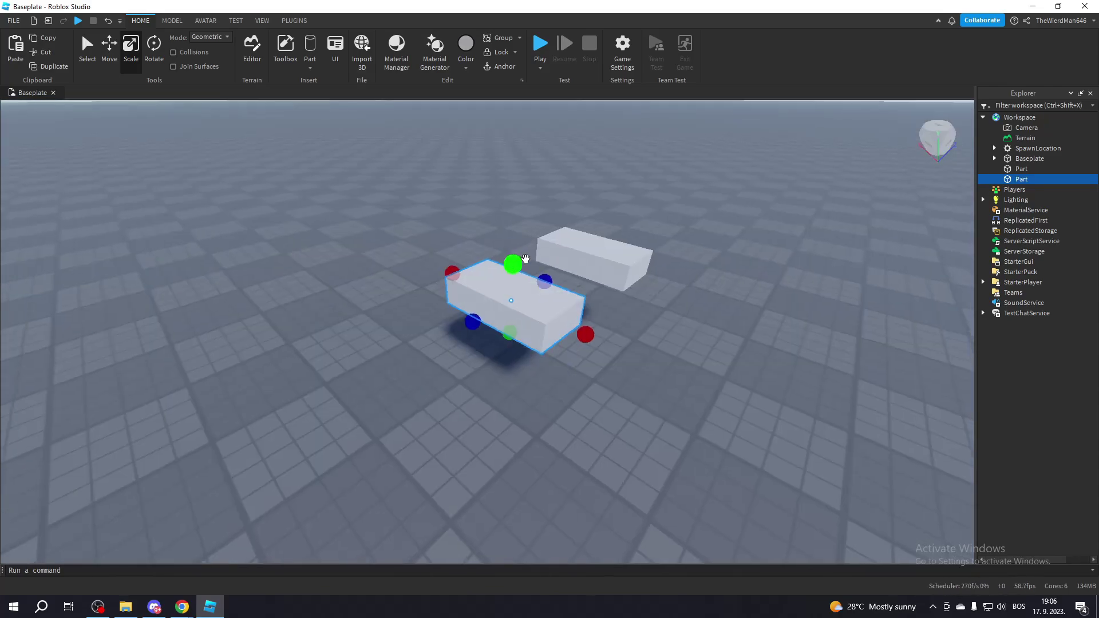
- Resize the duplicate from both sides along its green axis and try scaling it proportionally from the green handle
scroll(524, 258, up, 2)
right_drag(525, 257, 577, 303)
mouse_move(576, 303)
ctrl+mouse_down()
mouse_move(584, 260)
mouse_move(583, 303)
mouse_move(582, 288)
ctrl+mouse_up()
right_drag(581, 288, 532, 281)
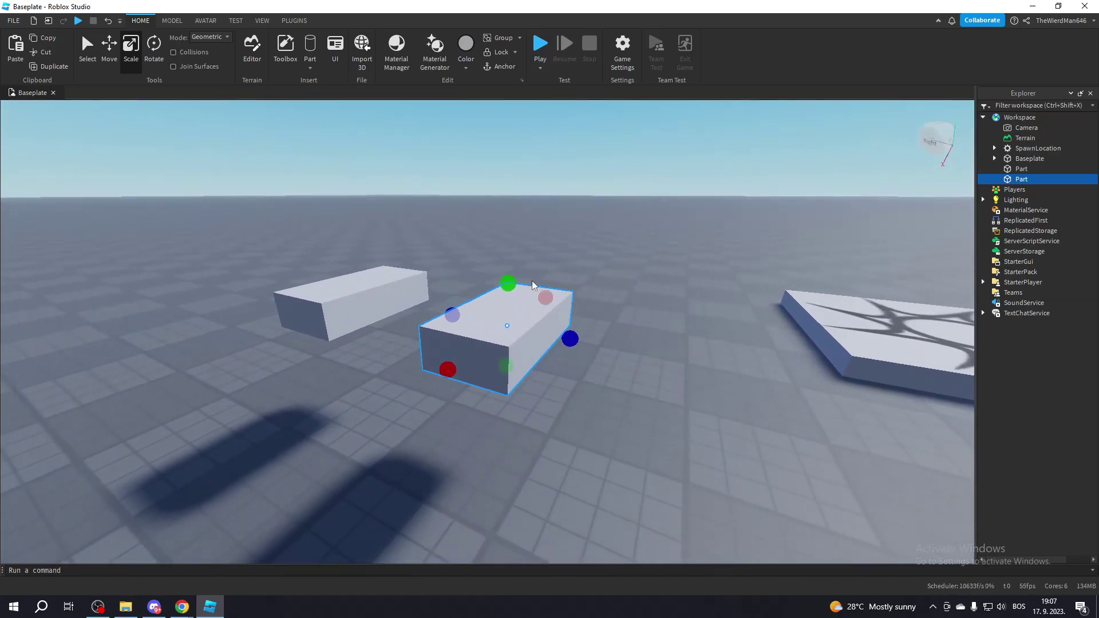
mouse_move(507, 286)
shift+mouse_down()
mouse_move(510, 192)
mouse_move(509, 284)
shift+mouse_up()
right_drag(509, 285, 646, 313)
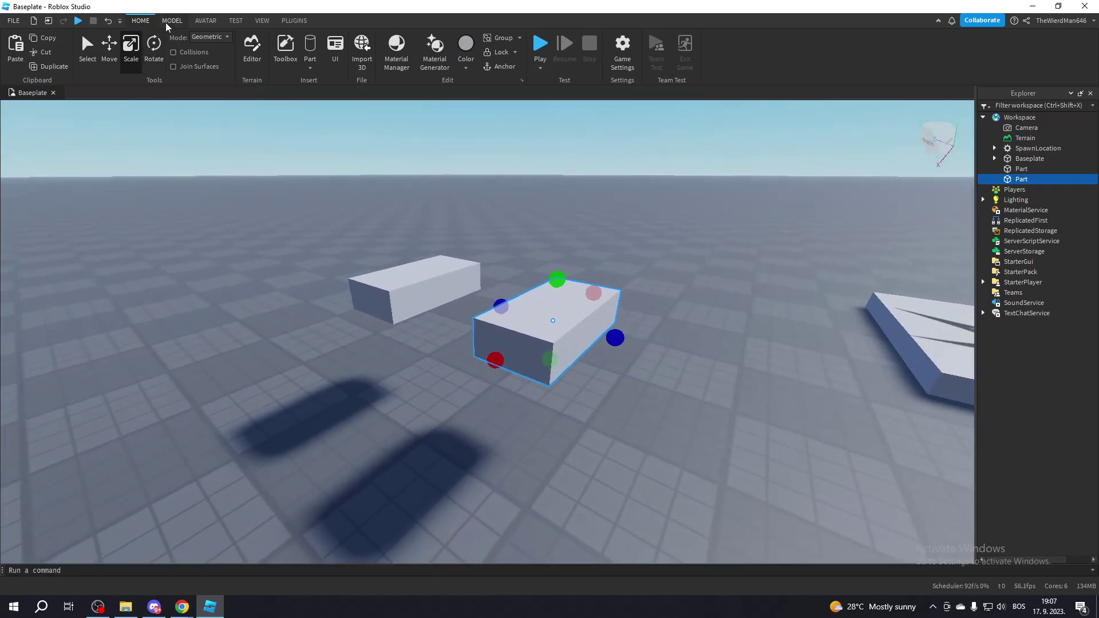
- Turn off grid snapping for Move and resize the duplicate freely, making it narrower and taller than the original
click(172, 20)
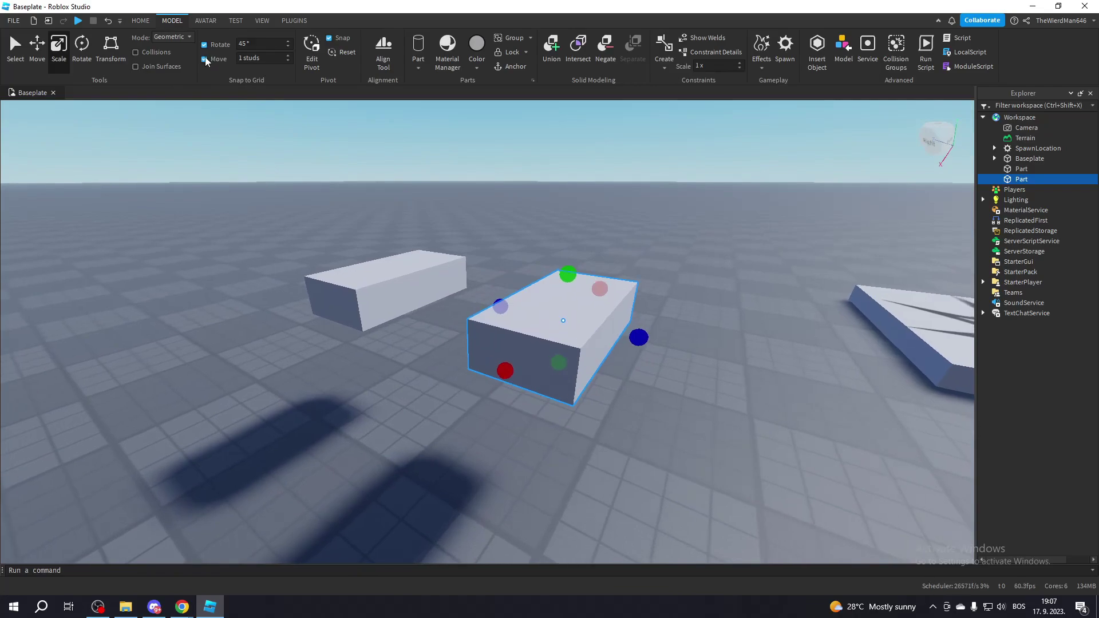
click(141, 21)
click(178, 23)
click(204, 60)
drag(625, 336, 765, 402)
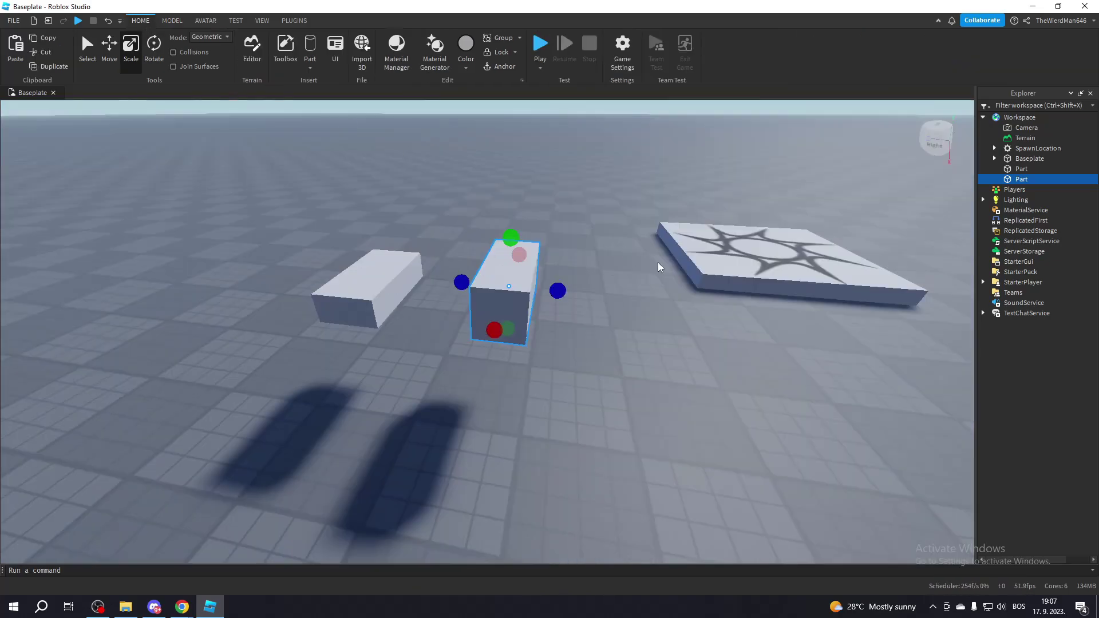
- Duplicate the resized block and move the new copy along its blue axis to form a row of three
right_drag(590, 247, 589, 247)
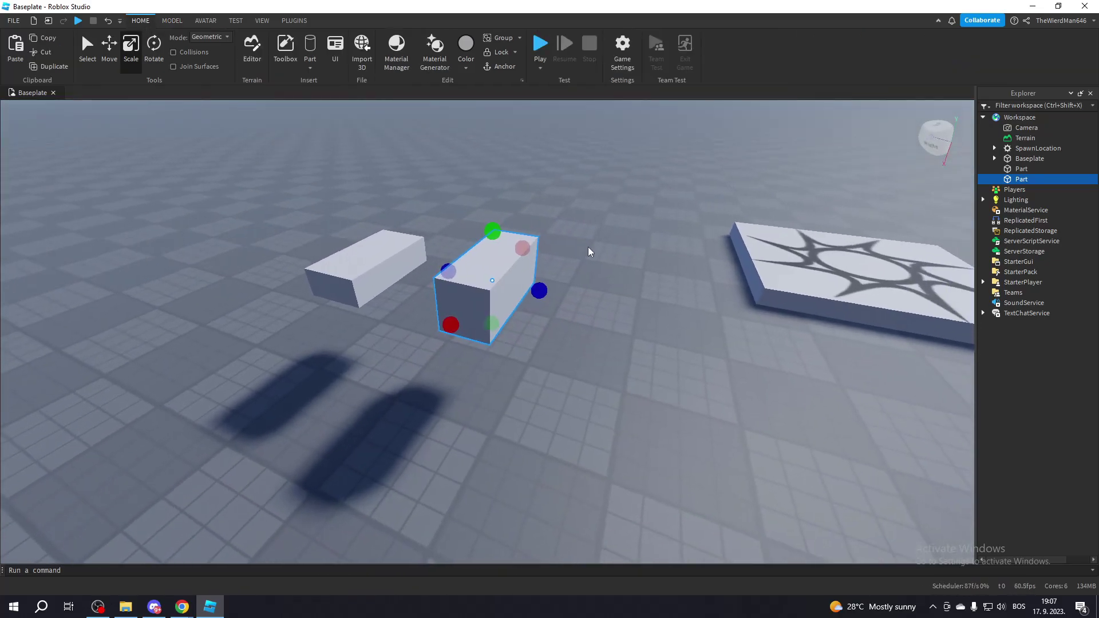
key(ctrl+d)
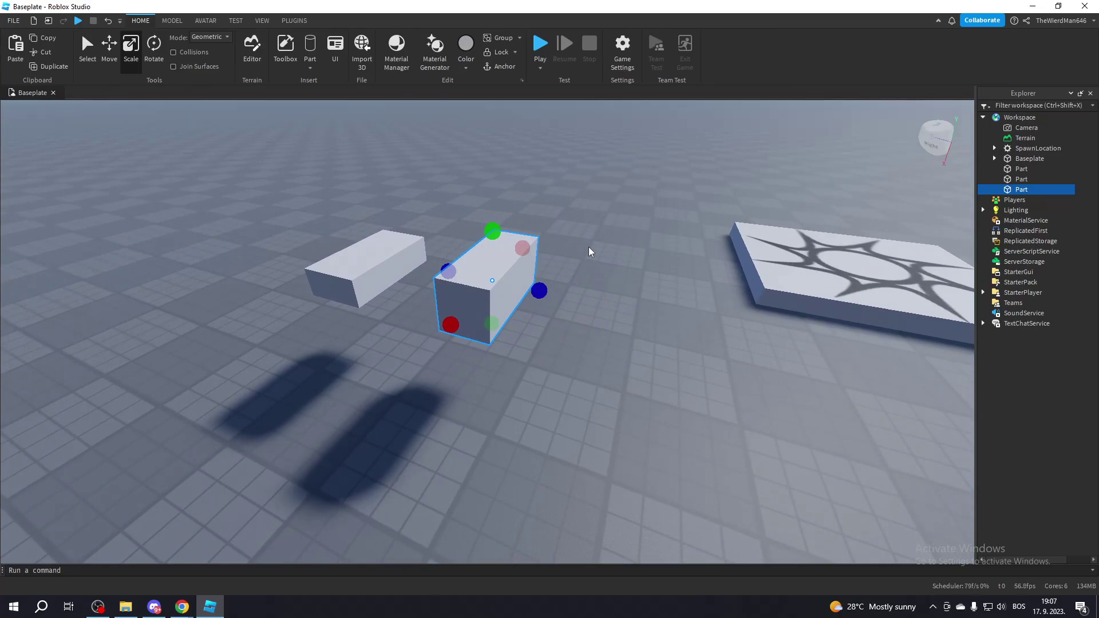
key(ctrl+2)
drag(560, 295, 674, 331)
key(d)
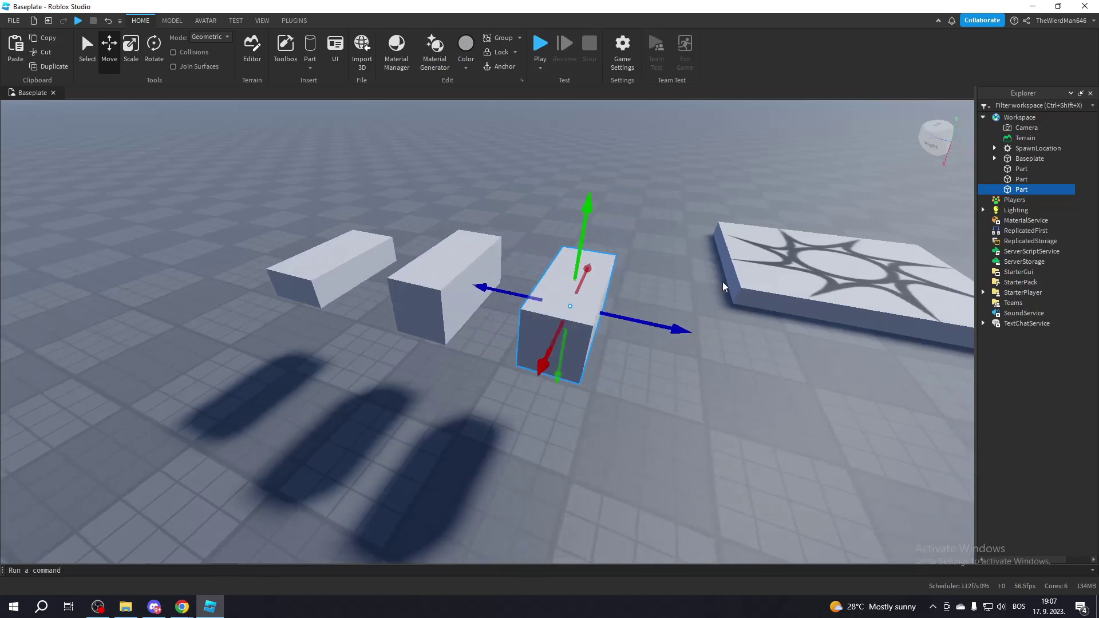
right_drag(722, 281, 722, 281)
key(a)
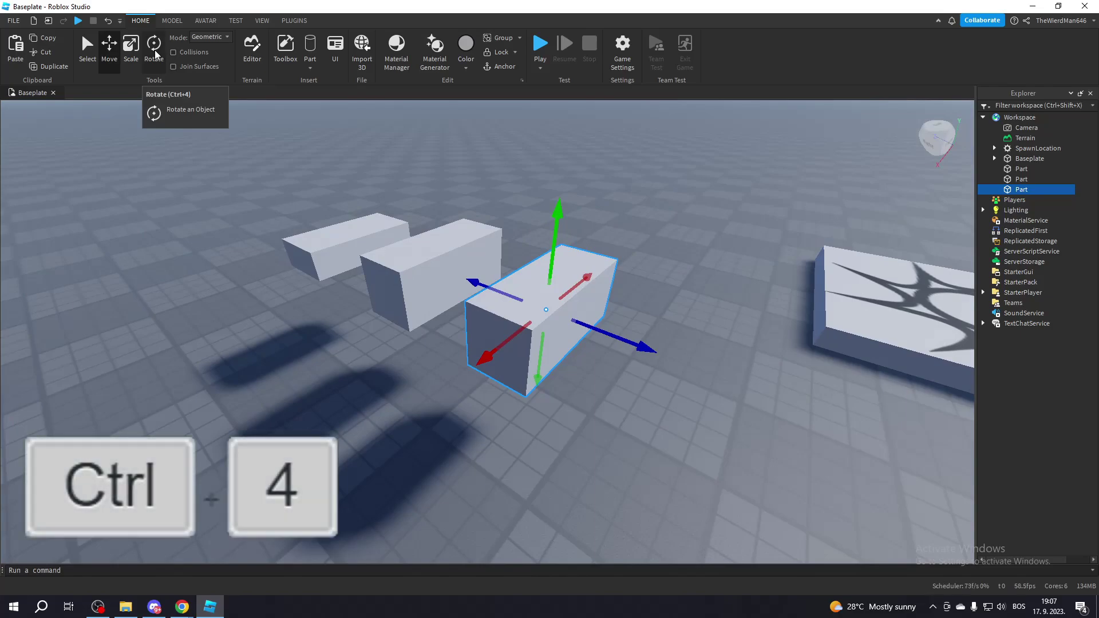
- Activate the Rotate tool on the newest block and turn it around its blue ring in snapped increments
key(ctrl+4)
right_drag(505, 218, 505, 219)
key(d)
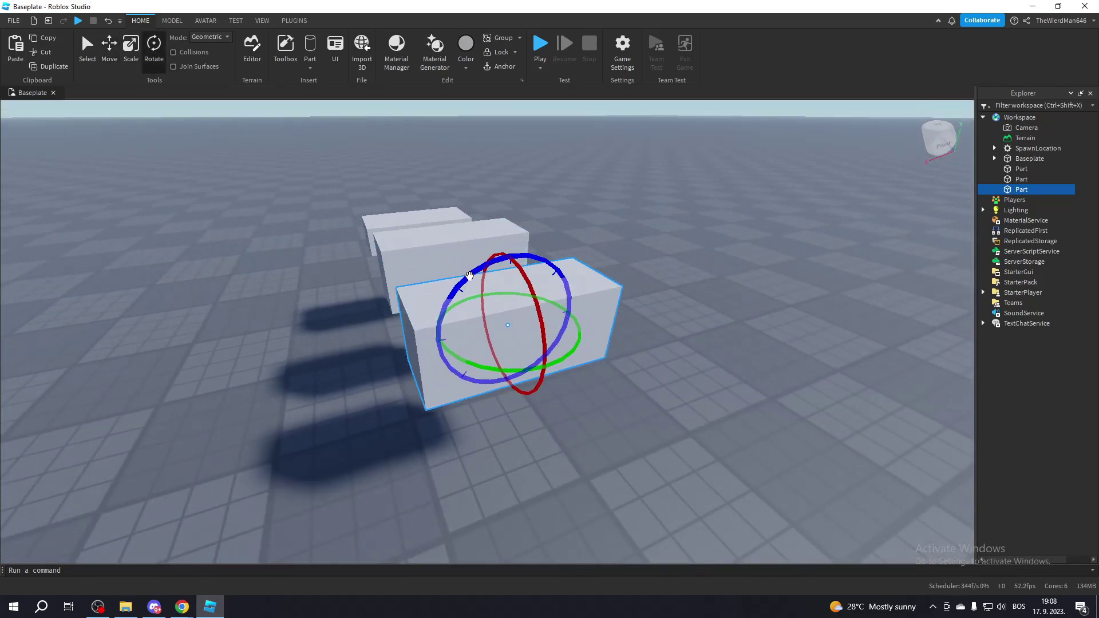
key(a)
right_drag(642, 284, 643, 284)
scroll(584, 287, down, 2)
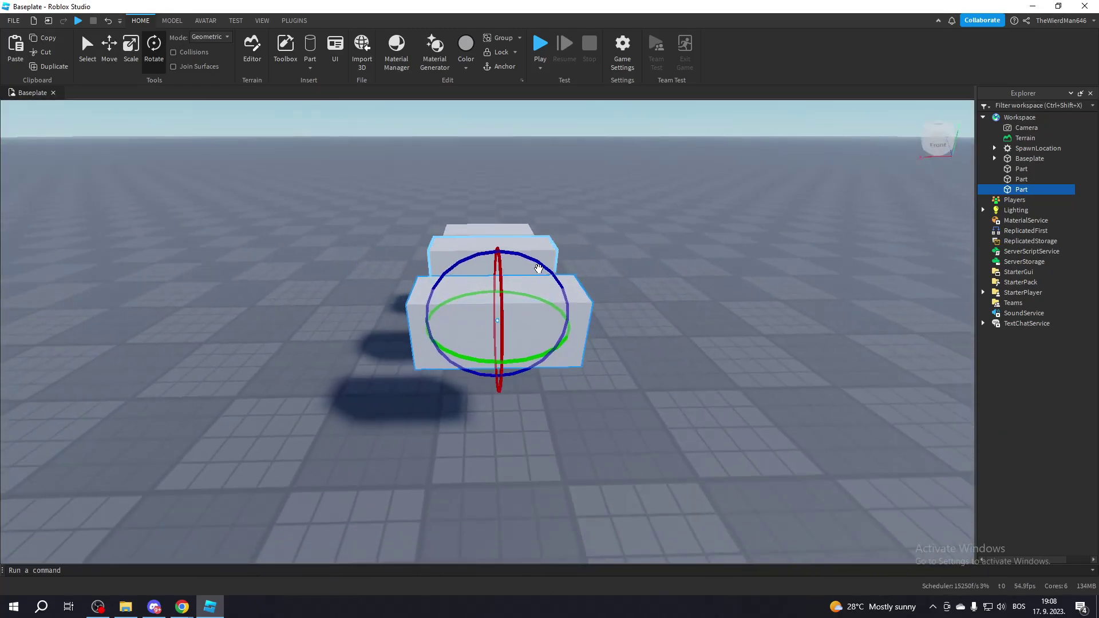
scroll(584, 287, up, 1)
drag(549, 265, 452, 360)
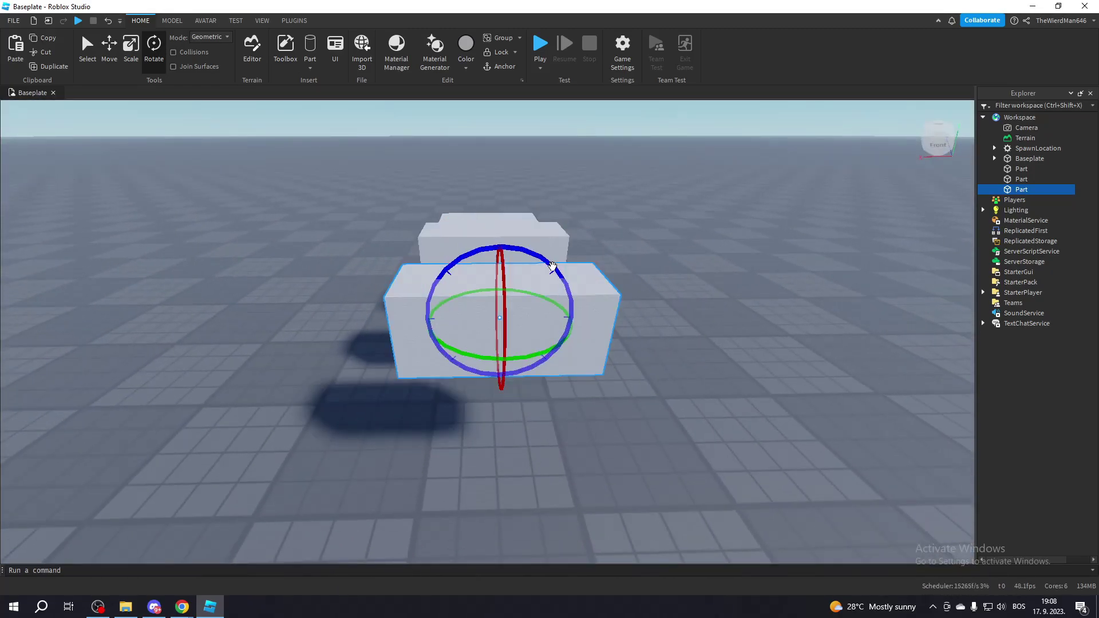
mouse_move(553, 269)
mouse_down()
mouse_move(518, 334)
mouse_move(422, 206)
mouse_move(385, 348)
mouse_move(378, 332)
mouse_move(423, 258)
mouse_move(537, 284)
mouse_up()
- Turn the newest block around its green ring in snapped increments, ending parallel to the other blocks
drag(494, 362, 514, 411)
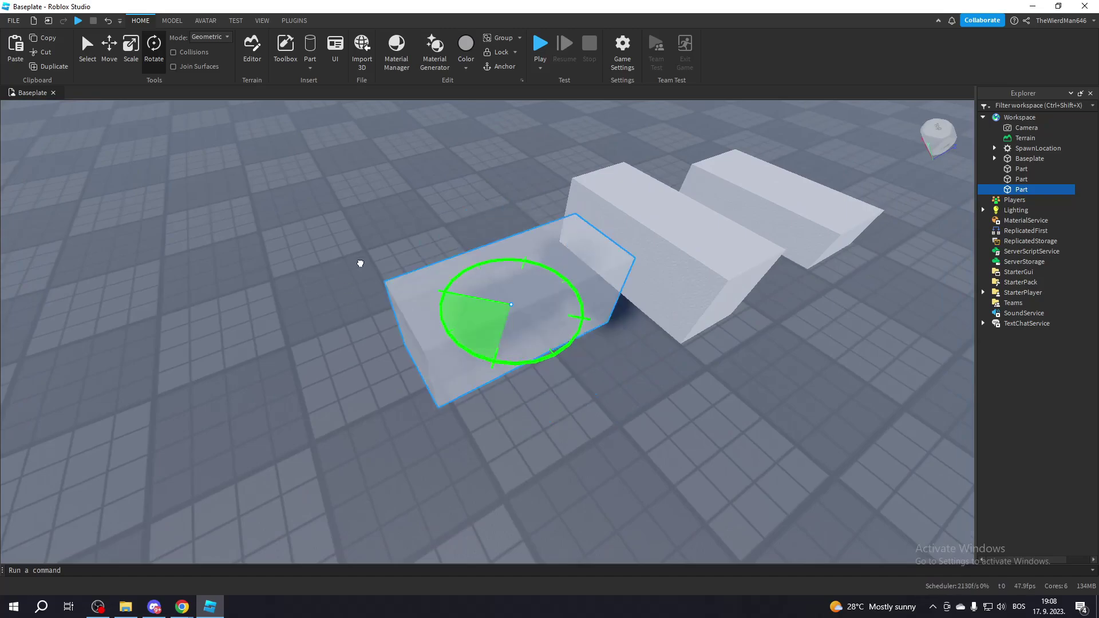
right_drag(514, 411, 514, 411)
drag(493, 313, 479, 294)
right_drag(481, 294, 482, 294)
drag(525, 329, 430, 232)
right_drag(429, 232, 469, 269)
- Turn off the 45° snapping for Rotate and rotate the newest block freely
click(172, 21)
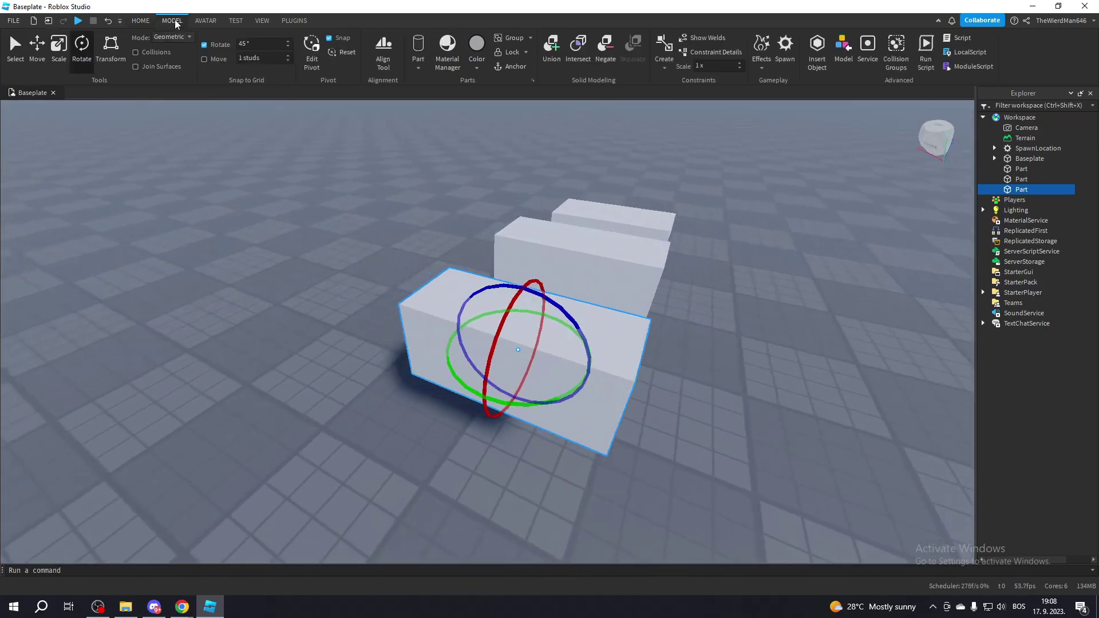
click(141, 20)
click(172, 21)
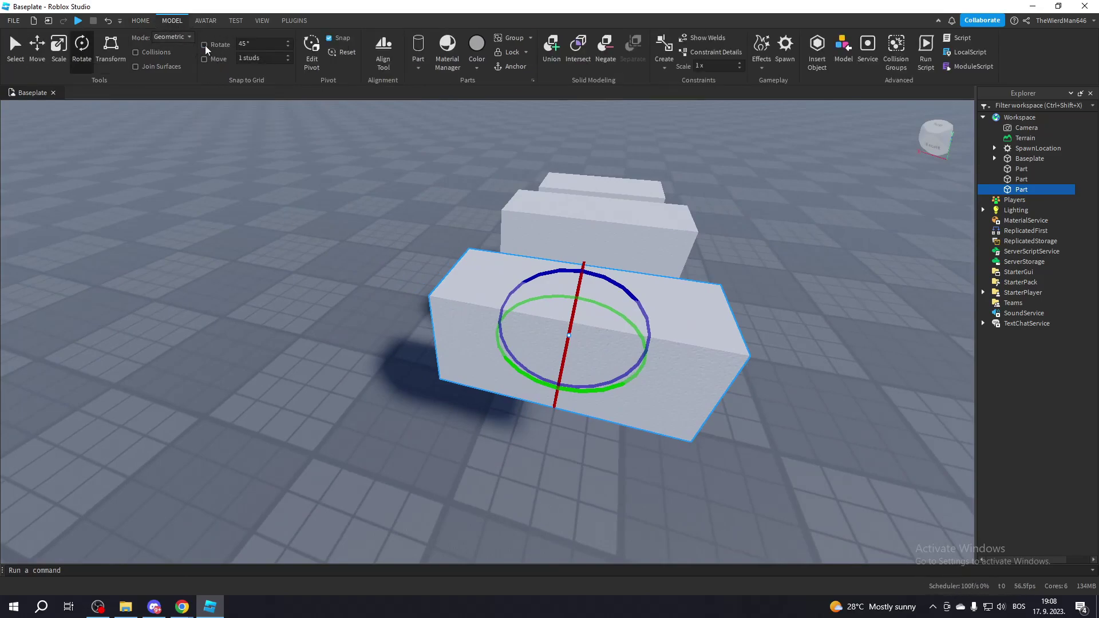
drag(505, 289, 395, 272)
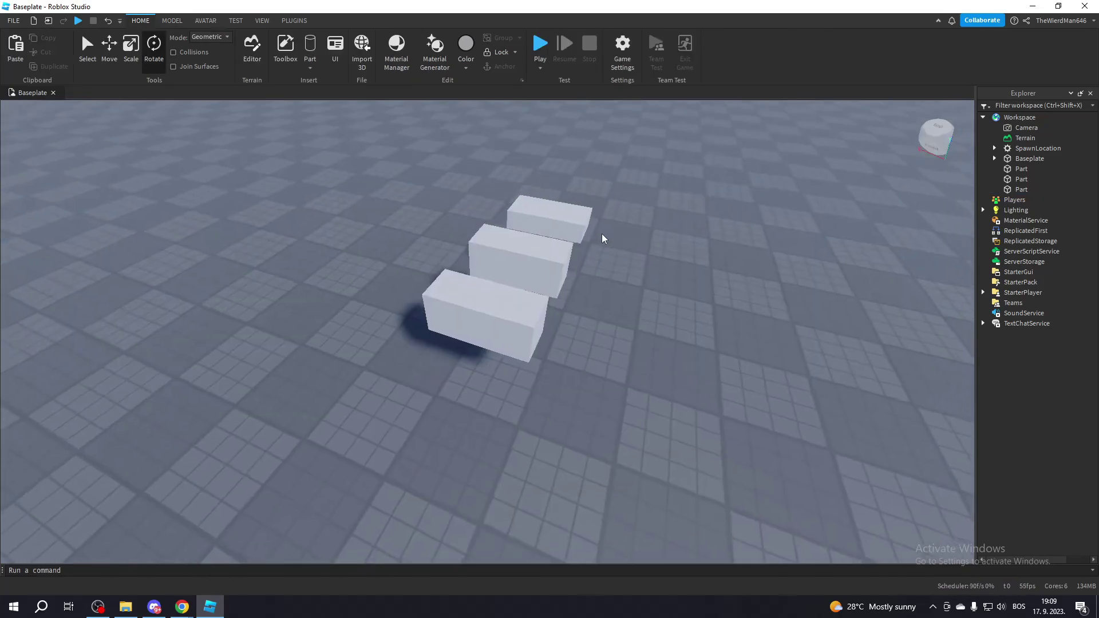
- Open Game Settings and close the dialog without saving the place to Roblox
right_drag(602, 233, 574, 239)
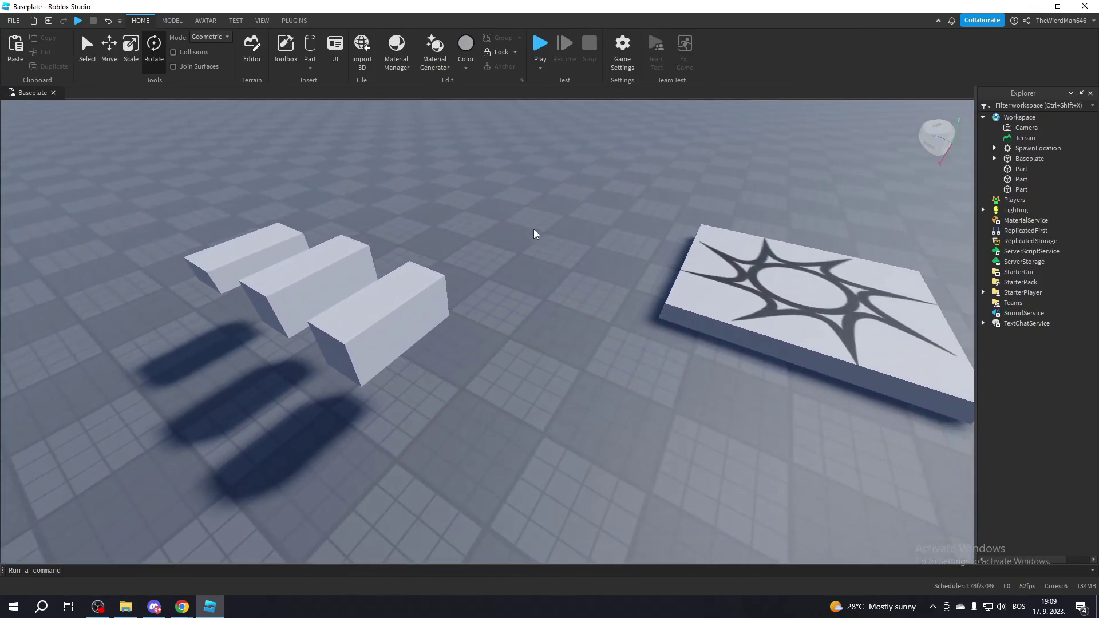
click(624, 46)
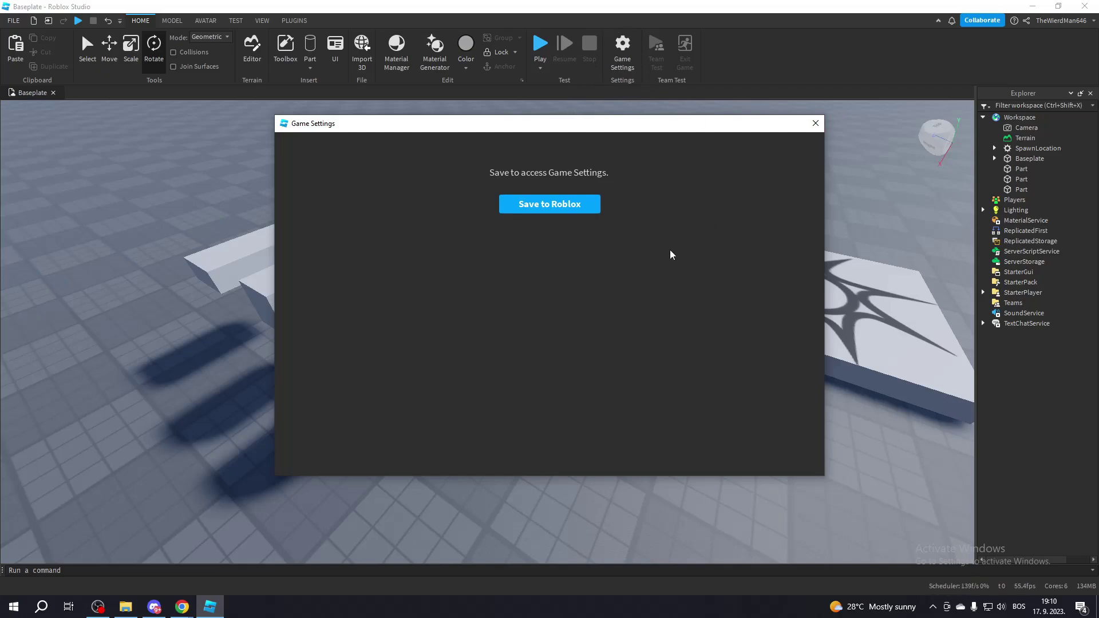
click(822, 123)
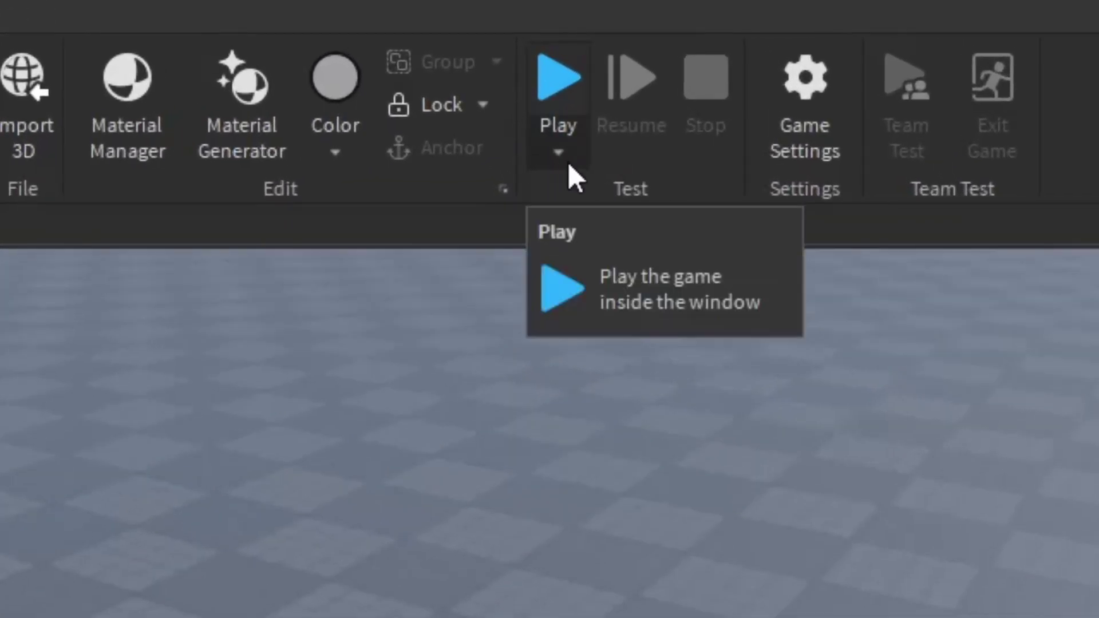
- Show the available test modes, start a Play test and walk the character around in all four directions
click(558, 152)
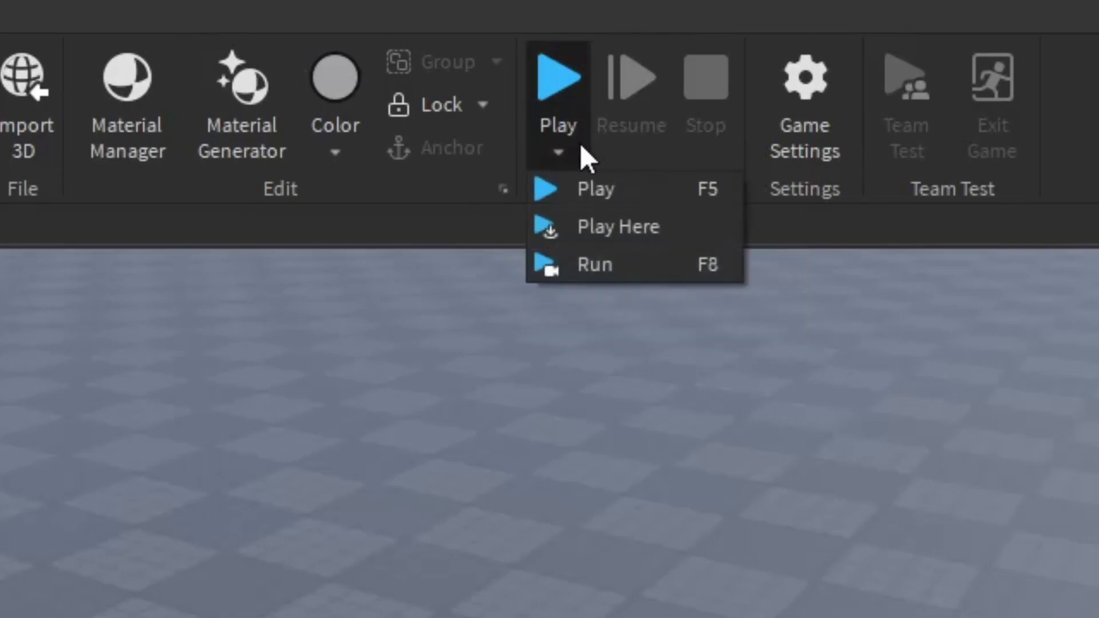
click(634, 185)
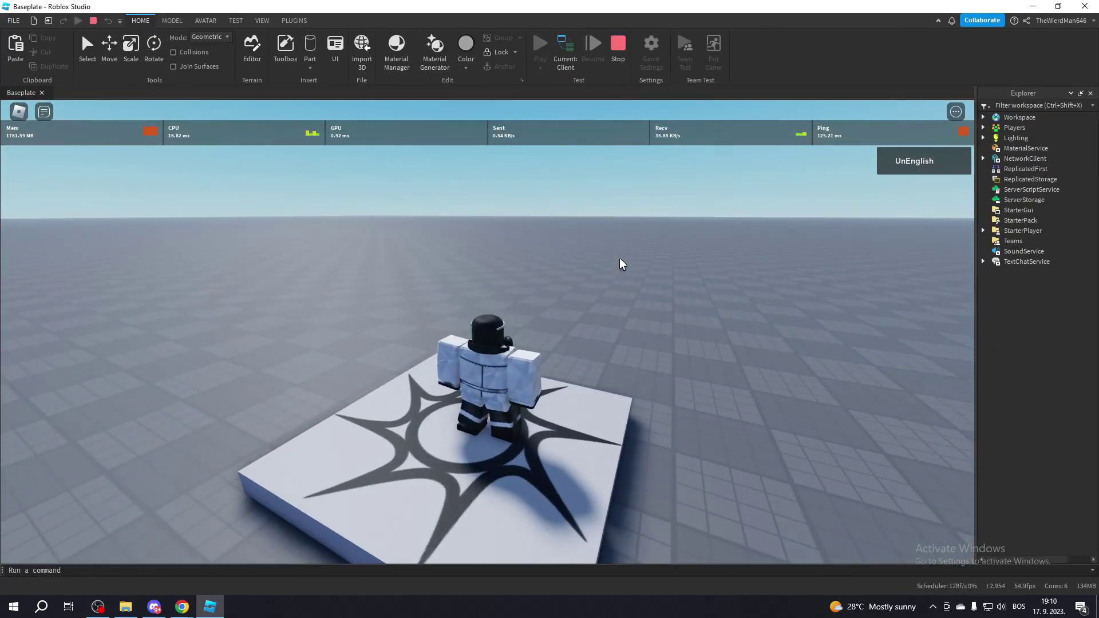
key(a)
key(w)
key(d)
key(s)
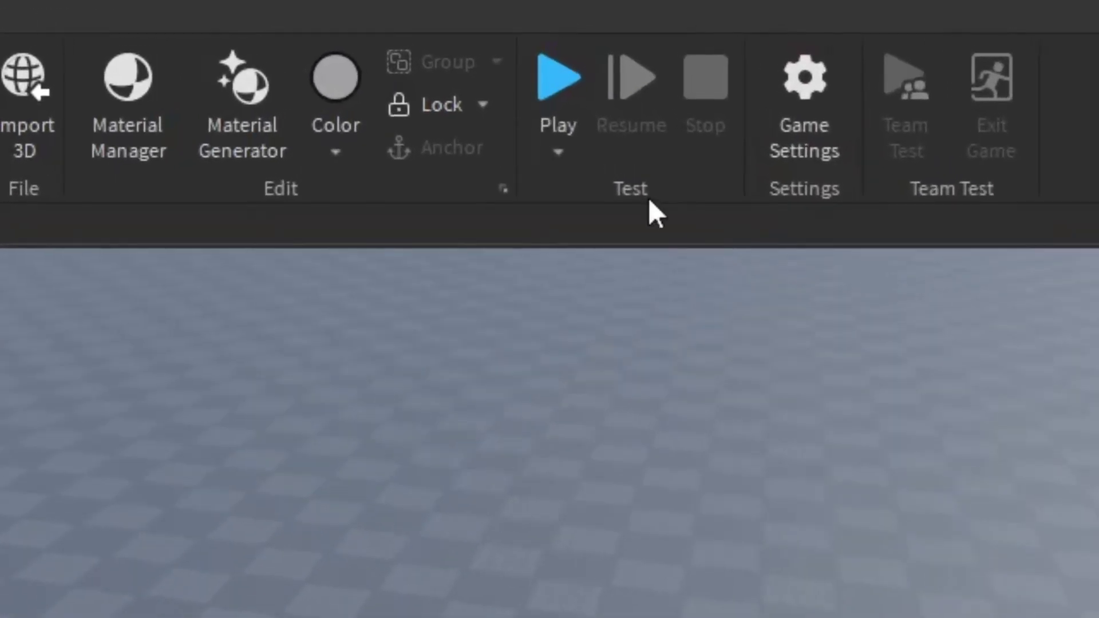
- Start a Play Here test from a view over the empty part of the baseplate
click(541, 68)
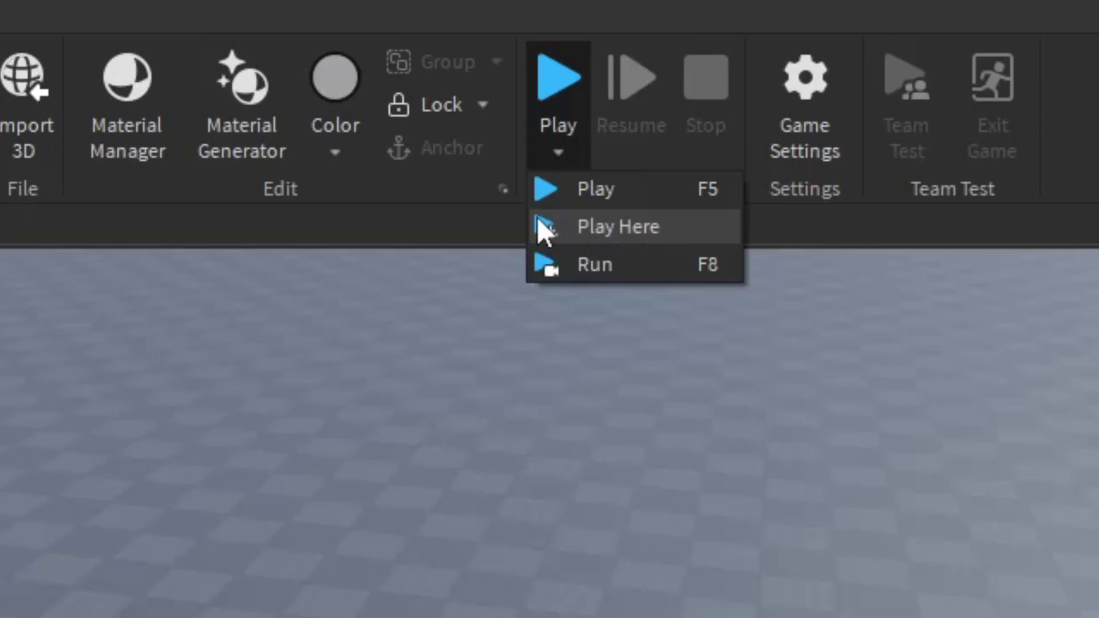
drag(206, 520, 691, 617)
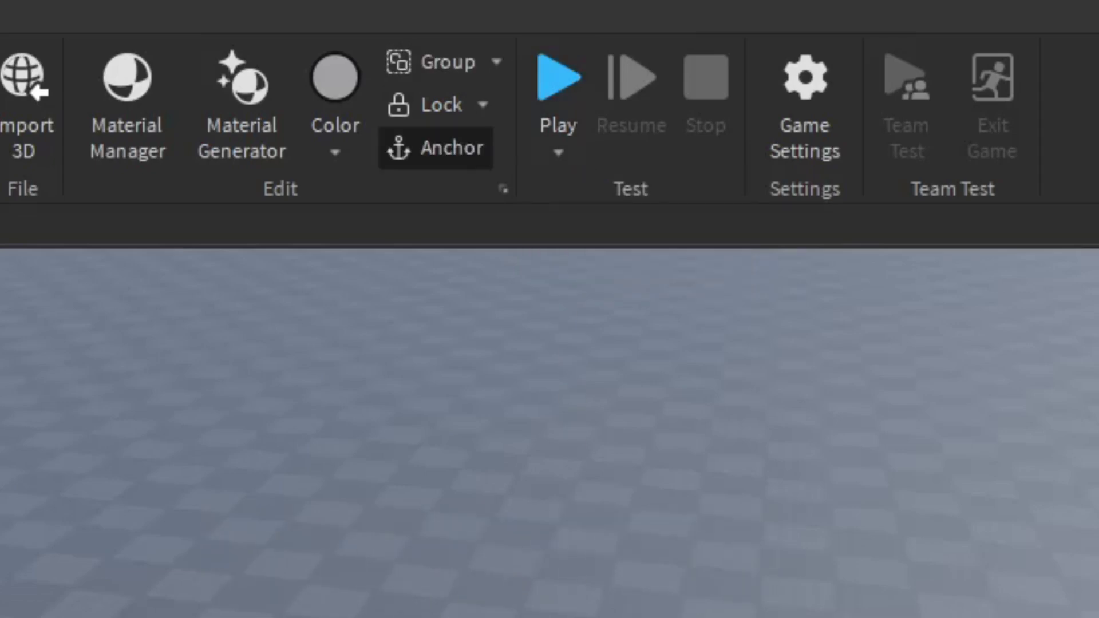
click(558, 153)
click(765, 579)
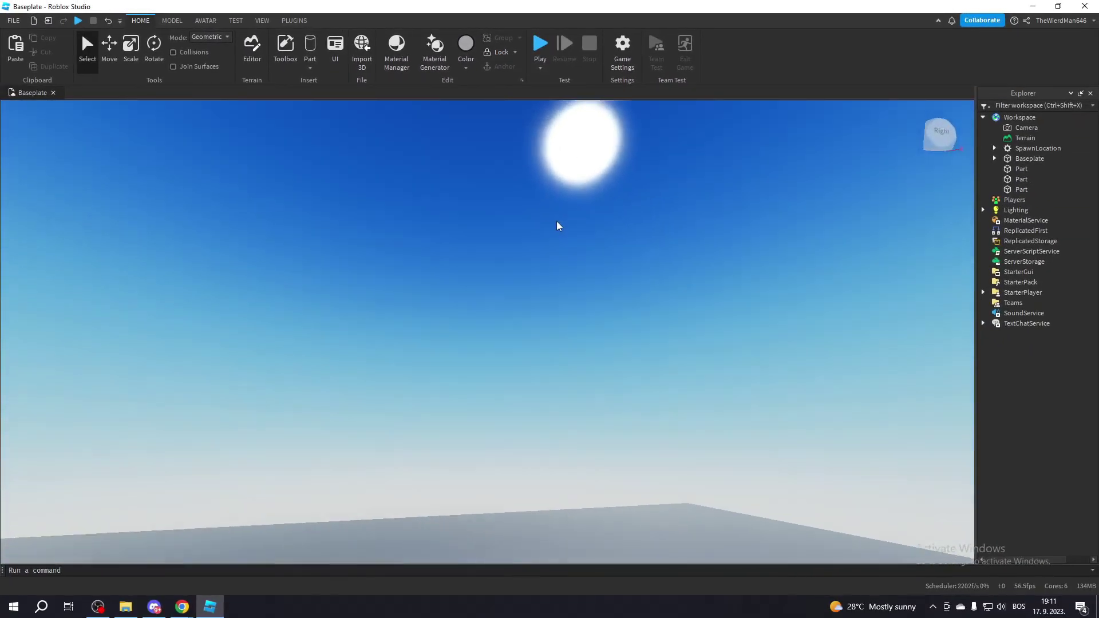
right_drag(556, 221, 558, 220)
click(543, 71)
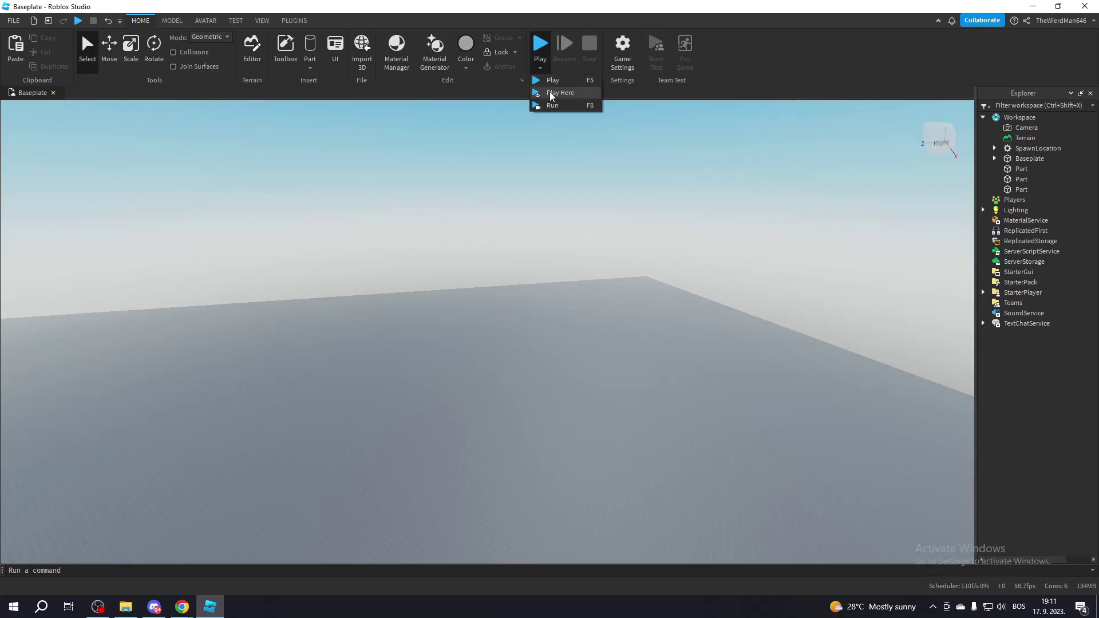
click(550, 92)
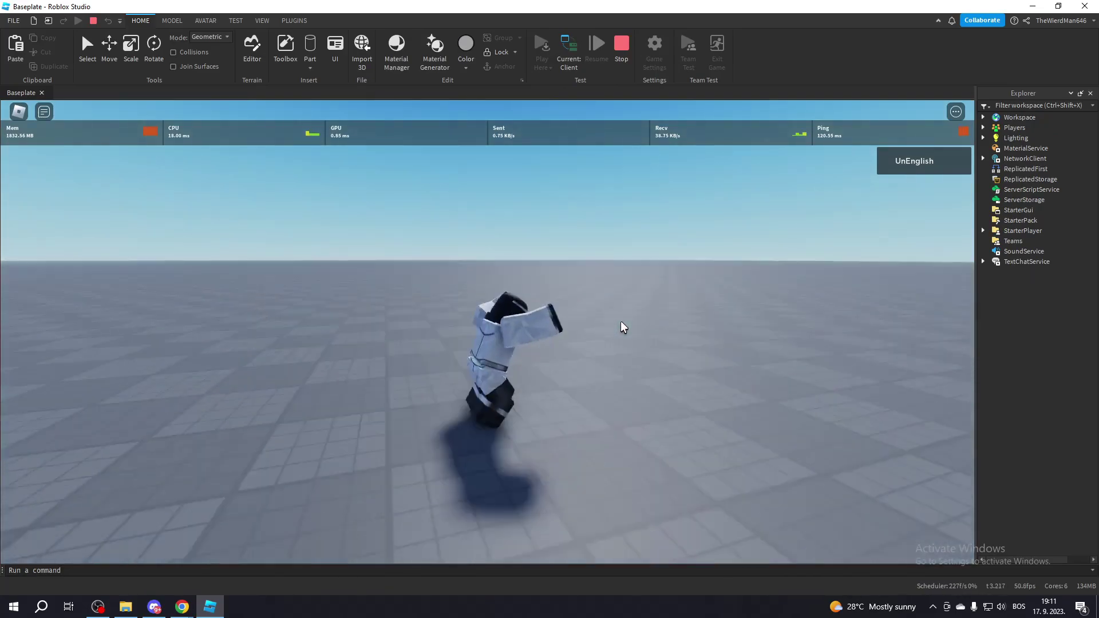
- Make the character jump and walk around the baseplate, and stop the test
key(space)
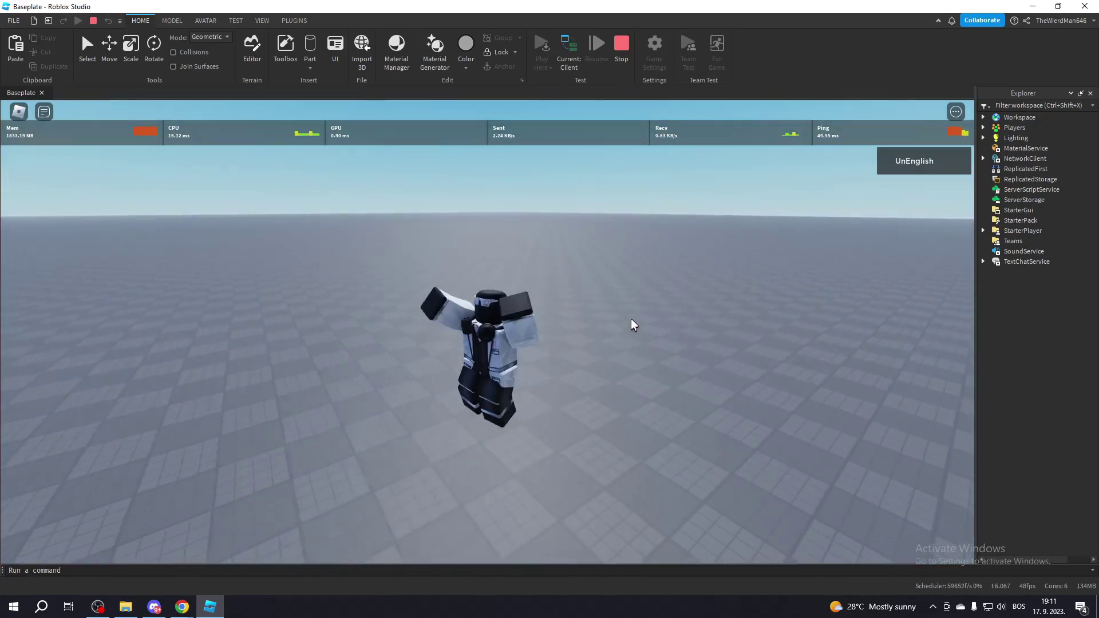
key(d)
key(w)
key(space)
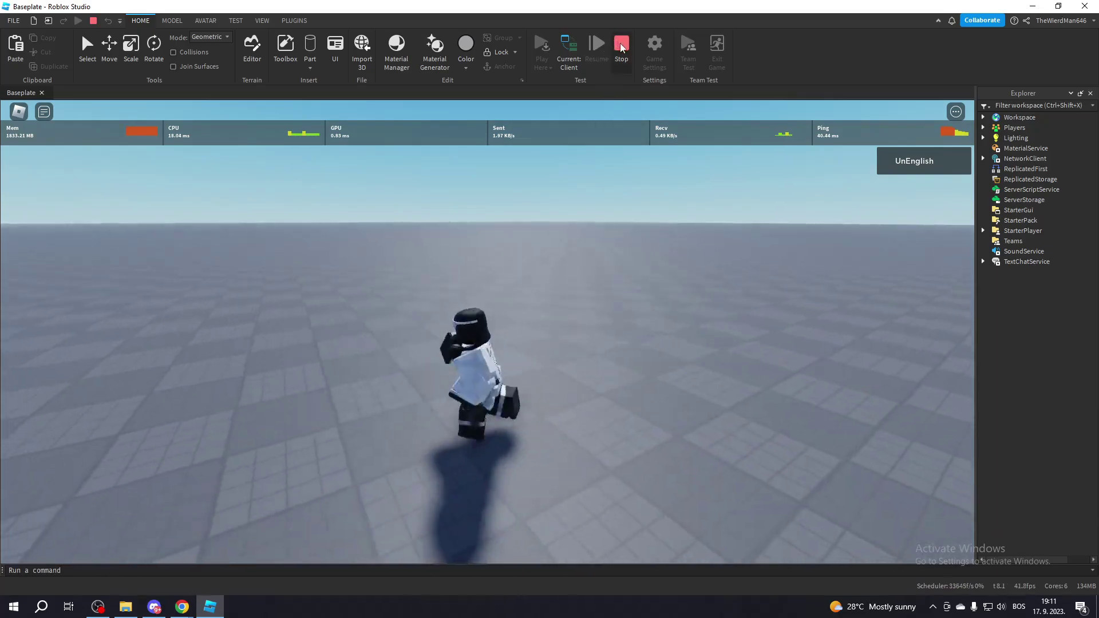
click(621, 45)
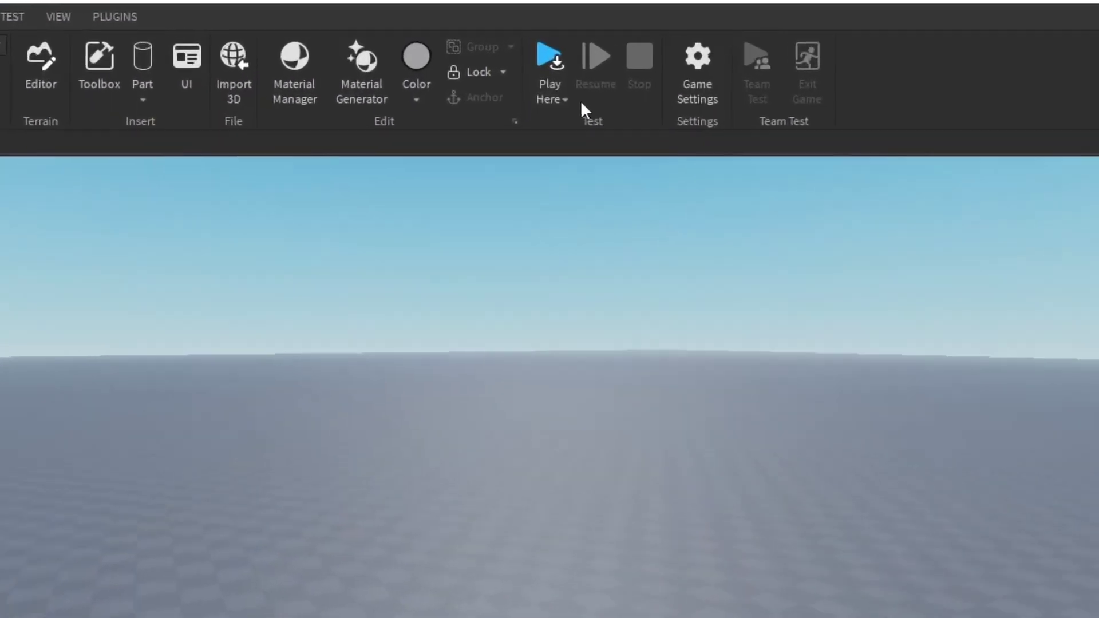
- Start a test in Run mode and expand the Workspace contents in the Explorer
click(551, 68)
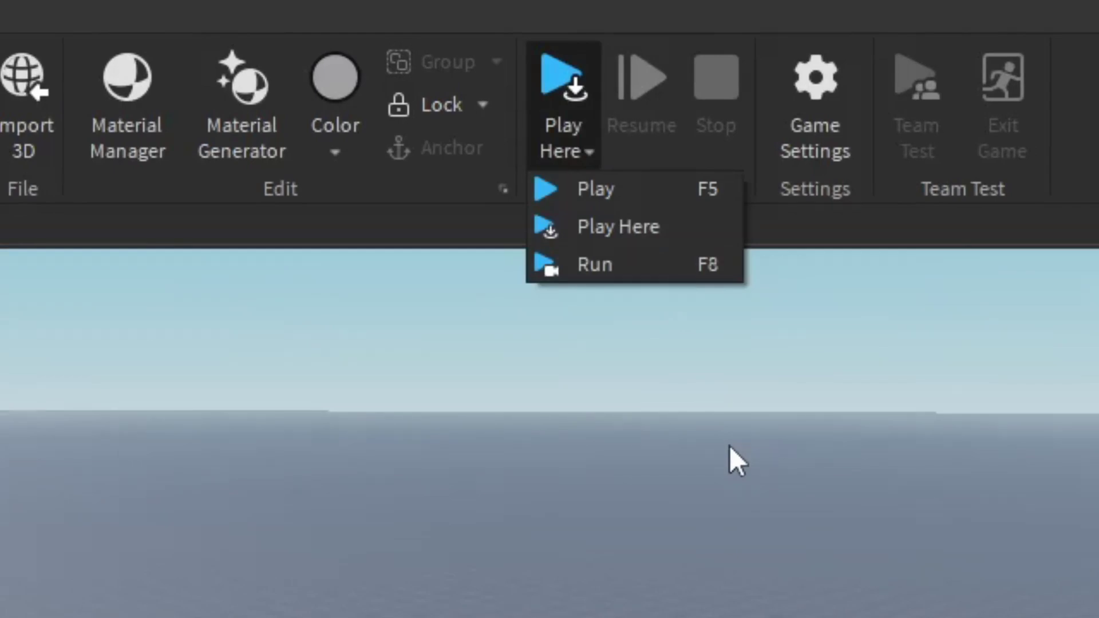
click(727, 449)
click(581, 150)
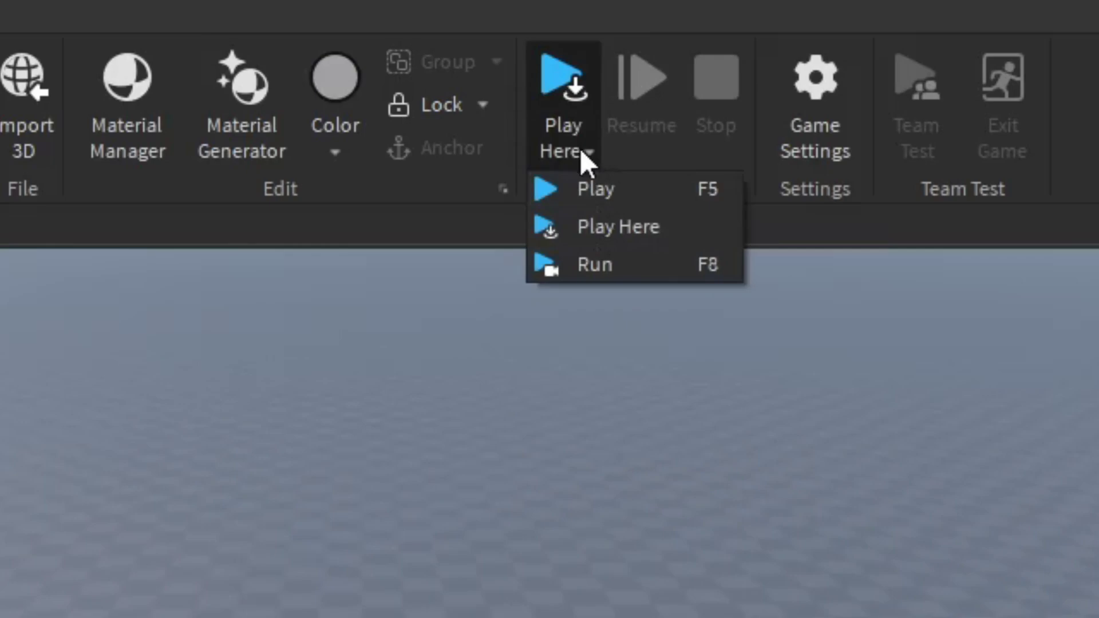
click(606, 260)
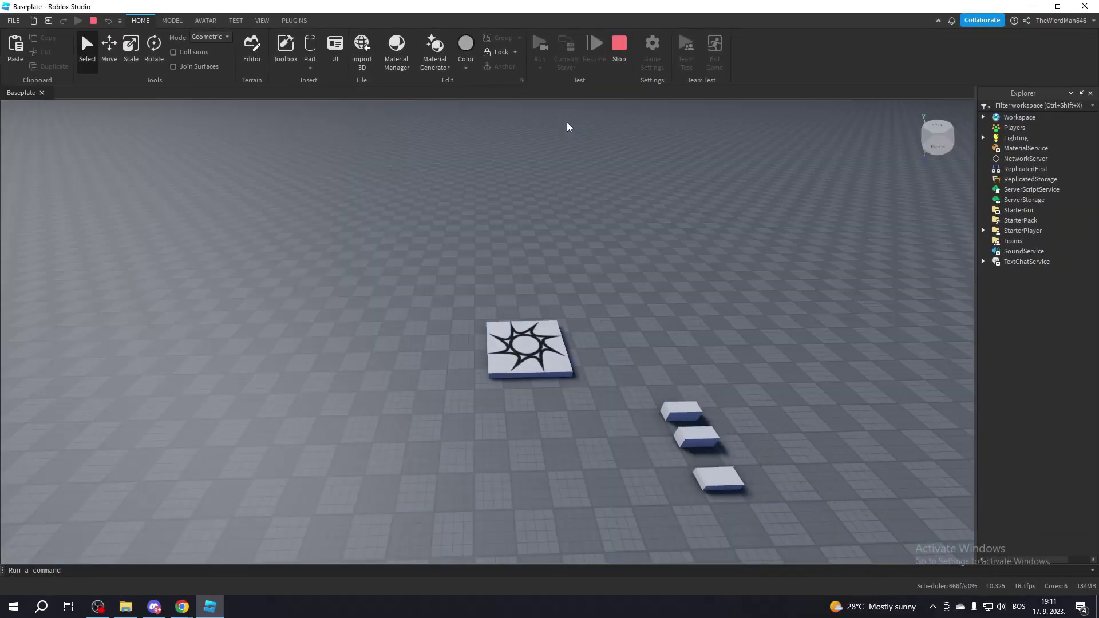
key(w)
click(918, 125)
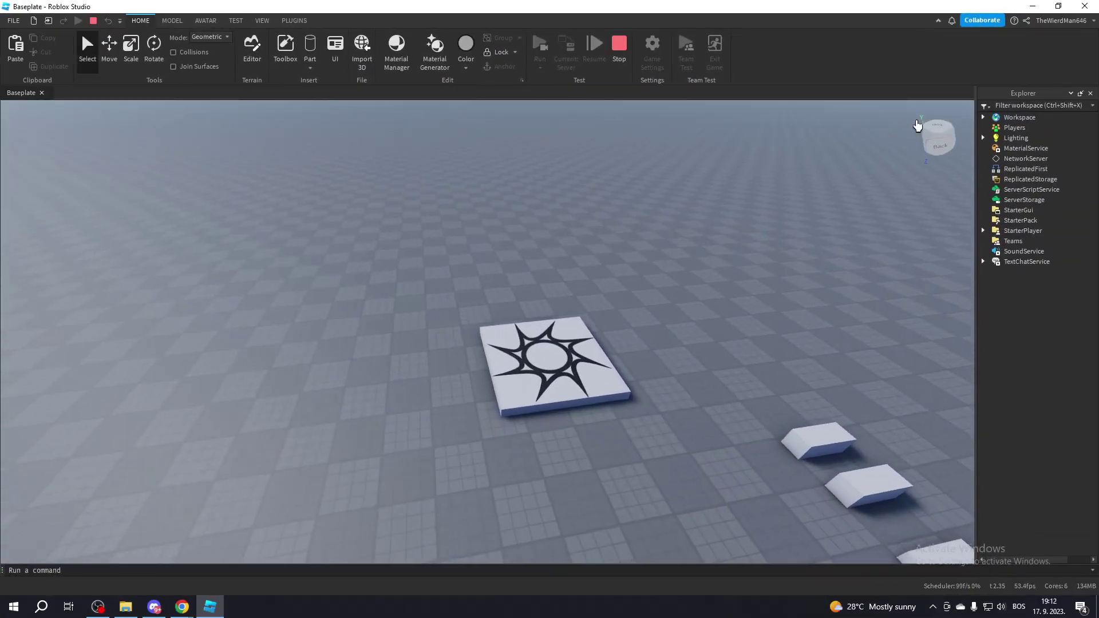
key(d)
click(983, 118)
- Examine the three blocks and the spawn location from several angles in the running simulation, and stop it
key(s)
right_drag(819, 188, 599, 269)
key(a)
key(w)
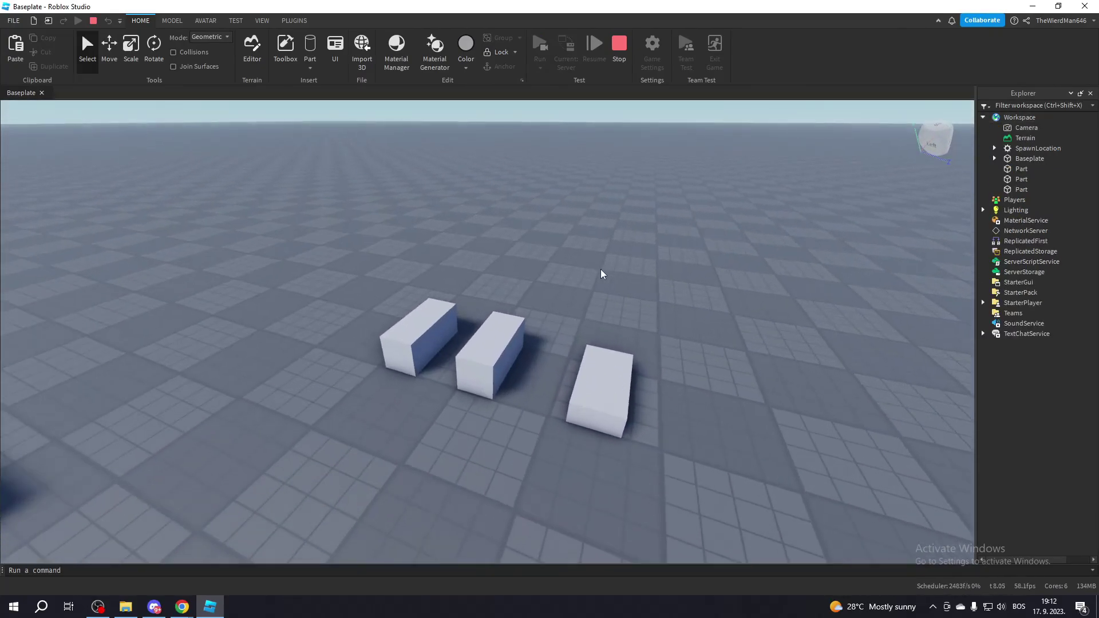
scroll(600, 269, down, 3)
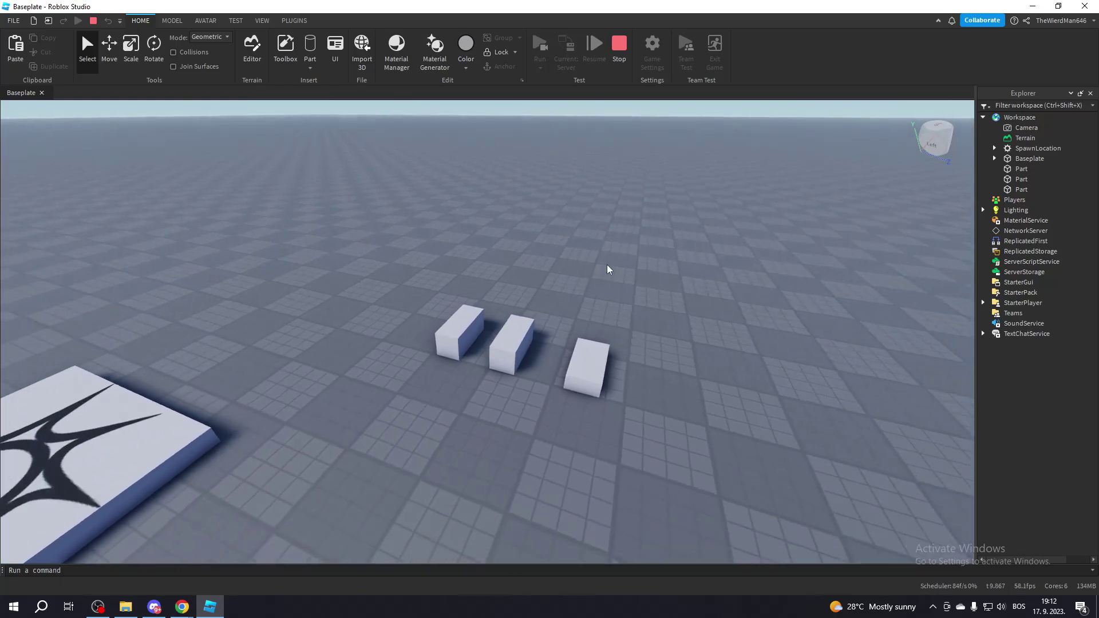
key(s)
key(w)
key(a)
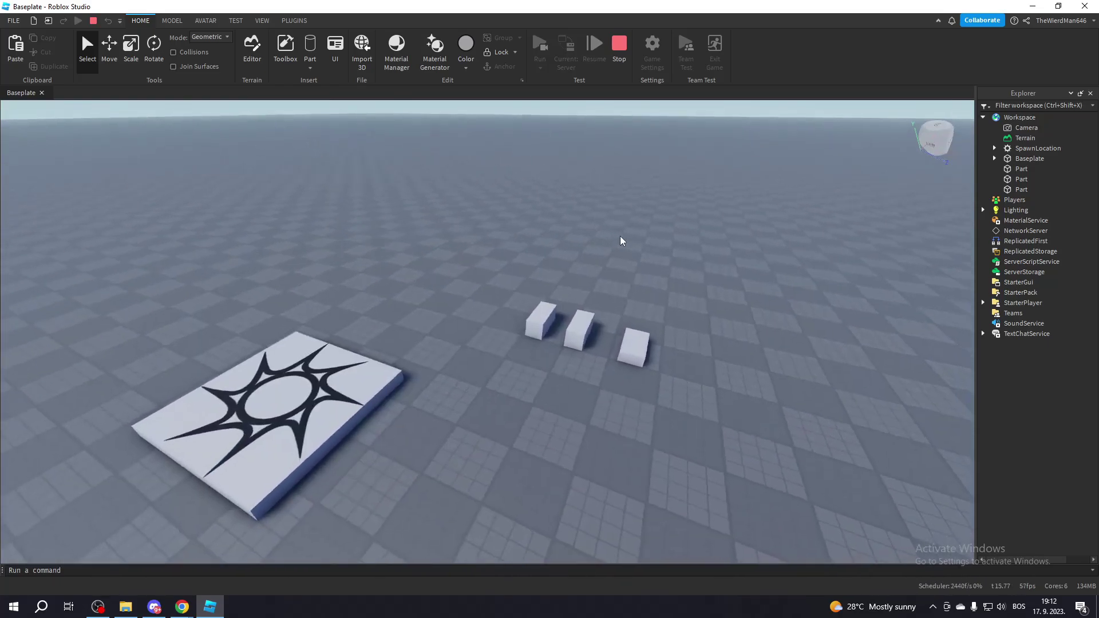
key(a)
key(w)
right_drag(620, 236, 620, 236)
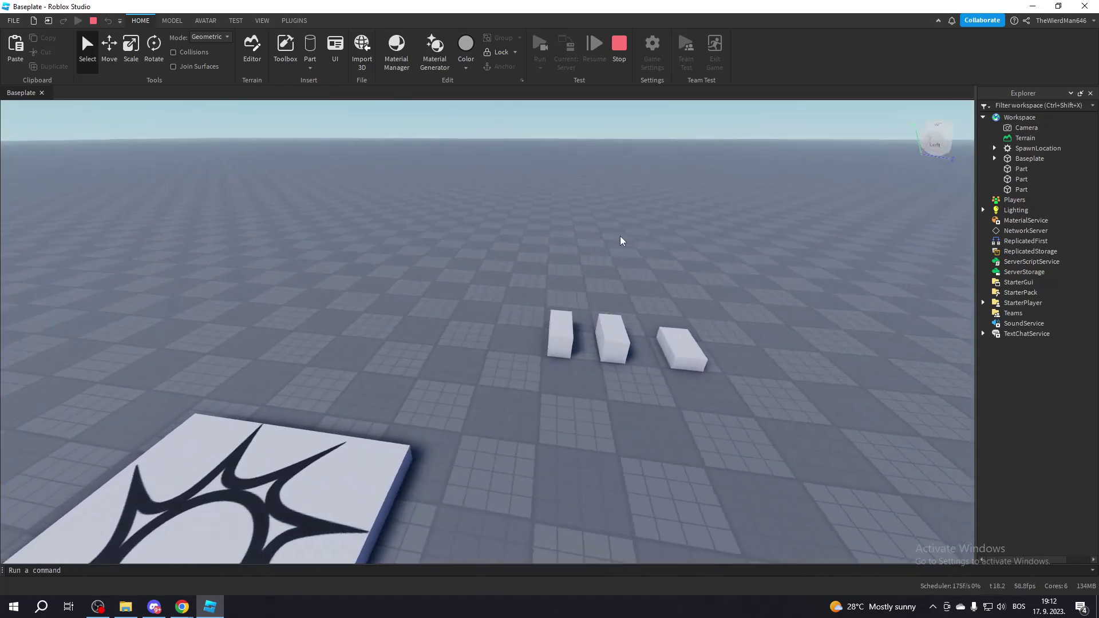
scroll(623, 246, down, 3)
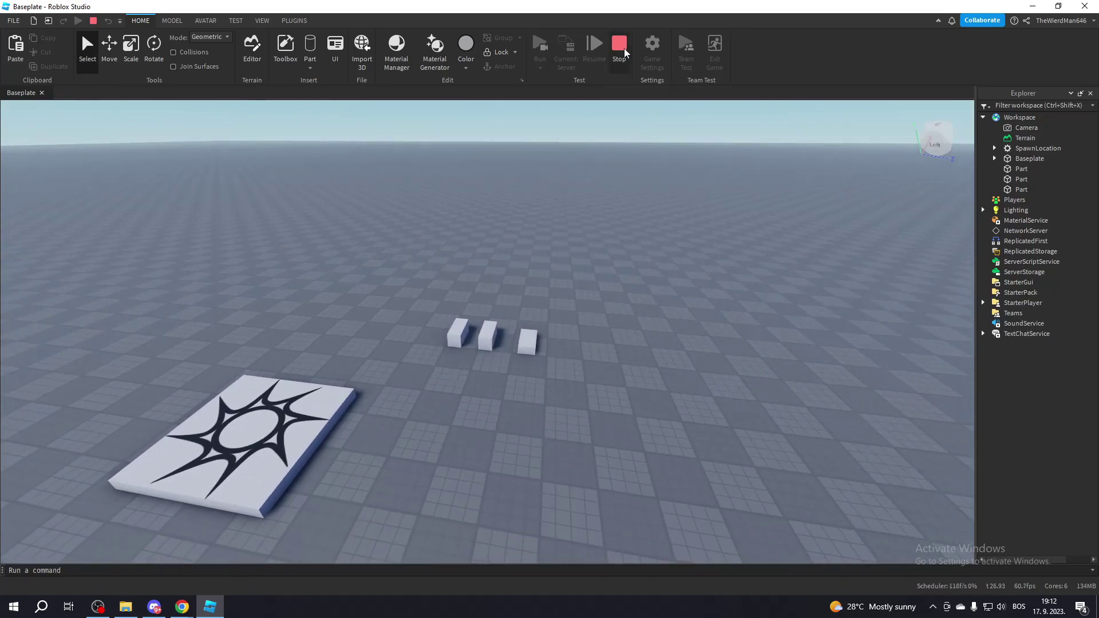
click(624, 52)
- Anchor the middle one of the three floating blocks and clear the selection
key(w)
right_drag(617, 276, 551, 222)
key(w)
key(s)
key(d)
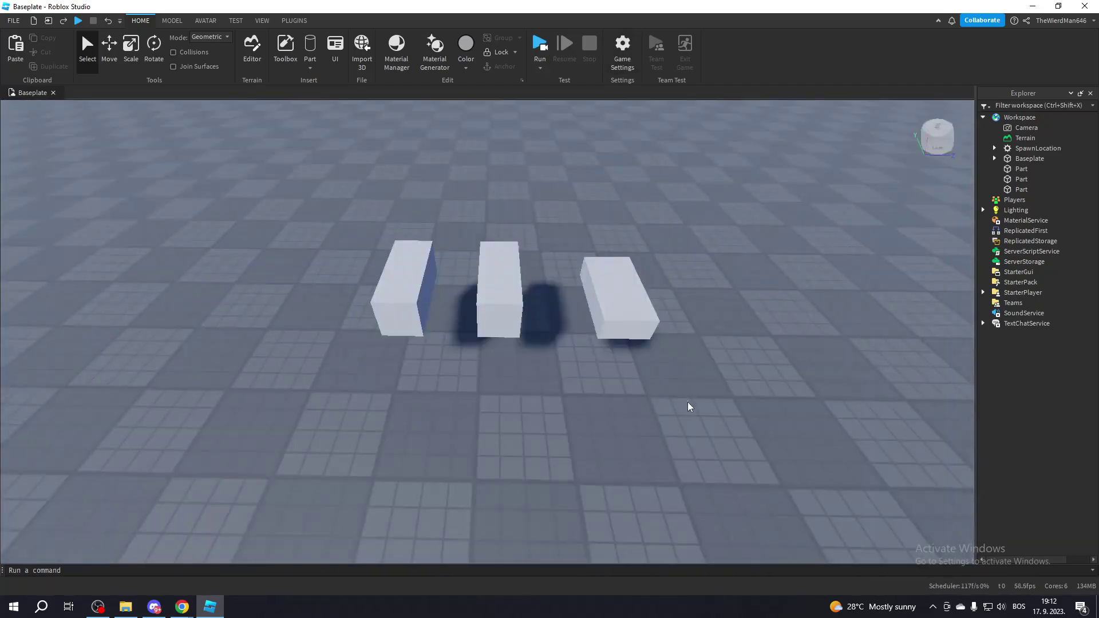
drag(570, 357, 344, 221)
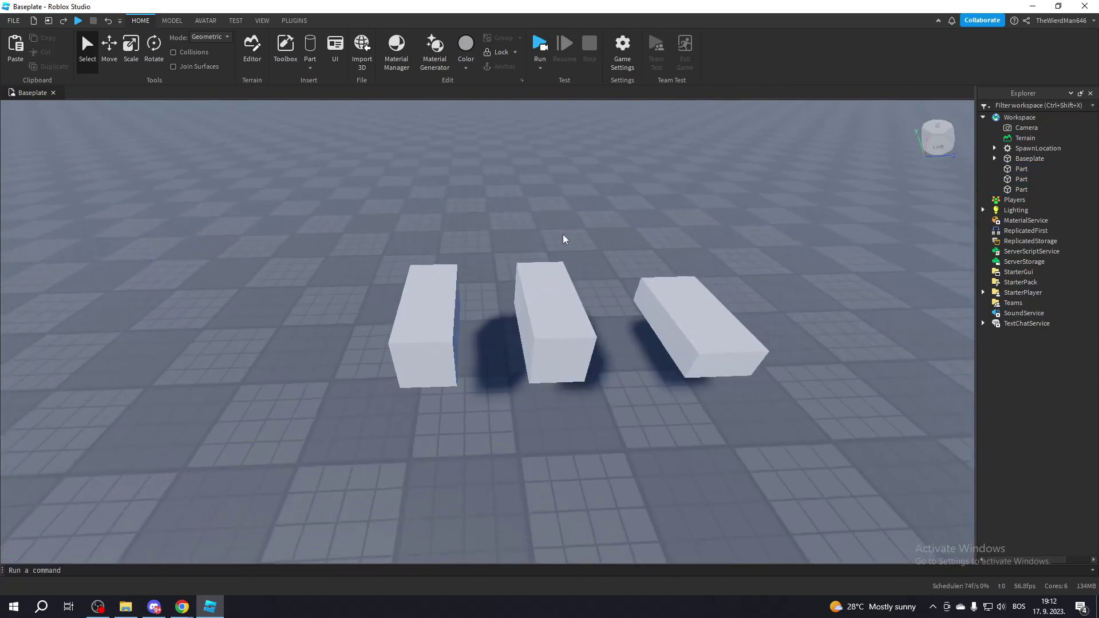
key(s)
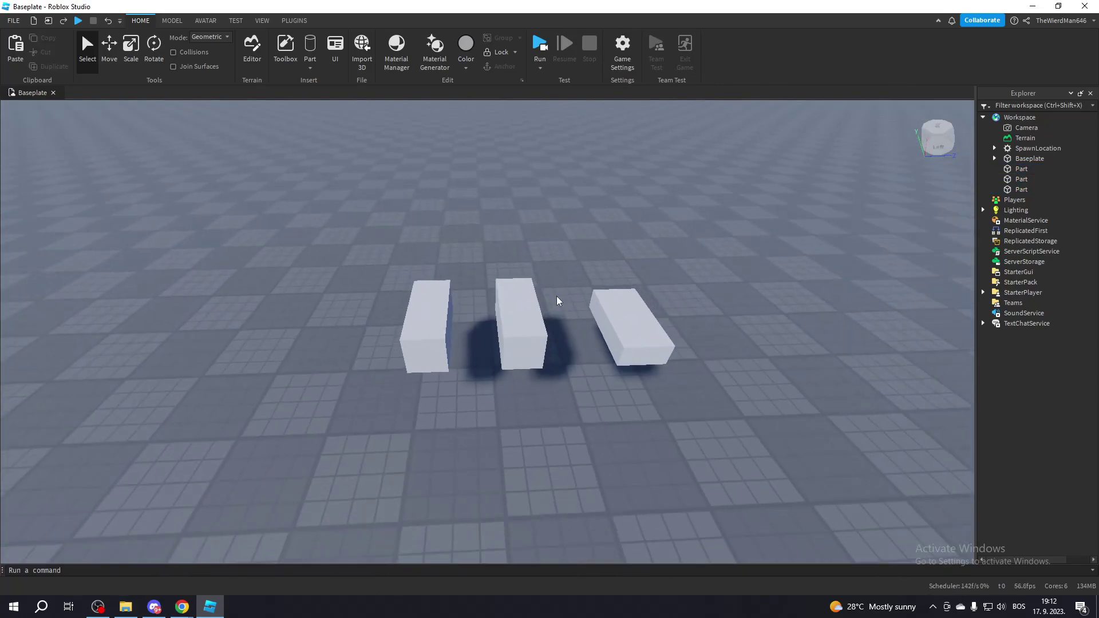
click(525, 313)
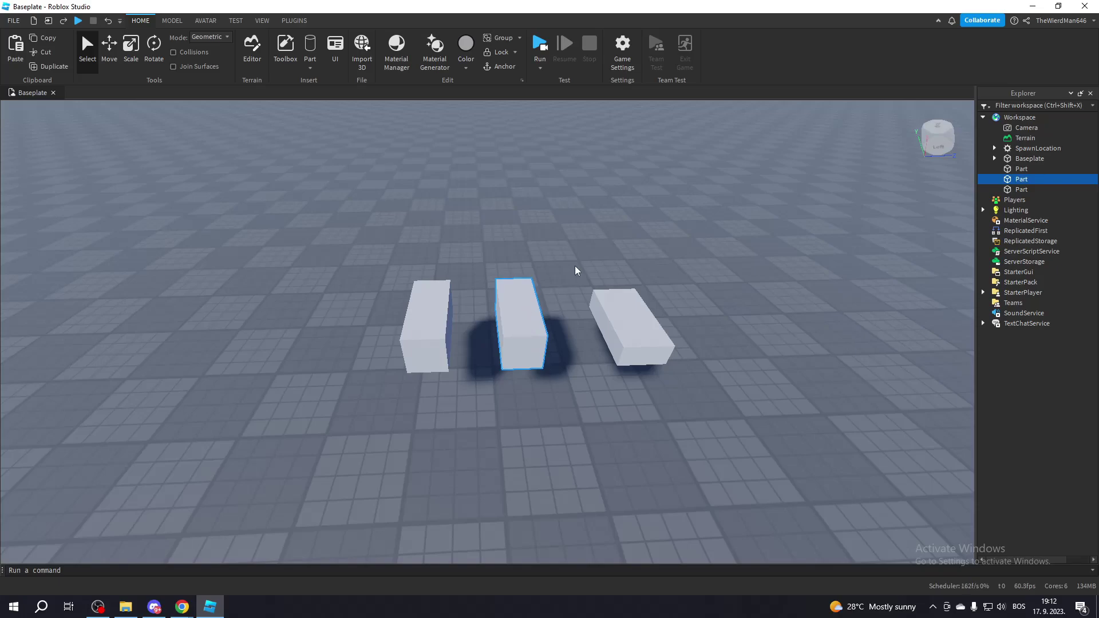
key(d)
key(w)
key(a)
right_drag(574, 266, 575, 252)
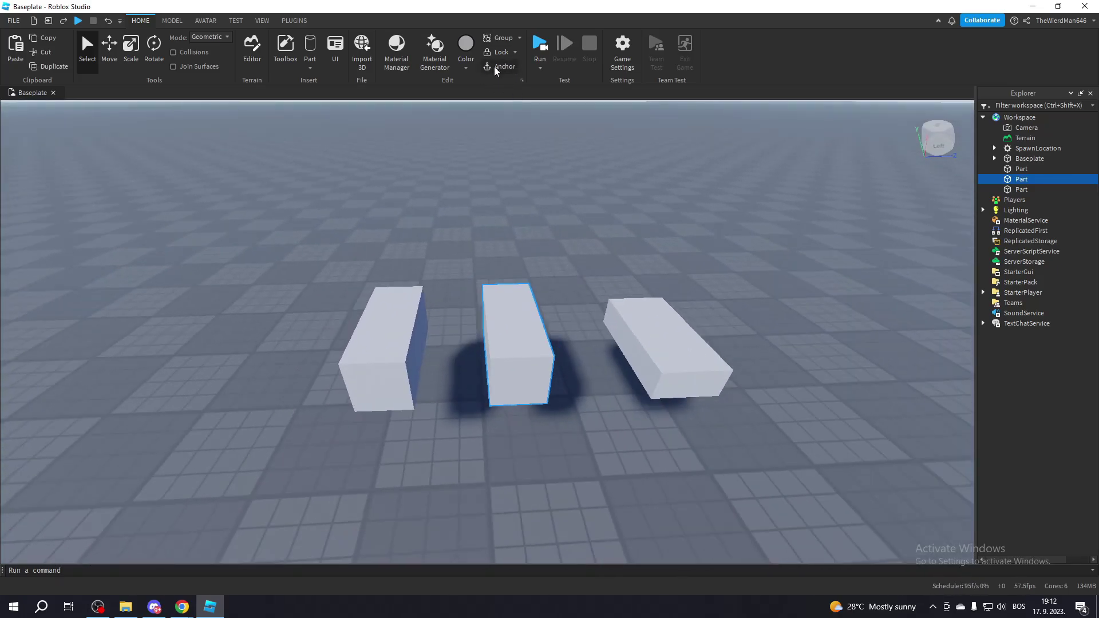
click(502, 65)
click(567, 159)
- Run the simulation to compare the anchored middle block with the two unanchored blocks, and stop it
key(a)
right_drag(567, 159, 562, 147)
key(d)
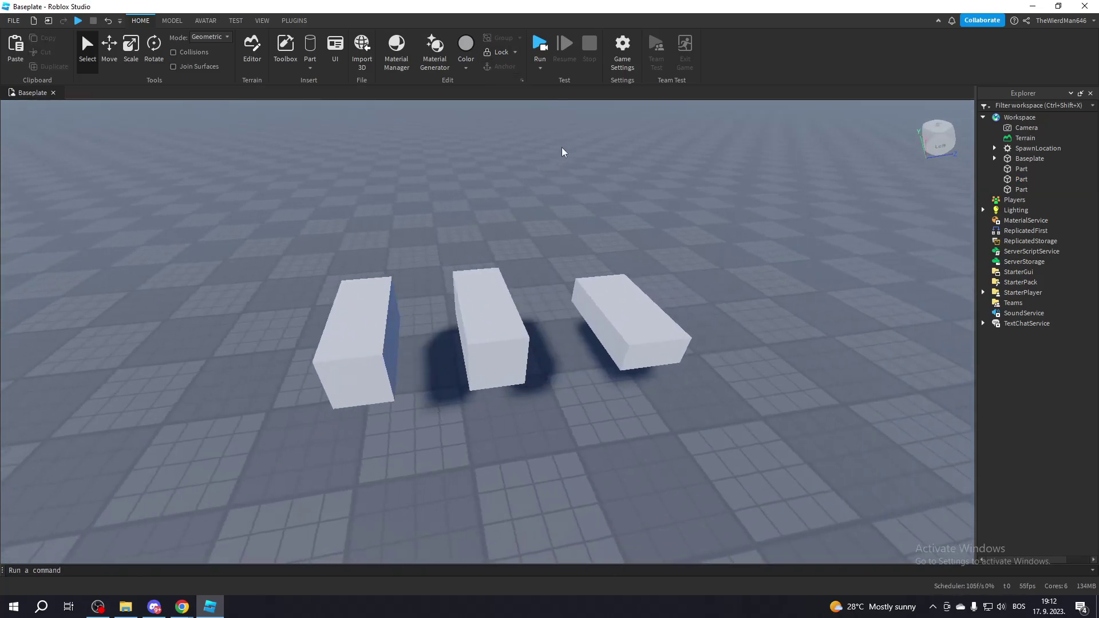
key(s)
click(541, 52)
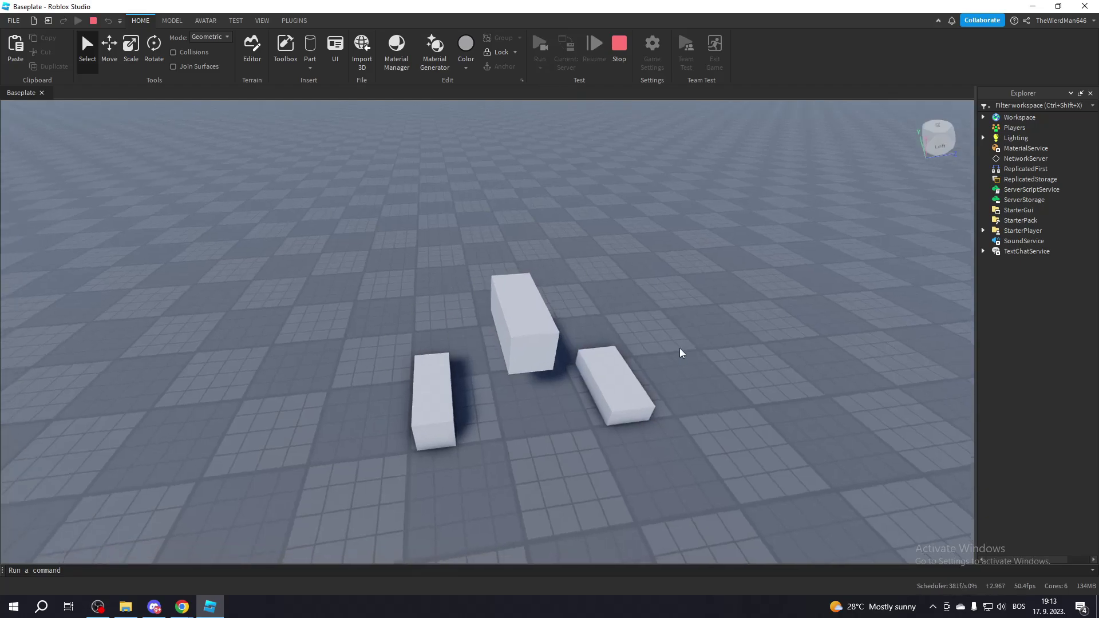
right_drag(679, 348, 642, 267)
key(s)
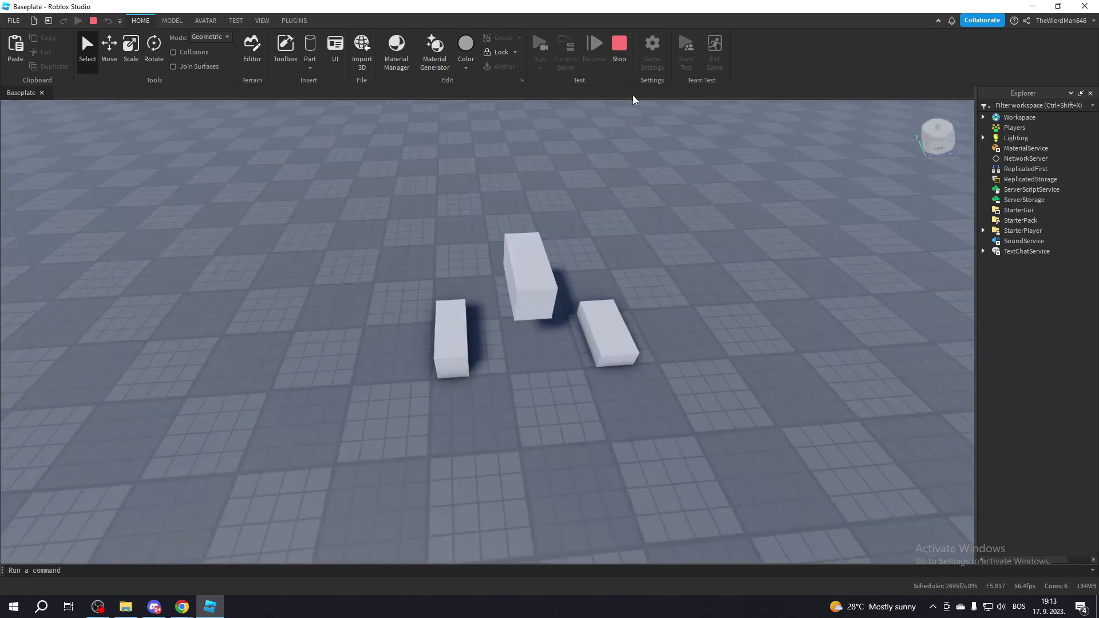
click(619, 50)
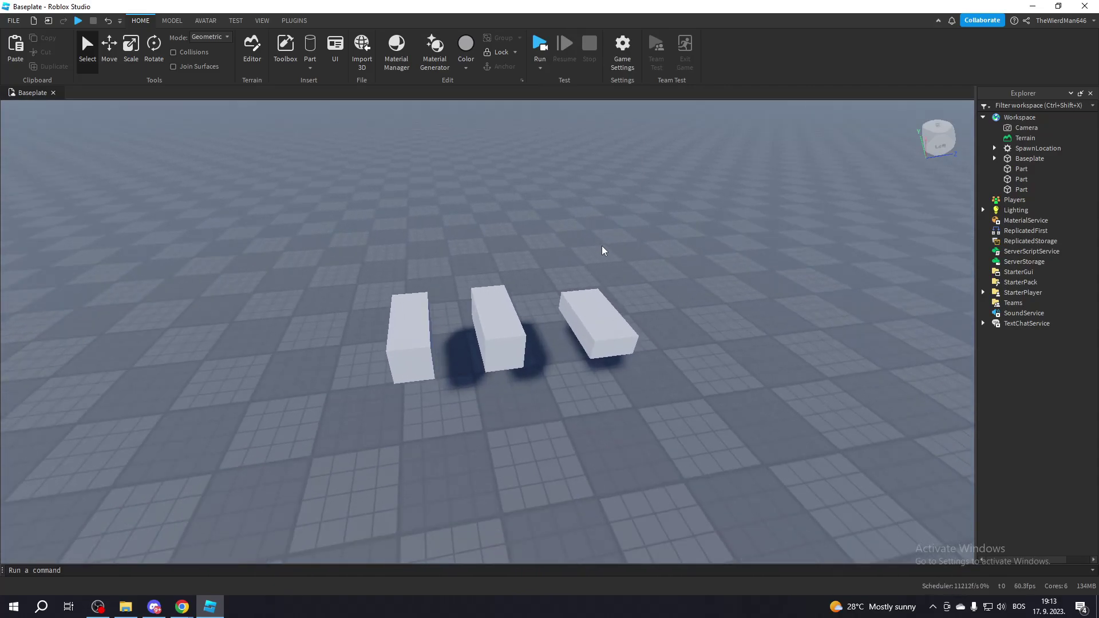
key(s)
key(a)
key(w)
key(d)
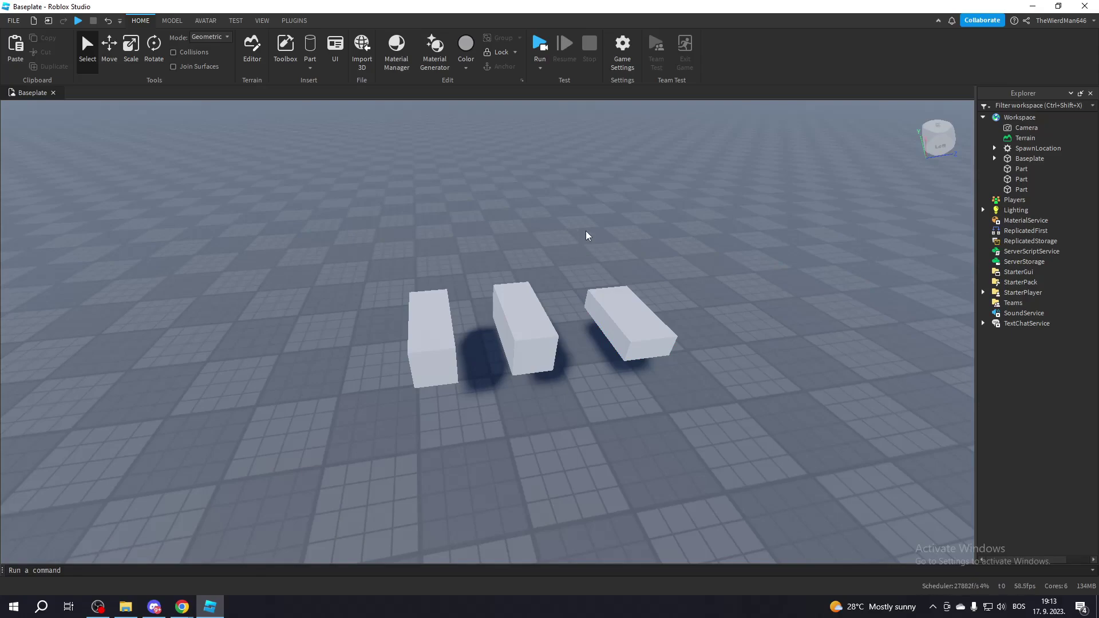
key(s)
key(a)
right_drag(586, 231, 587, 237)
key(d)
key(s)
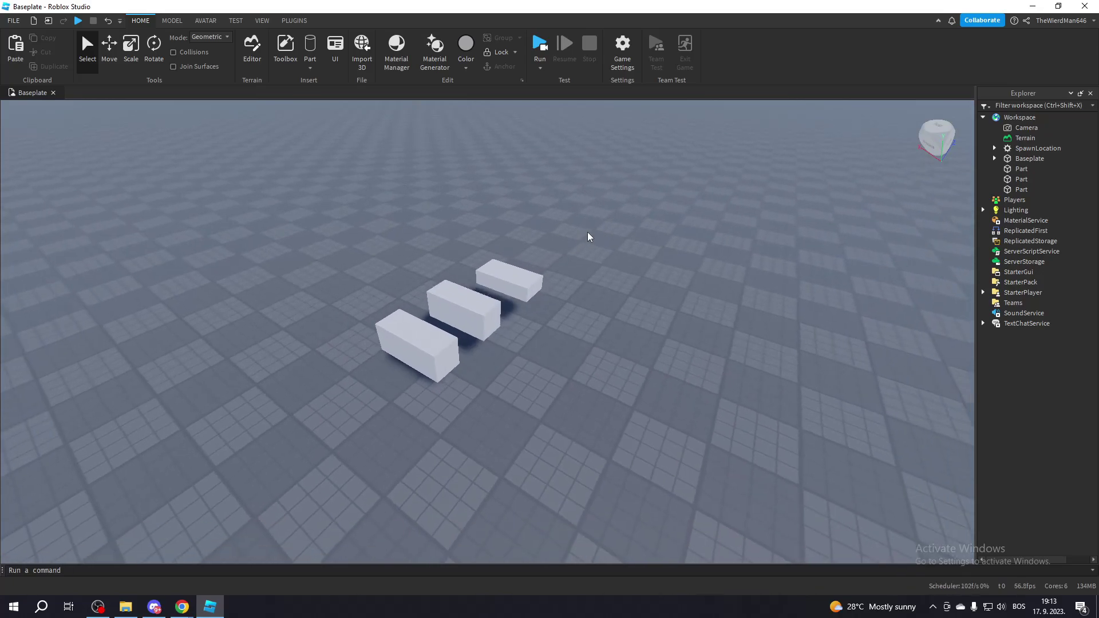
key(a)
right_drag(588, 232, 569, 252)
key(d)
key(w)
key(a)
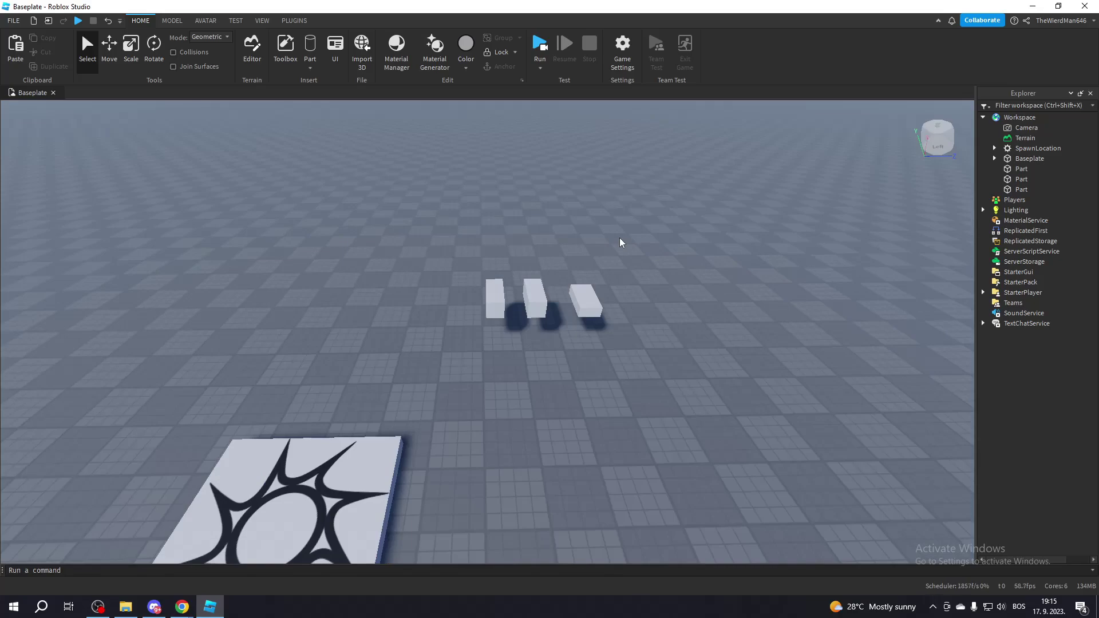
right_drag(600, 229, 600, 228)
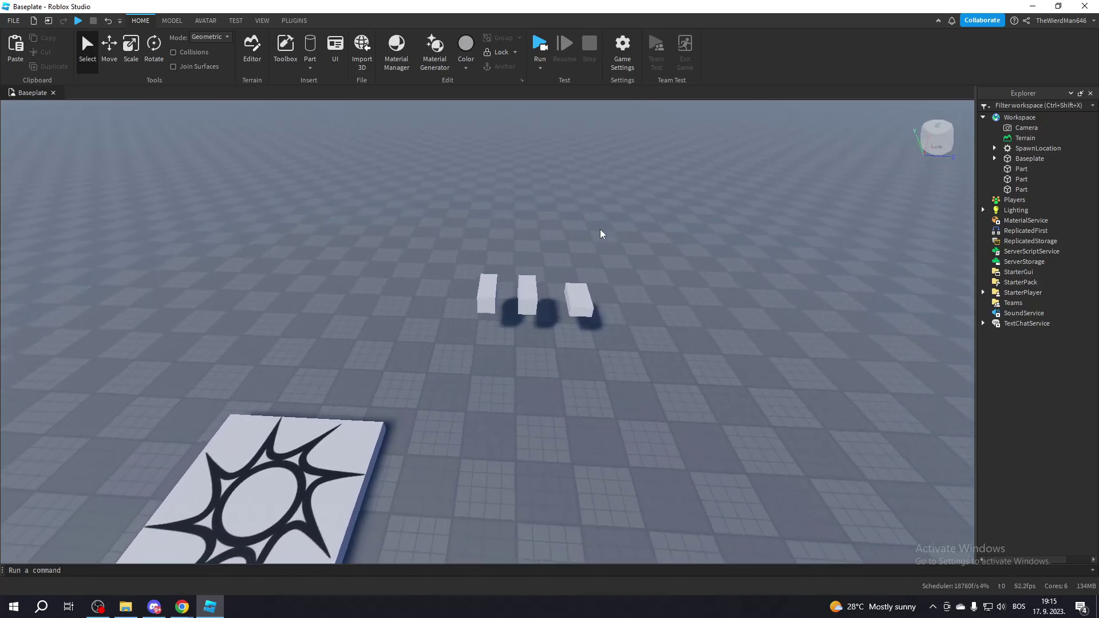
key(a)
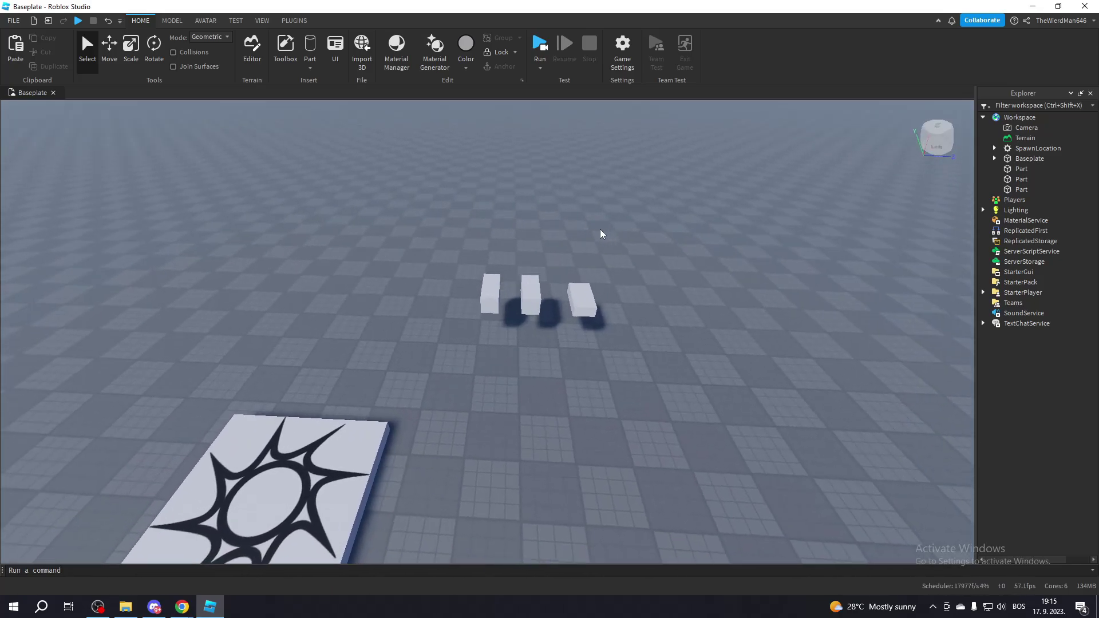